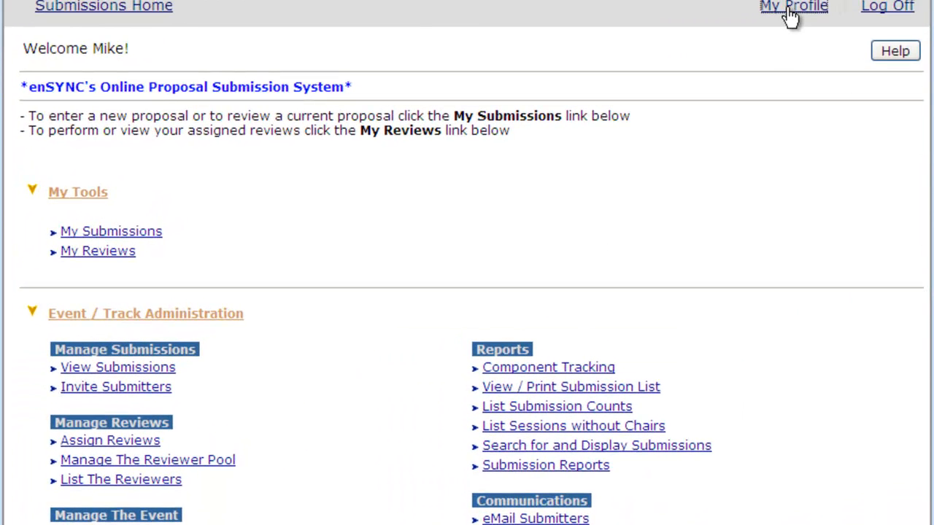
Open the personal profile and review its contact and biography fields
left_click(789, 8)
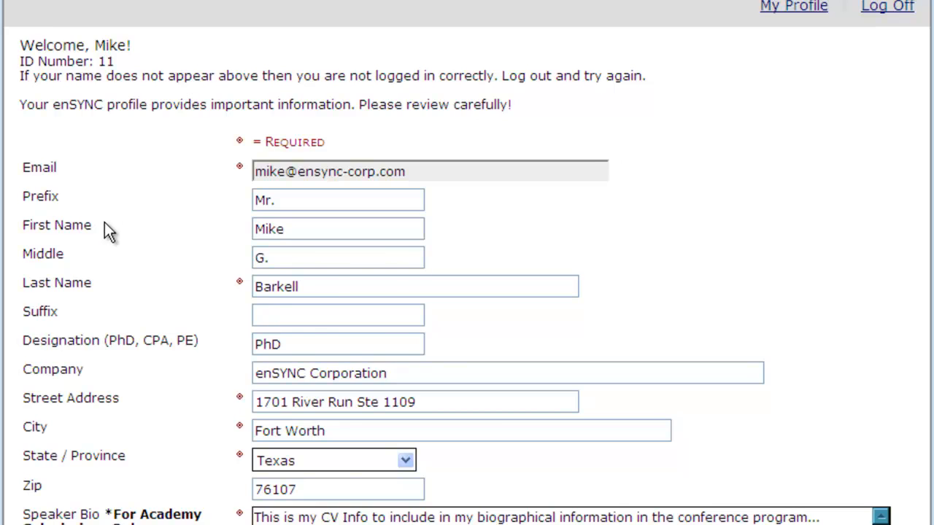
scroll(109, 224, "down", 3)
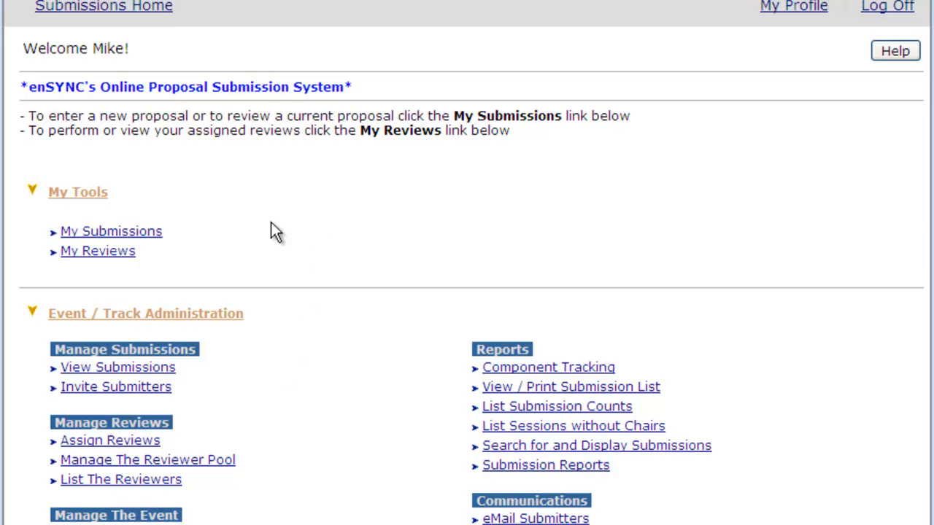
Open My Submissions and examine the oral and poster submission forms available for the 2013 Annual Conference
left_click(121, 232)
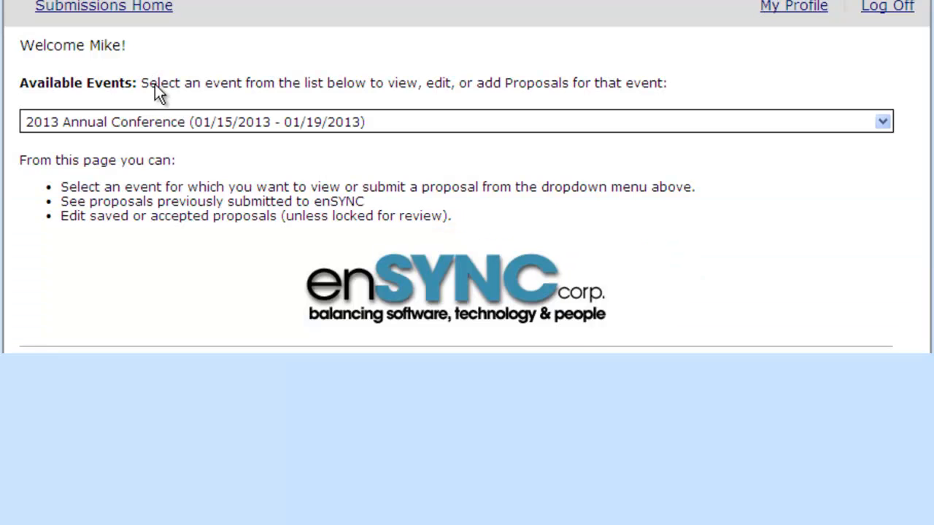
scroll(234, 357, "down", 3)
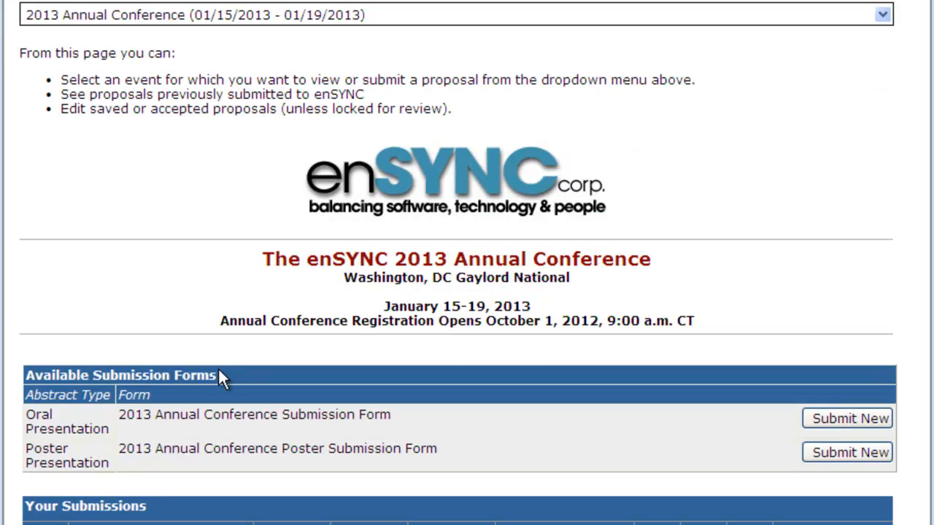
left_click_drag(93, 427, 50, 433)
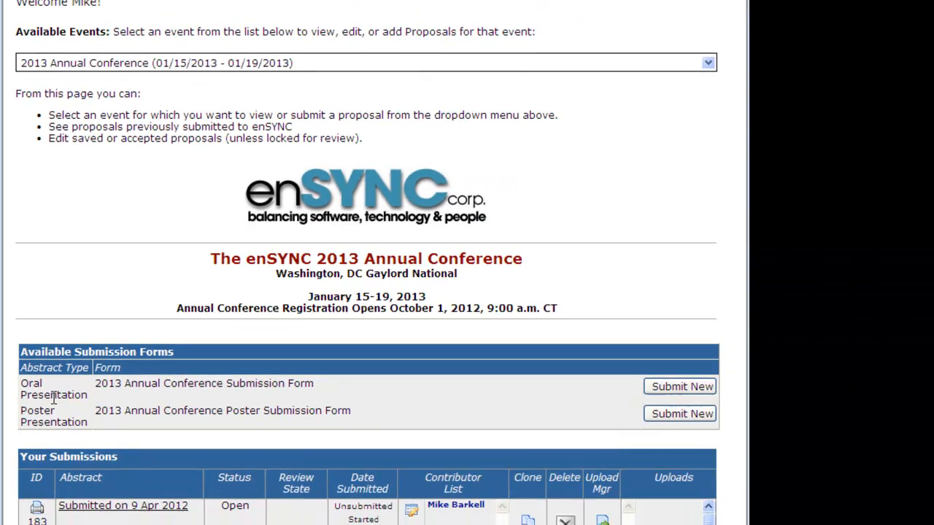
left_click_drag(35, 382, 99, 295)
left_click(107, 286)
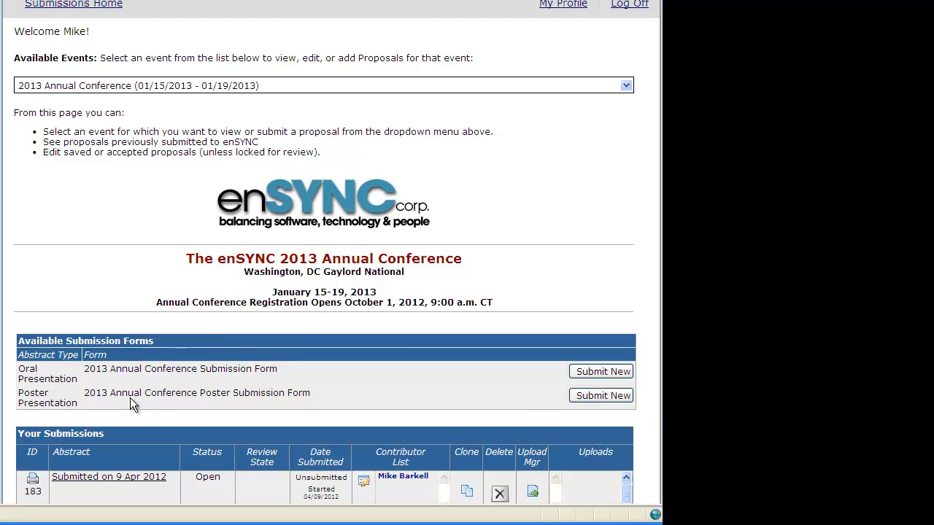
left_click_drag(79, 404, 167, 326)
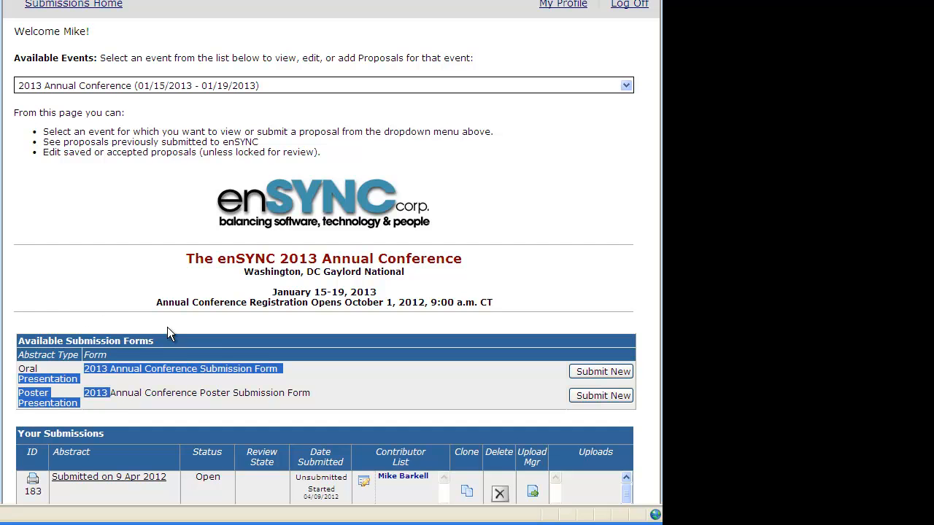
left_click(215, 355)
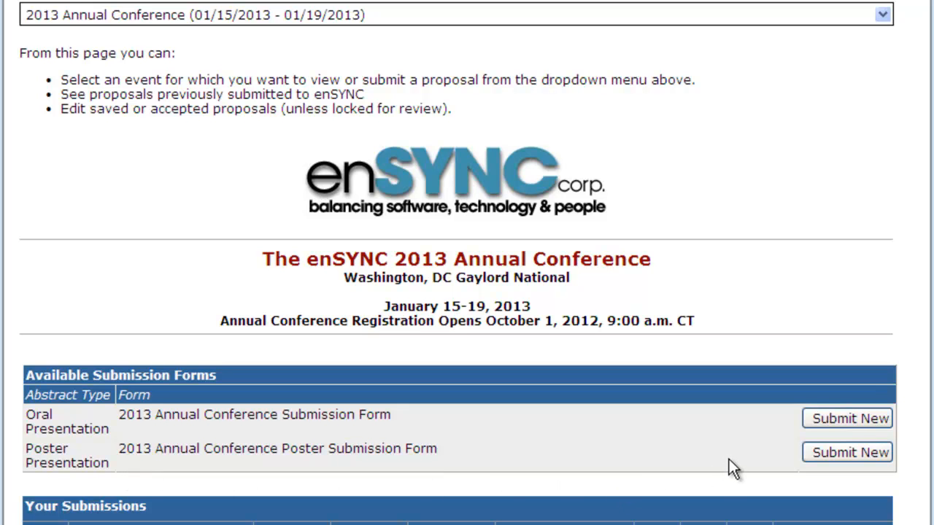
scroll(448, 231, "up", 3)
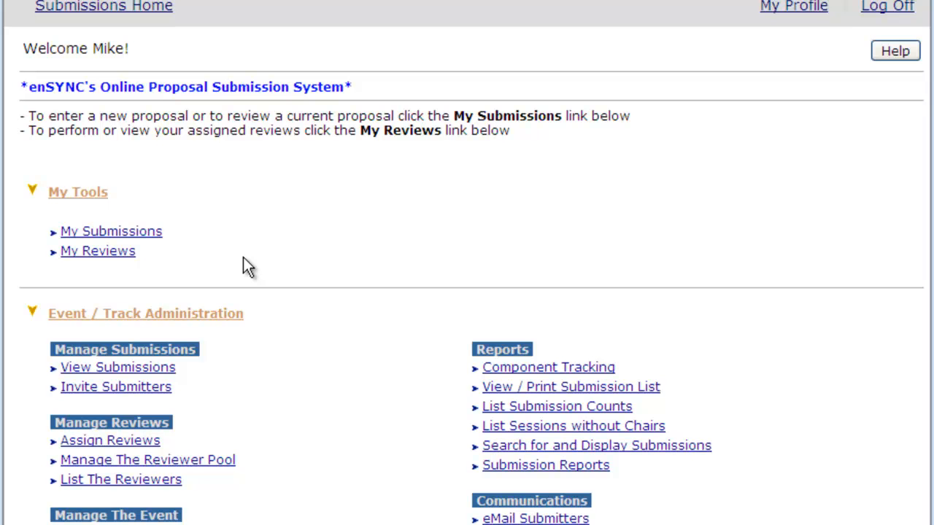
Open a blank form definition for a new form from the submission form layouts
scroll(419, 234, "down", 5)
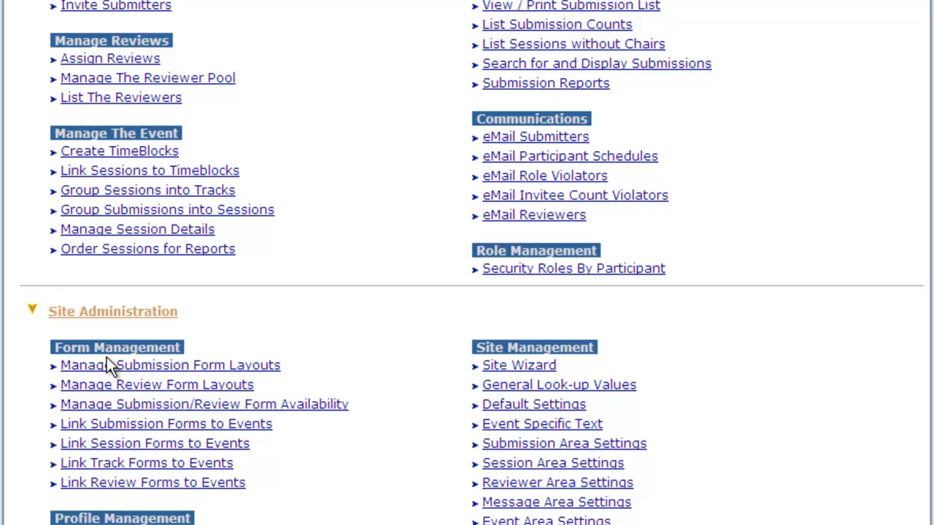
left_click(127, 366)
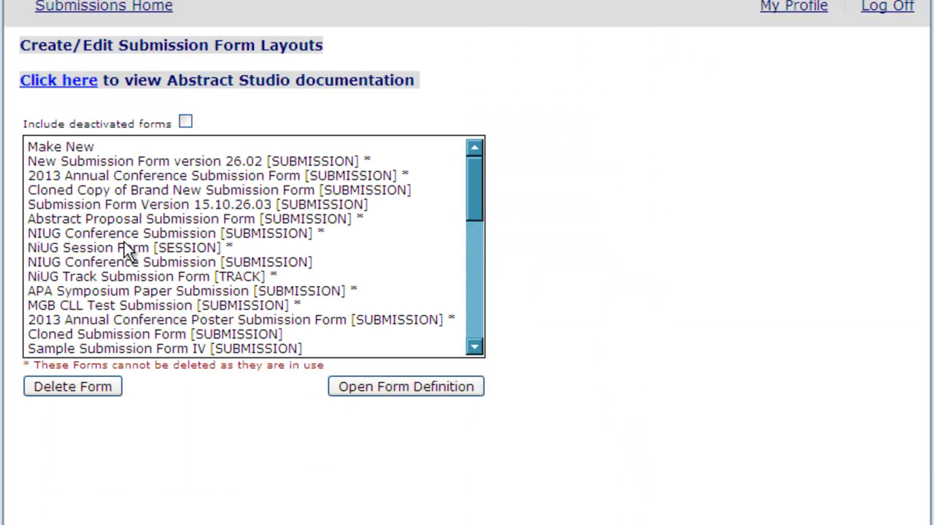
left_click(56, 149)
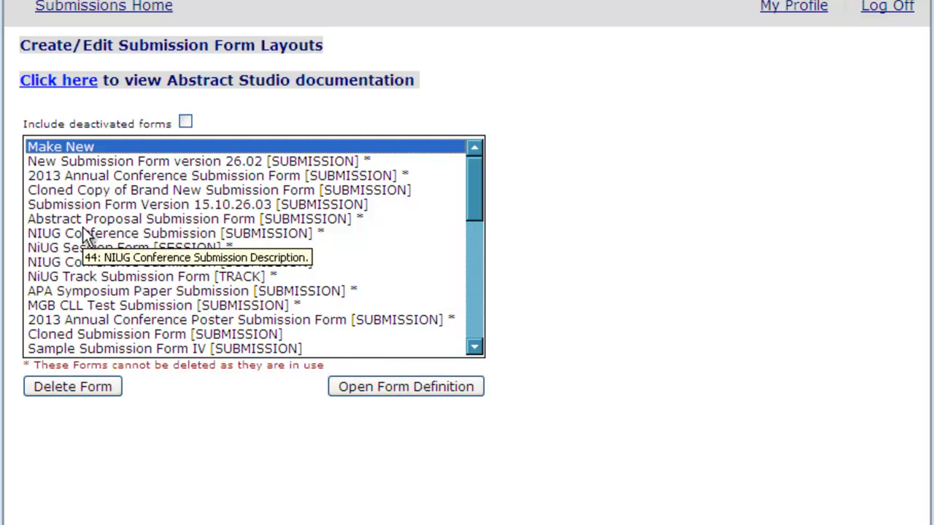
left_click(78, 190)
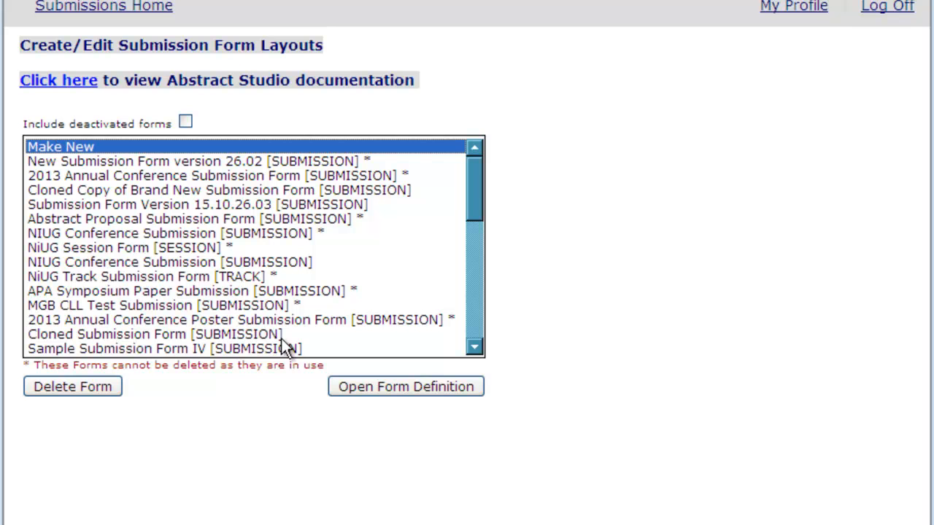
left_click(357, 387)
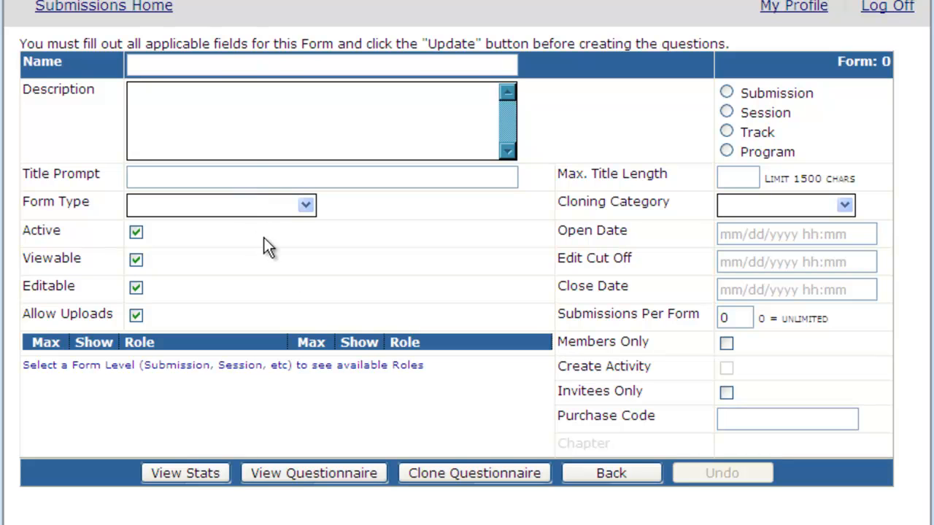
Name the new form "Technology Conference Submission"
left_click(225, 65)
type("Technology COnf")
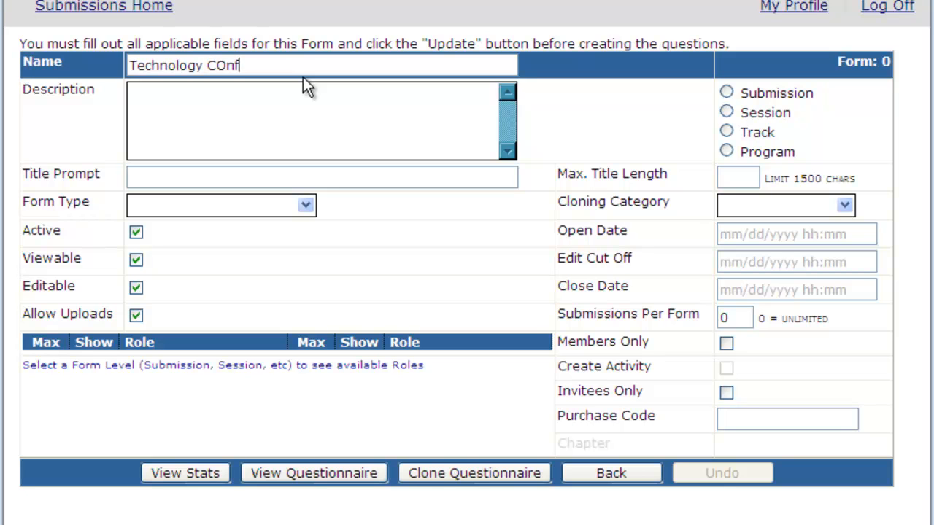
type("erenece")
key("Left")
key("Left")
key("Left")
key("Left")
key("Left")
key("Left")
key("Left")
key("Left")
key("Left")
key("BackSpace")
type("o")
key("End")
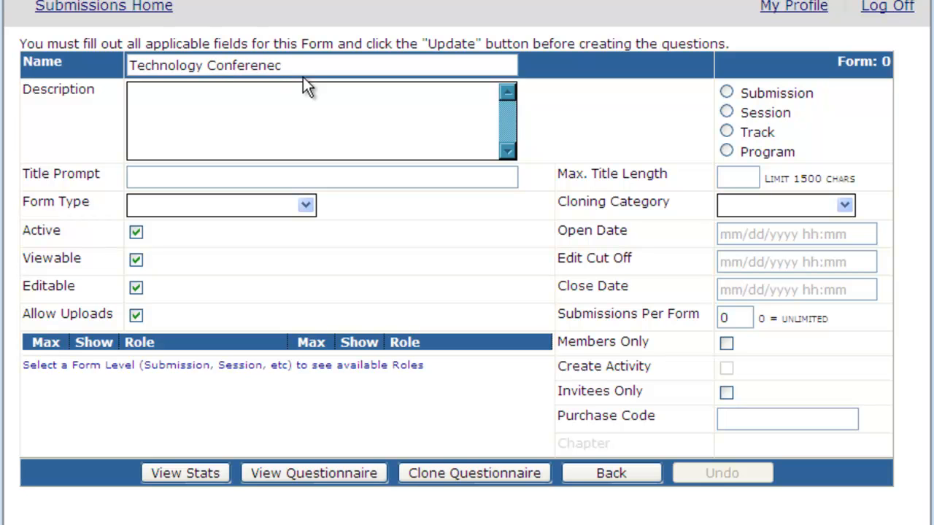
key("BackSpace")
type("ce Submission")
Copy the form name into the description and extend it to "Technology Conference Submission 2013"
key("ctrl+a")
key("ctrl+c")
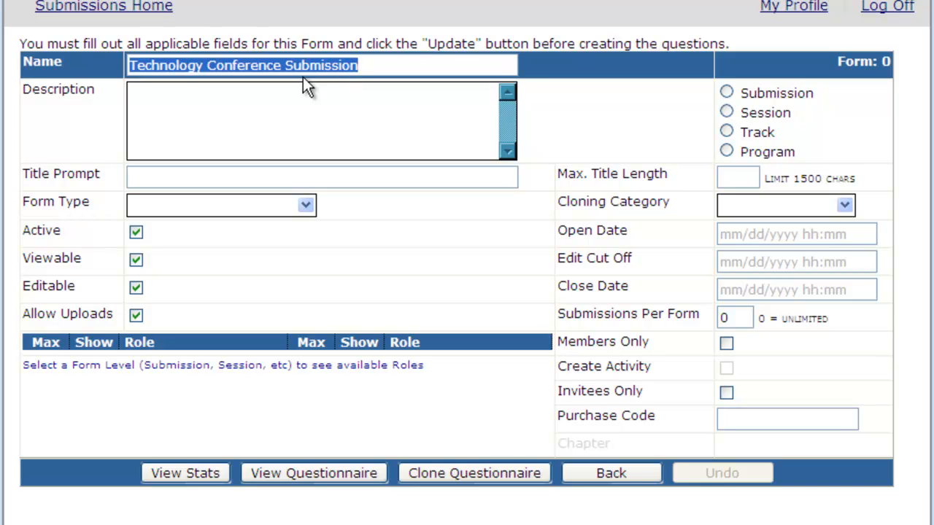
key("Tab")
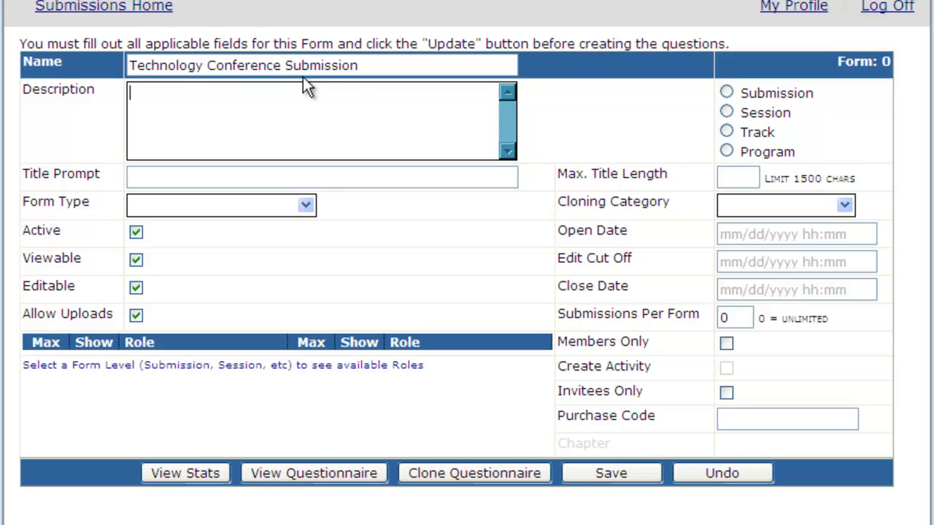
key("ctrl+v")
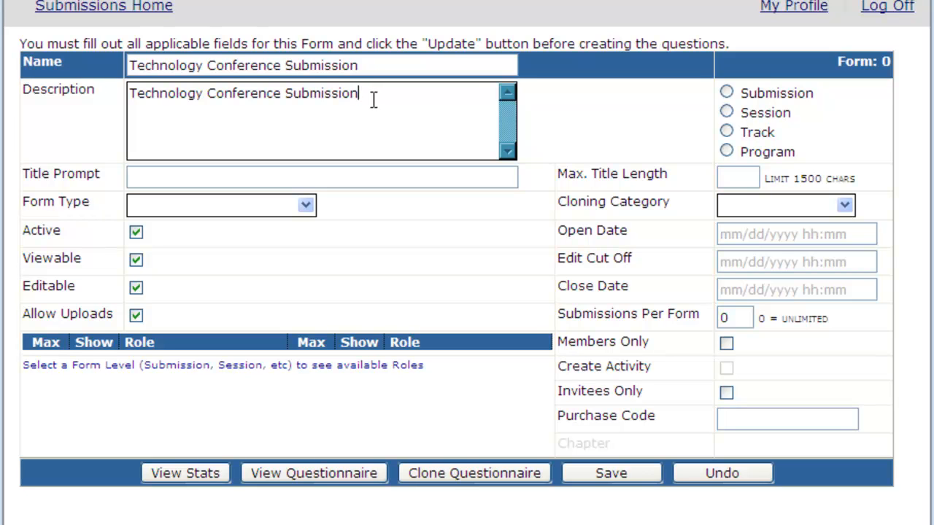
type("2013")
key("Tab")
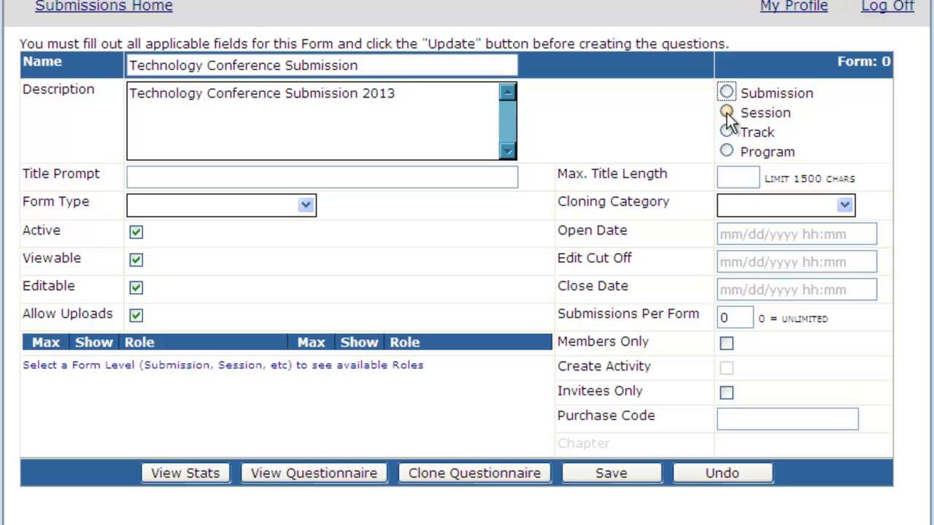
Set the form level to Submission and enter the title prompt "Please enter your title:"
left_click(744, 101)
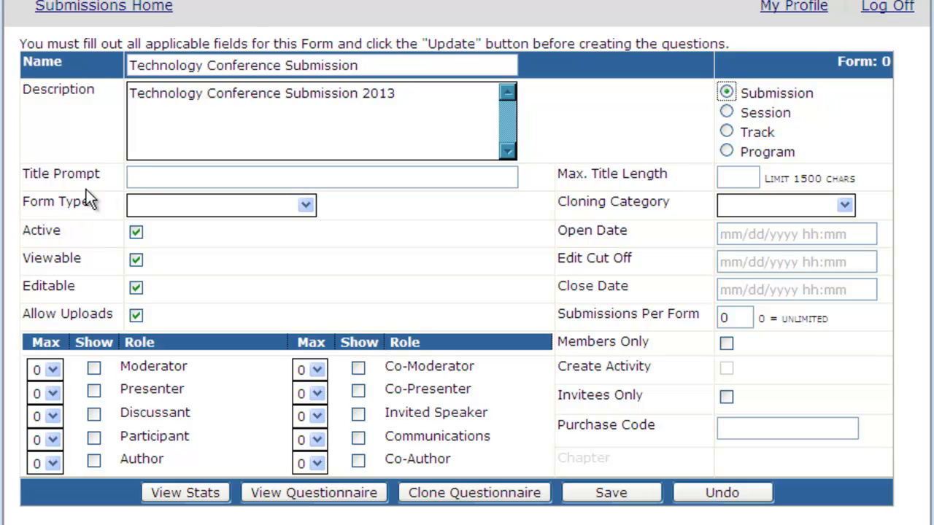
key("Tab")
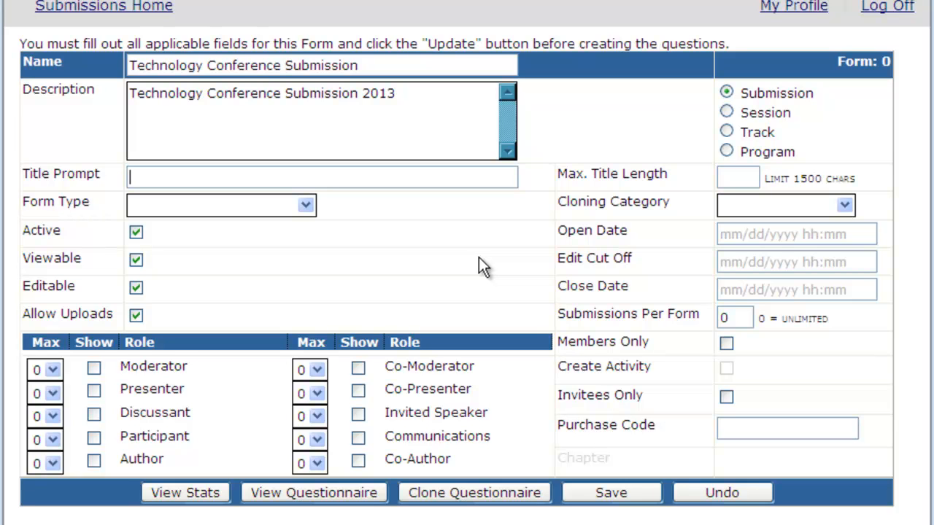
type("Please en")
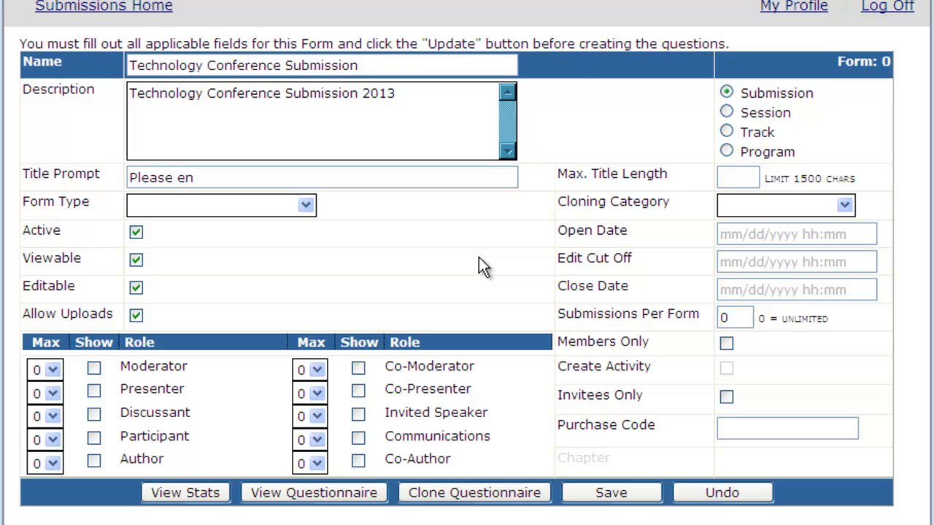
type("ter your ")
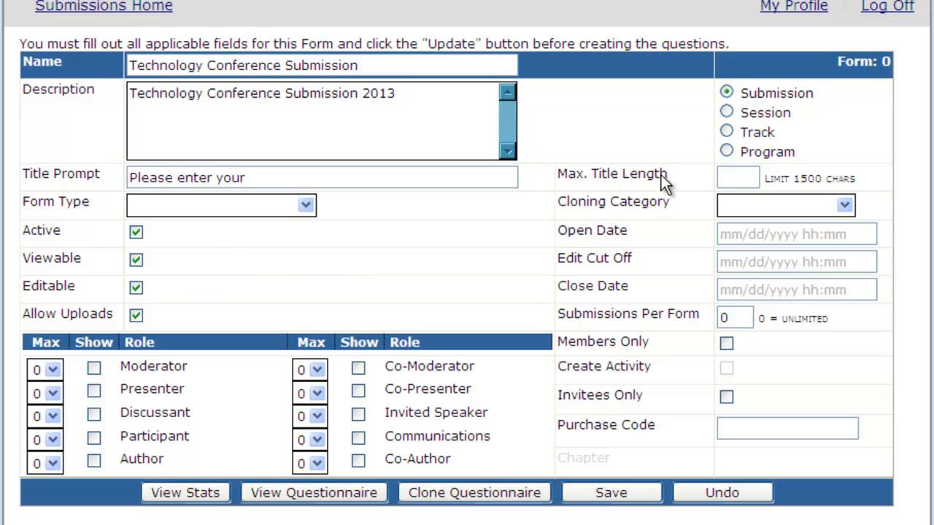
type("title:")
Limit the title length to 250 characters and choose Oral Presentation as the form type
left_click(742, 180)
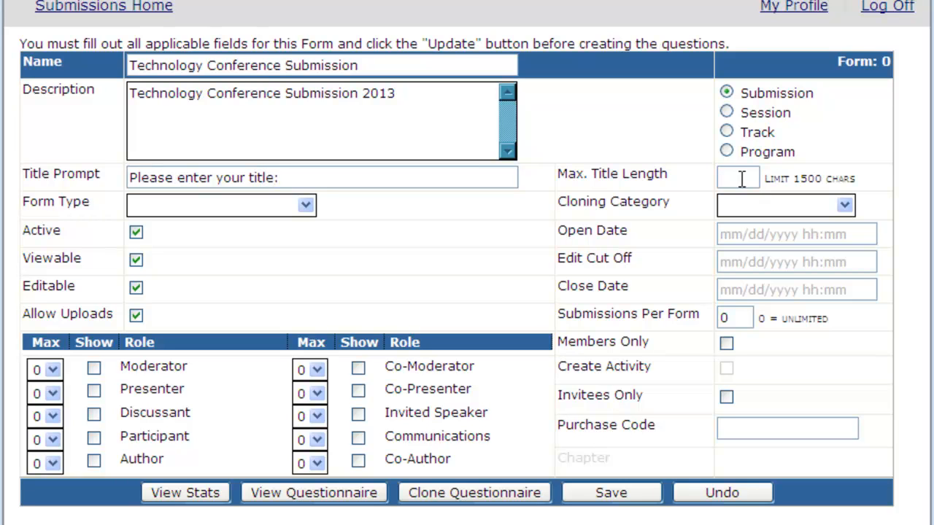
type("250")
key("Tab")
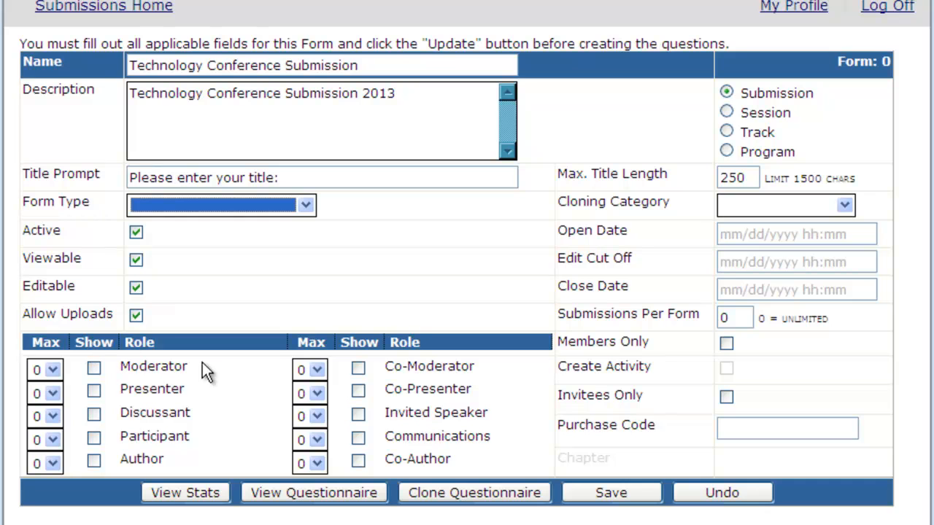
left_click(305, 204)
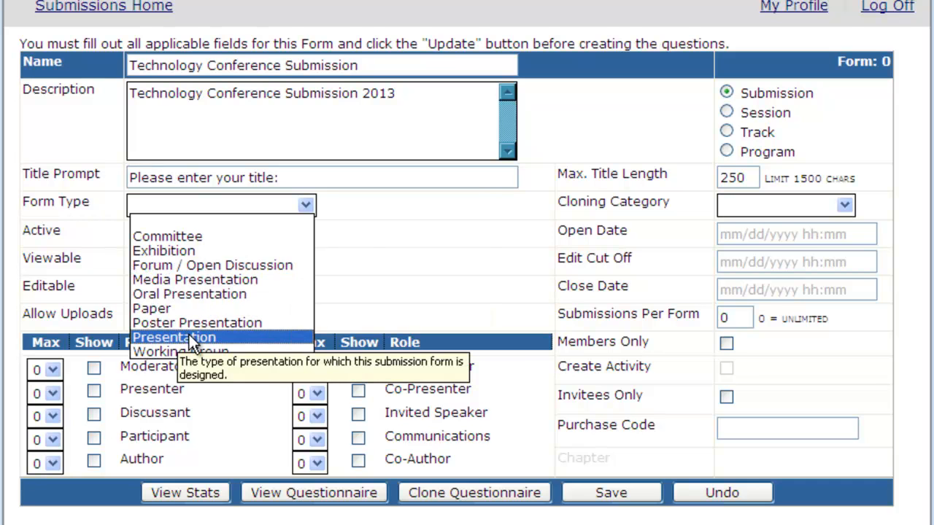
left_click(177, 288)
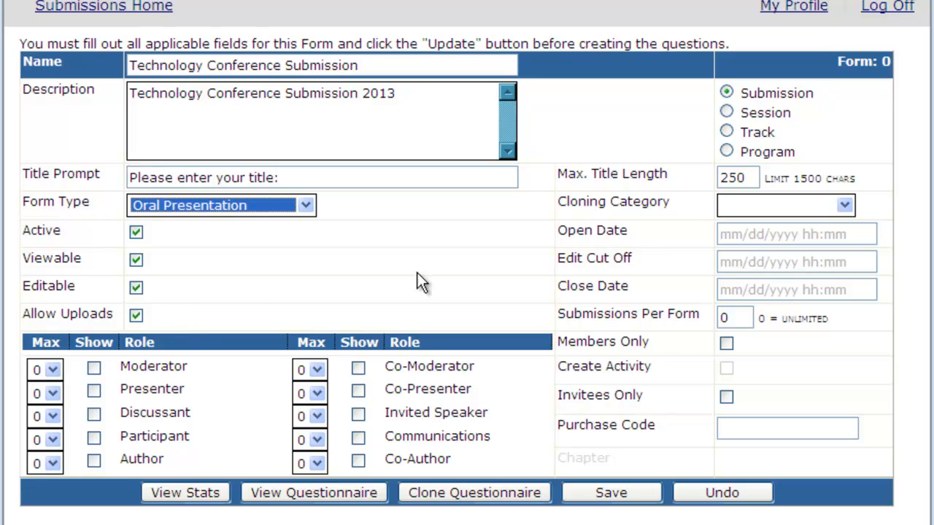
Set the form's open date to 04/09/2012
left_click(726, 233)
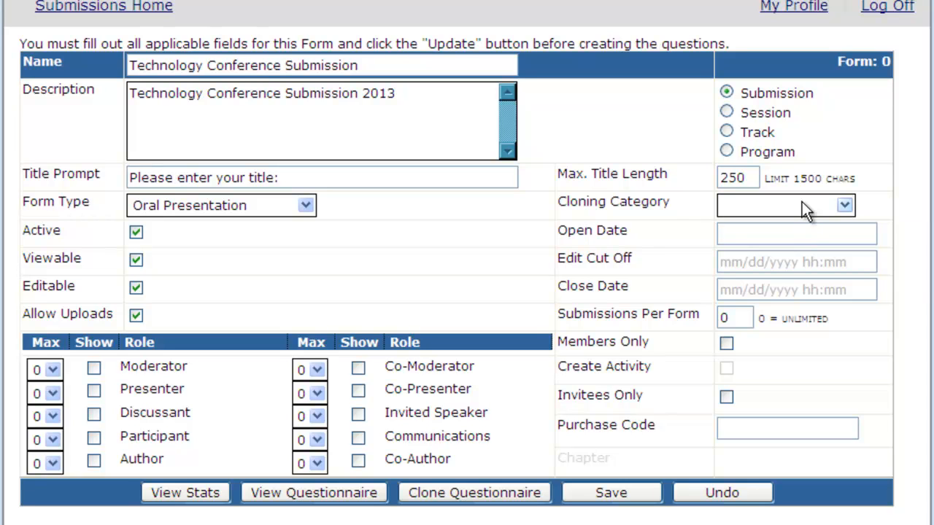
type("04/09/2012")
key("Tab")
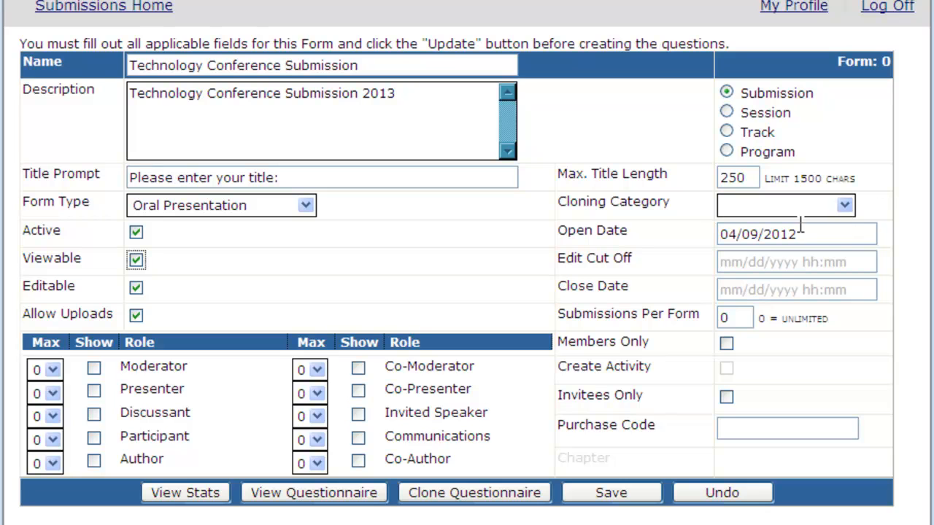
Restrict the form to members only and enable activity creation
mouse_move(740, 288)
left_click(728, 345)
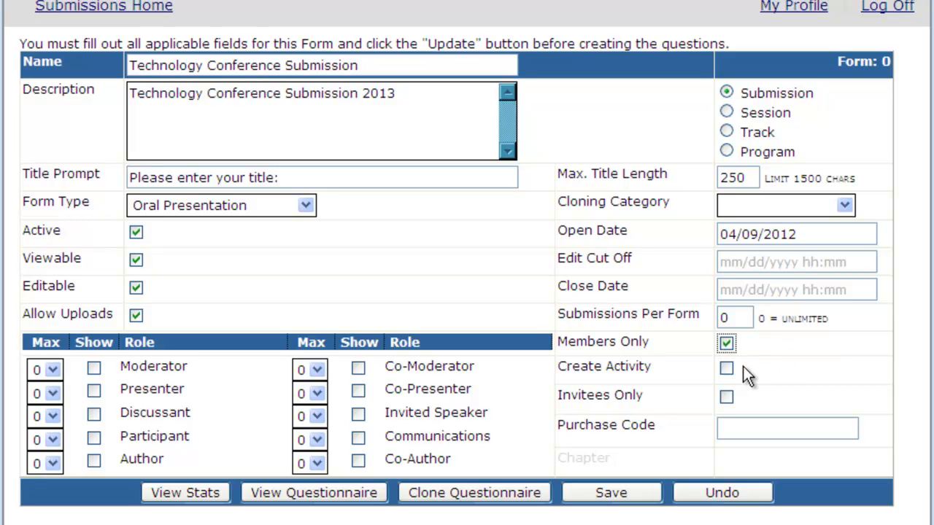
left_click(723, 371)
left_click_drag(647, 397, 576, 399)
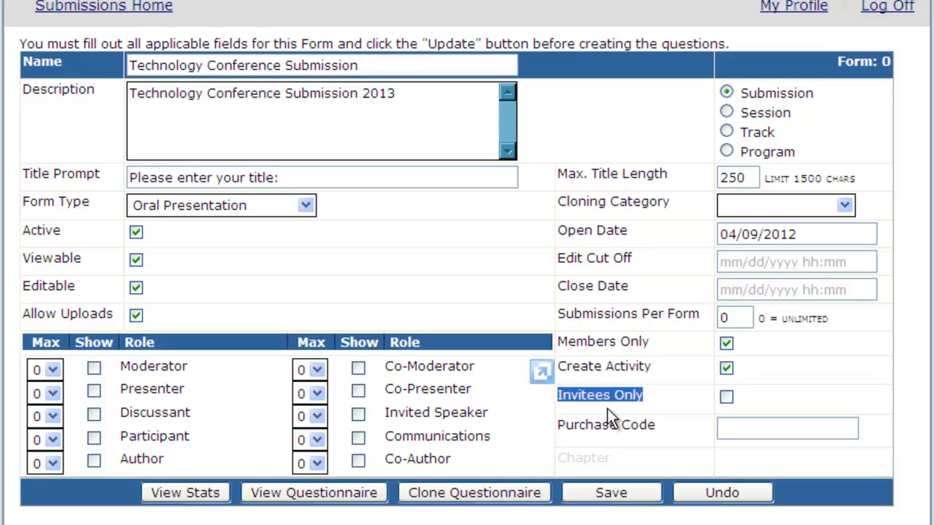
left_click(607, 409)
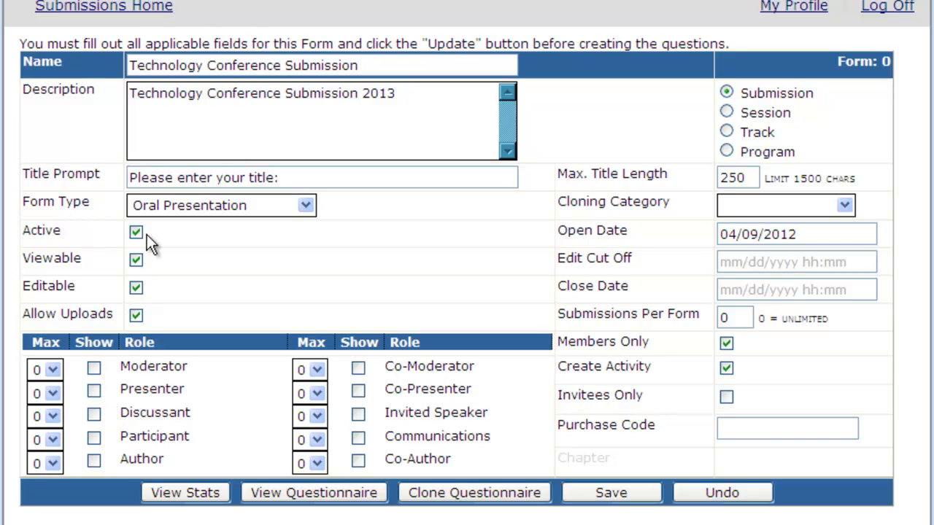
Show the Presenter and Co-Presenter roles on the form and allow a maximum of 1 Presenter
left_click(93, 391)
left_click(359, 389)
left_click(52, 392)
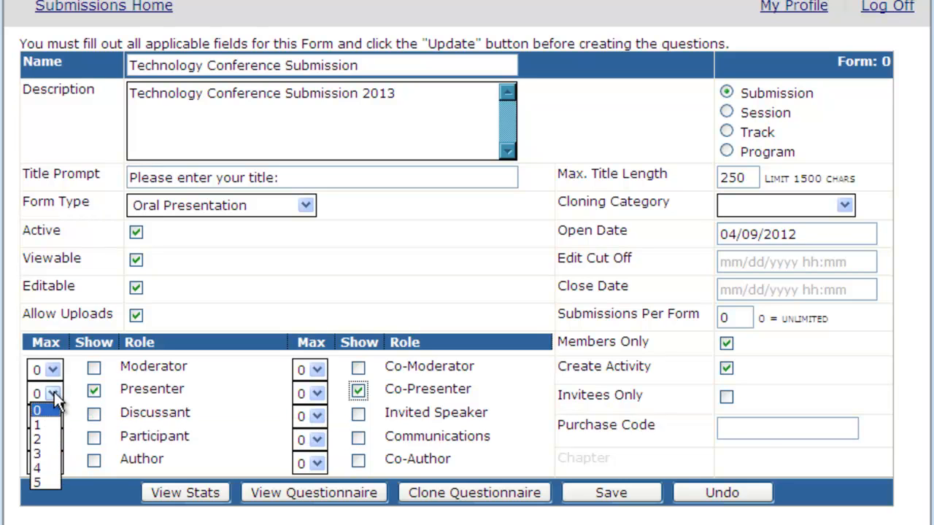
left_click(36, 431)
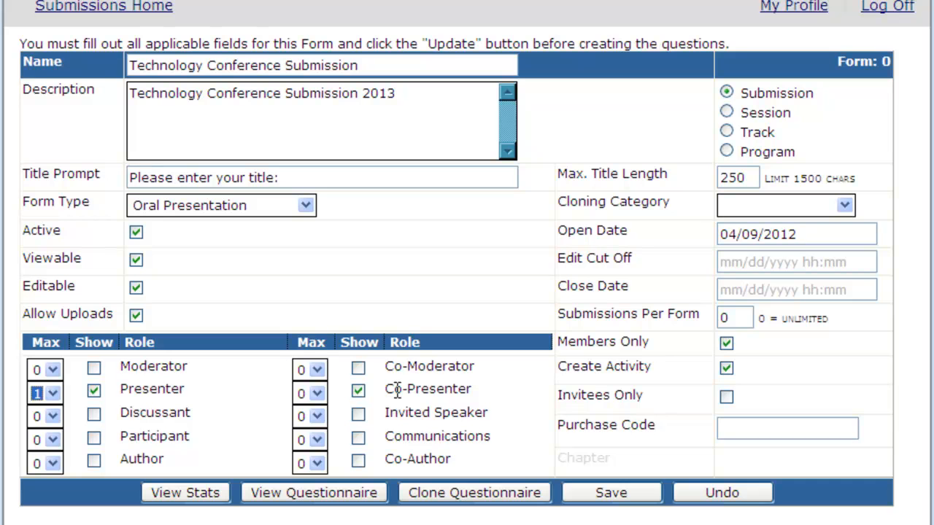
Allow a maximum of 3 Co-Presenters and save the submission form
left_click(317, 395)
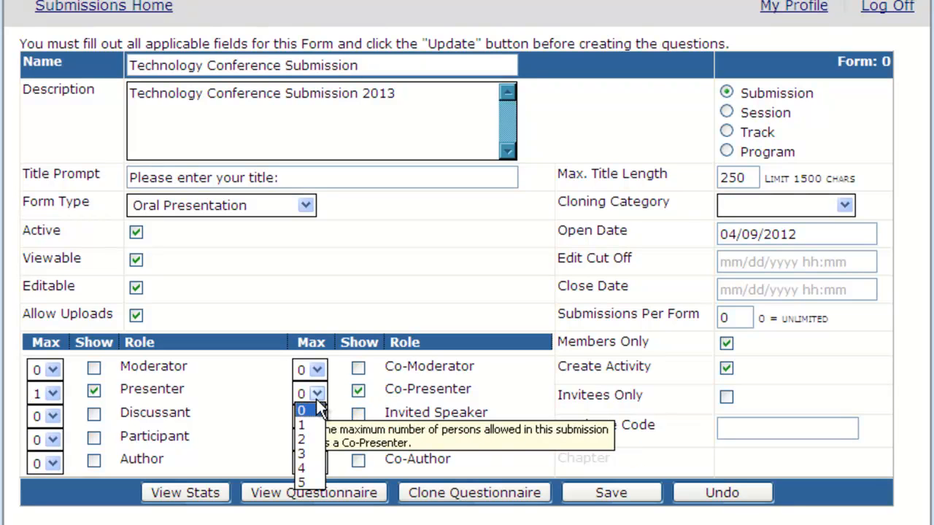
left_click(312, 453)
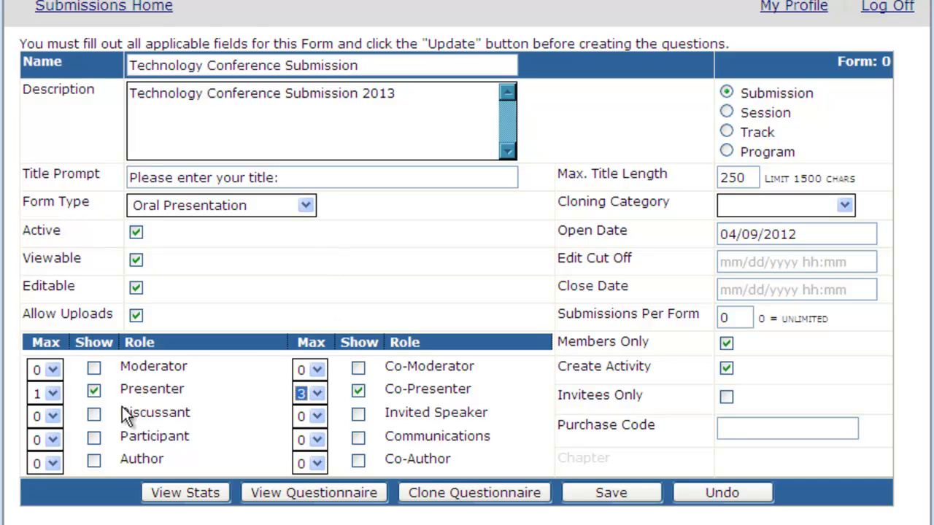
double_click(180, 369)
left_click(206, 355)
left_click(602, 494)
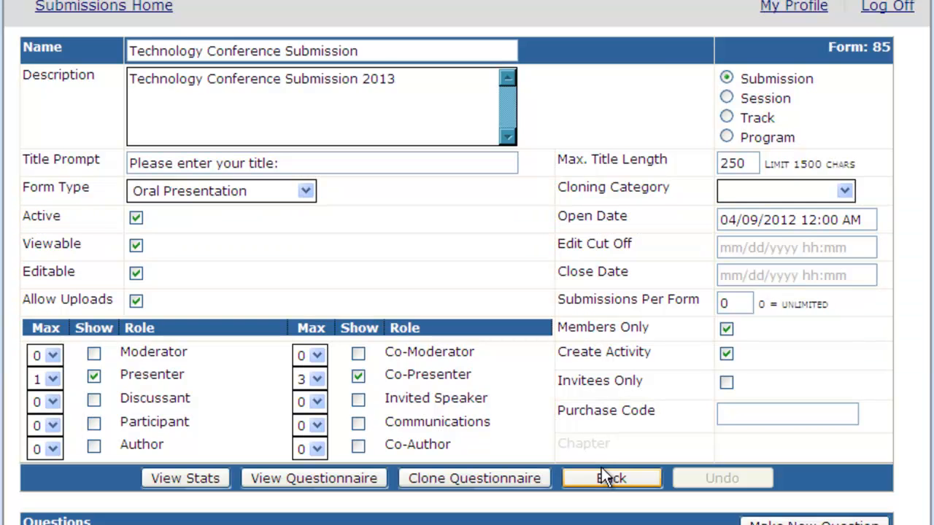
Start a new Description question with the text "Please answer the questions to the best of your ability for your submission."
scroll(689, 331, "down", 3)
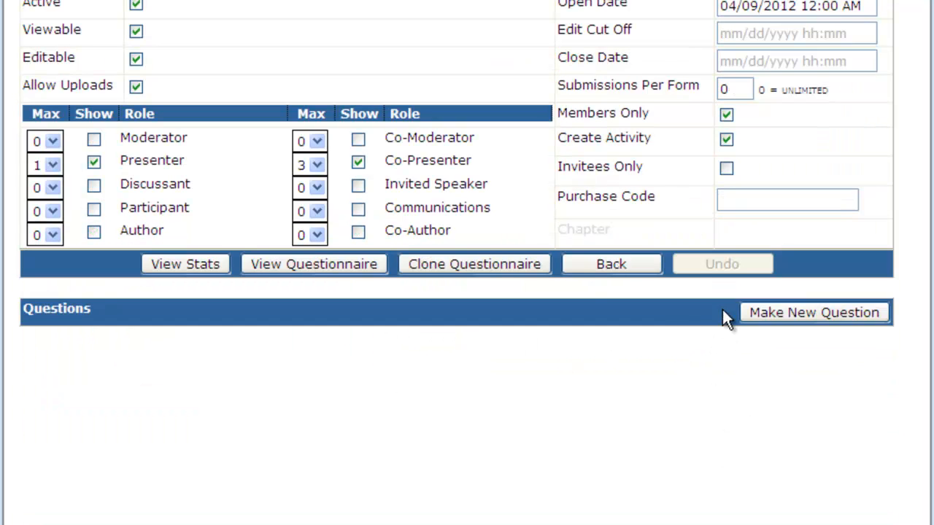
left_click(776, 314)
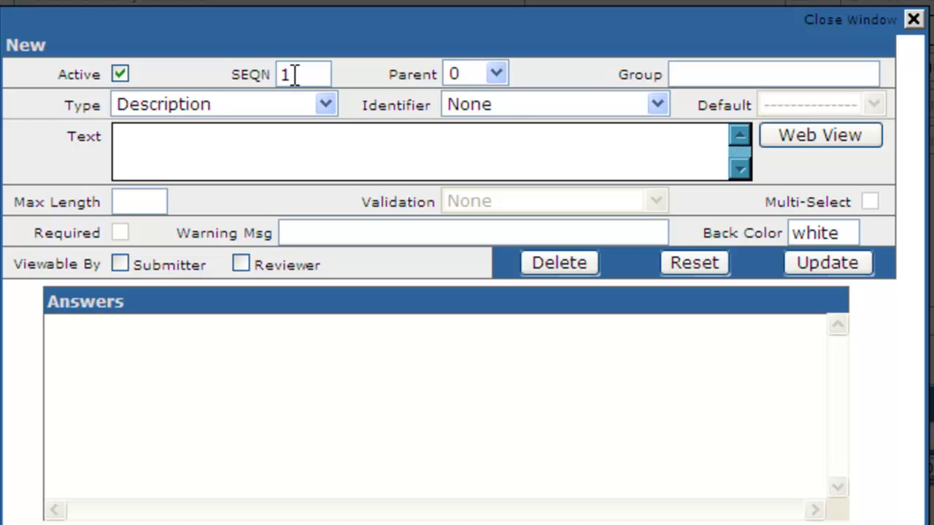
left_click(491, 66)
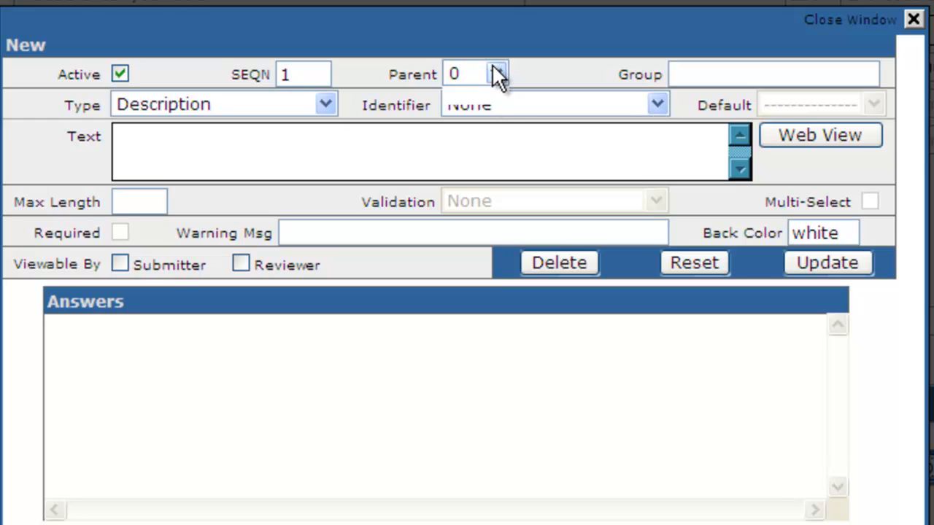
left_click(492, 63)
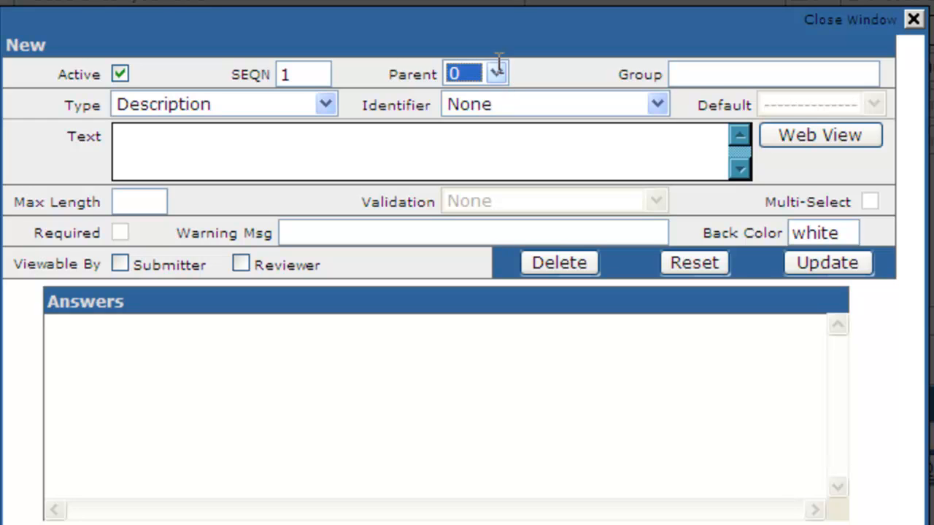
left_click(717, 74)
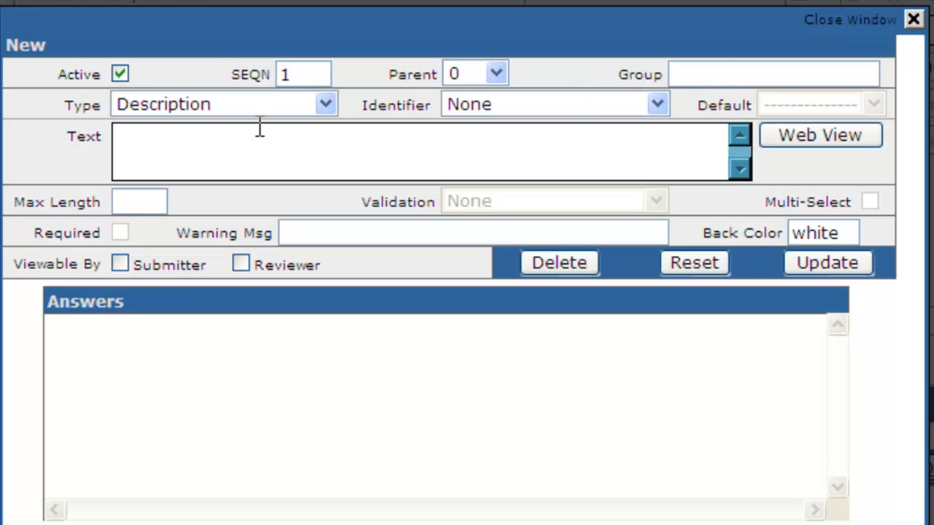
left_click(232, 144)
type("Please ")
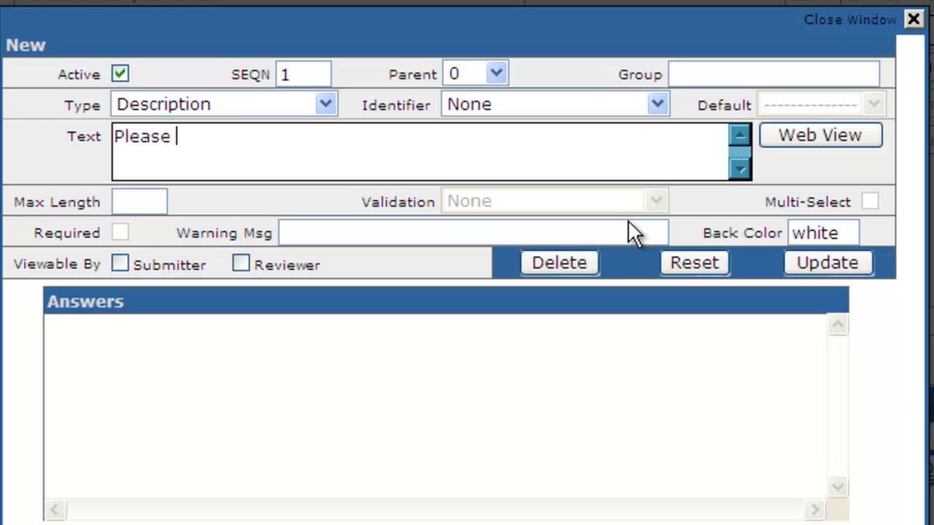
type("answer the q")
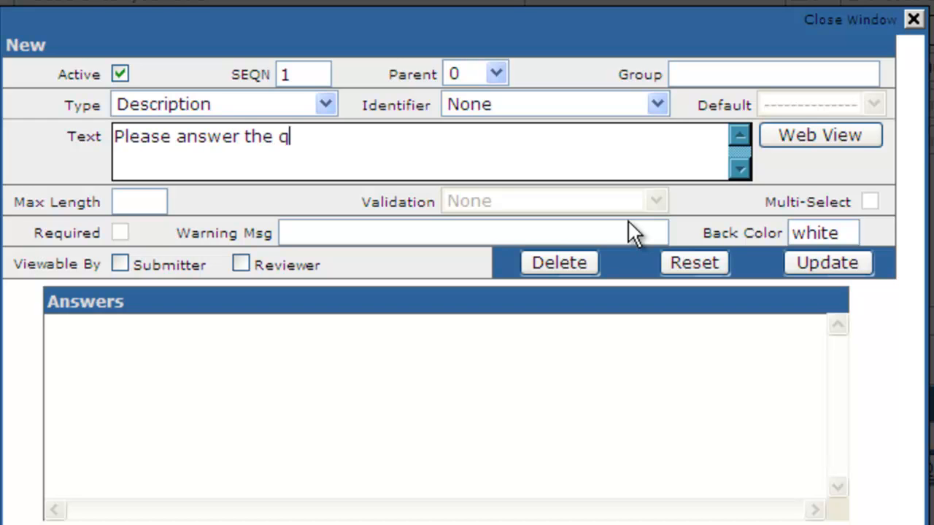
type("uestions to the")
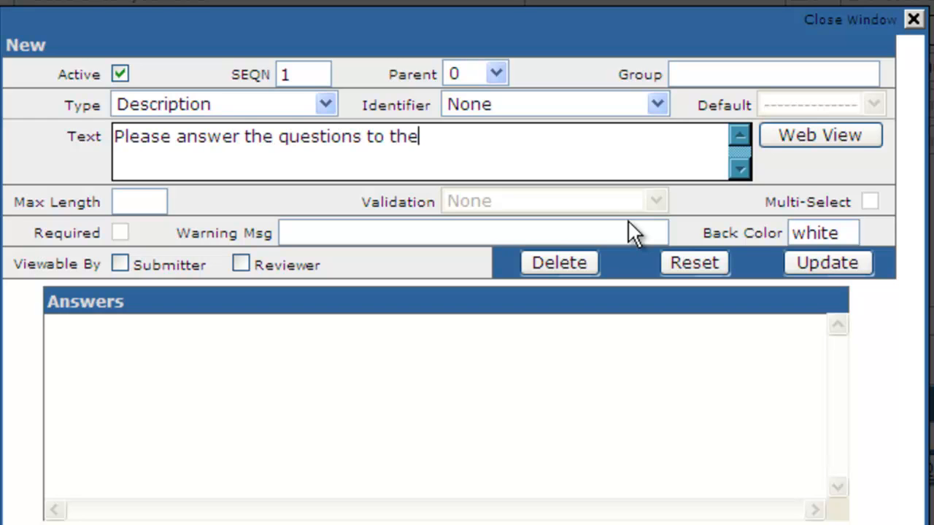
type(" best of your ")
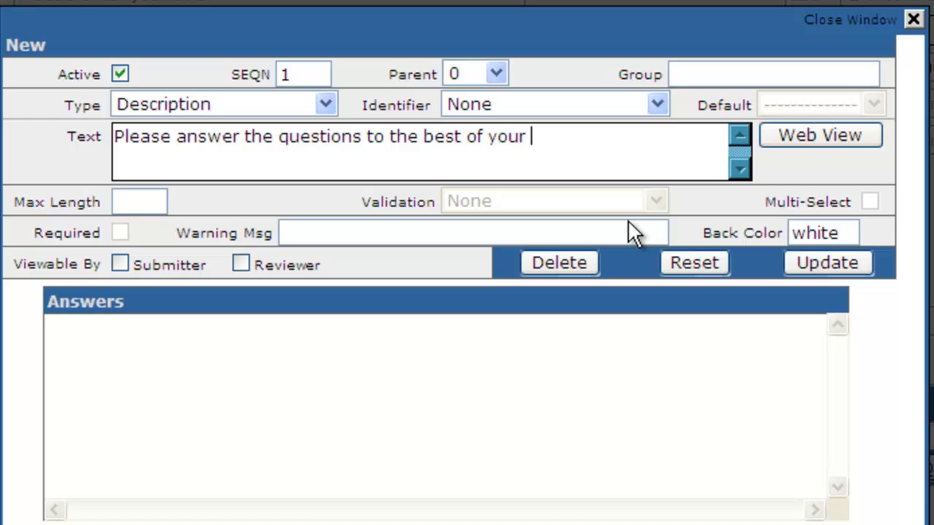
type("ability ")
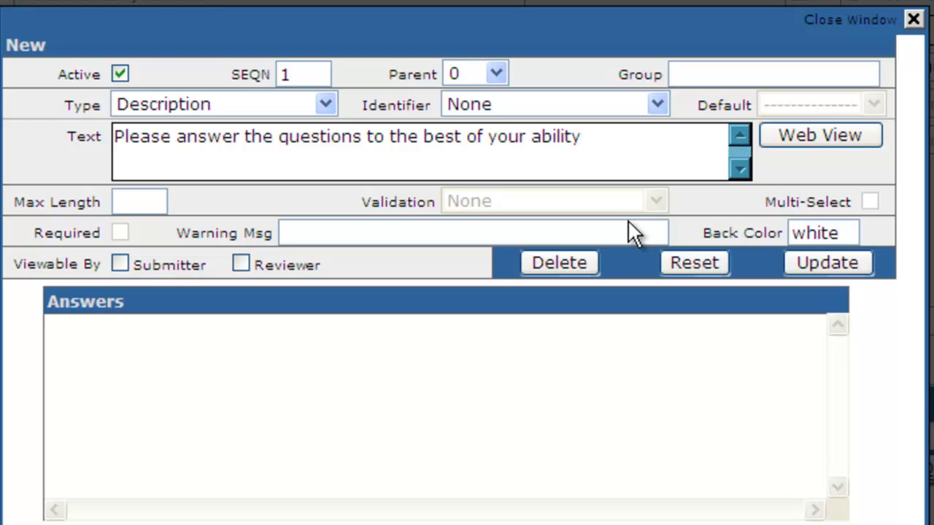
type("for your submissio")
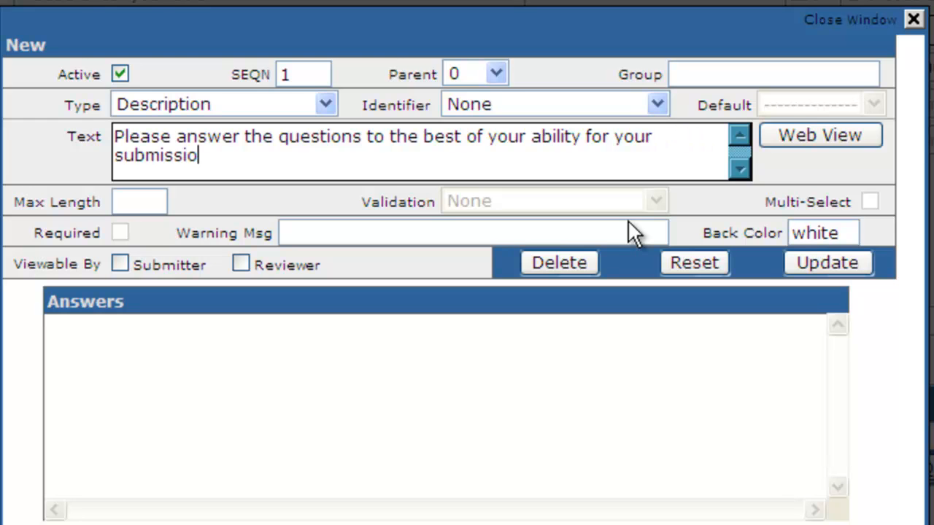
type("n.")
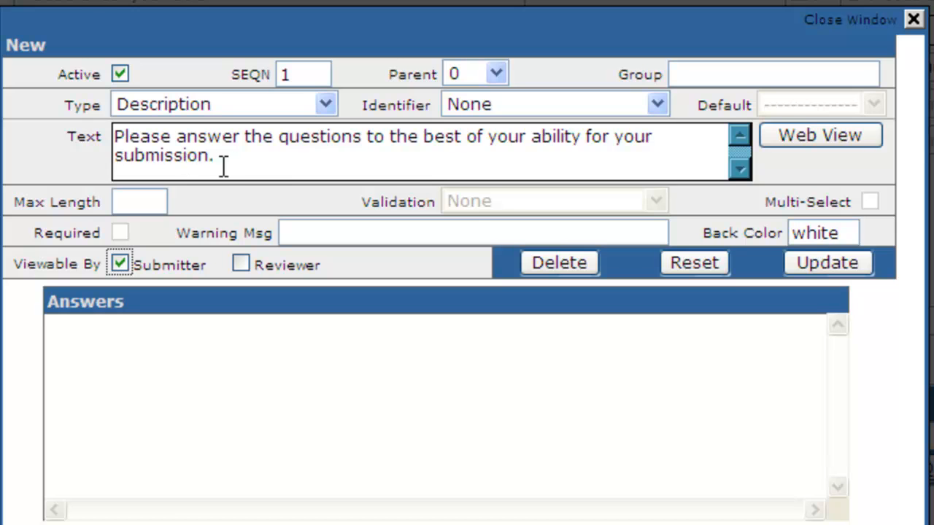
Save the description question as viewable by the Submitter and close its window
left_click_drag(191, 171, 159, 139)
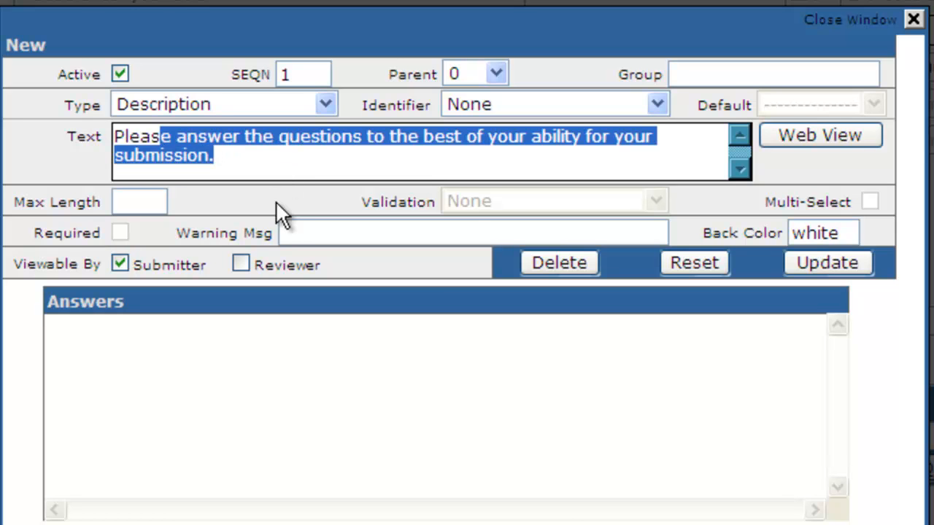
left_click(281, 160)
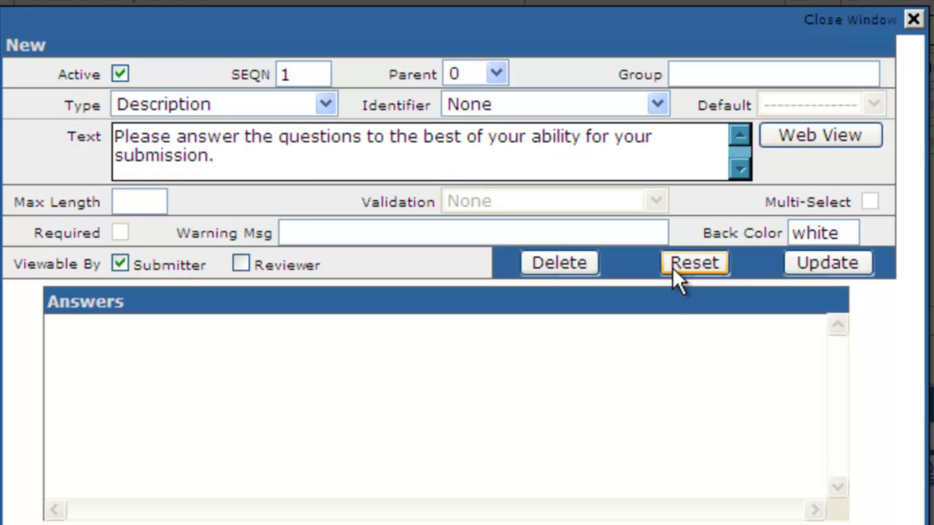
left_click(798, 263)
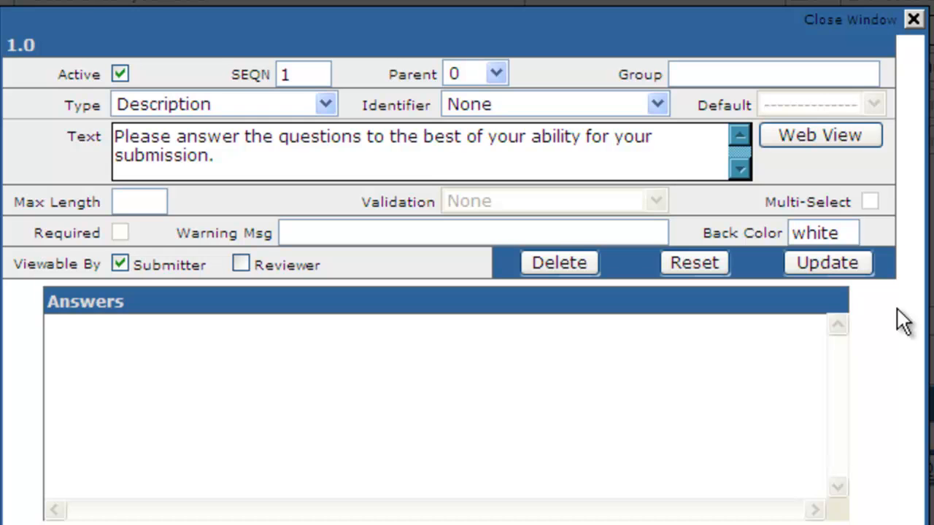
left_click(912, 21)
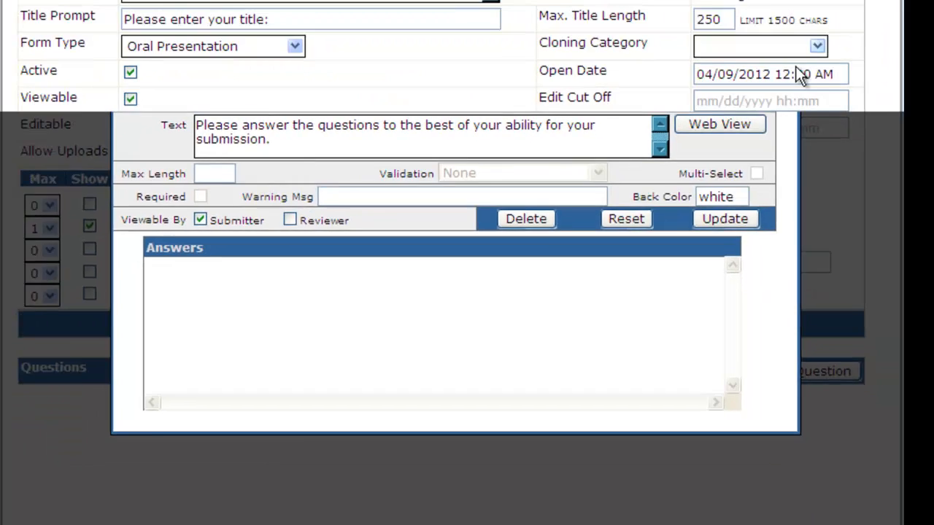
Refresh the form page, reopen the description question to check its settings, and save it again
right_click(561, 377)
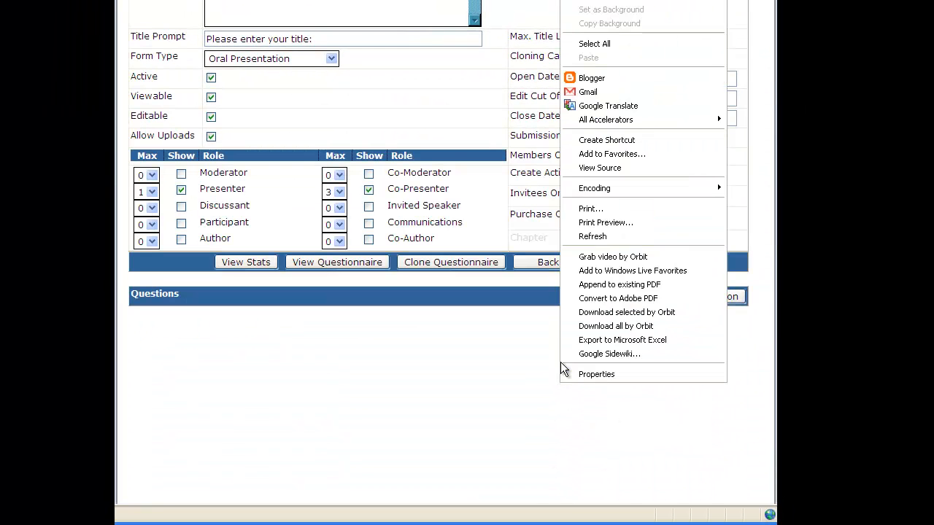
left_click(588, 237)
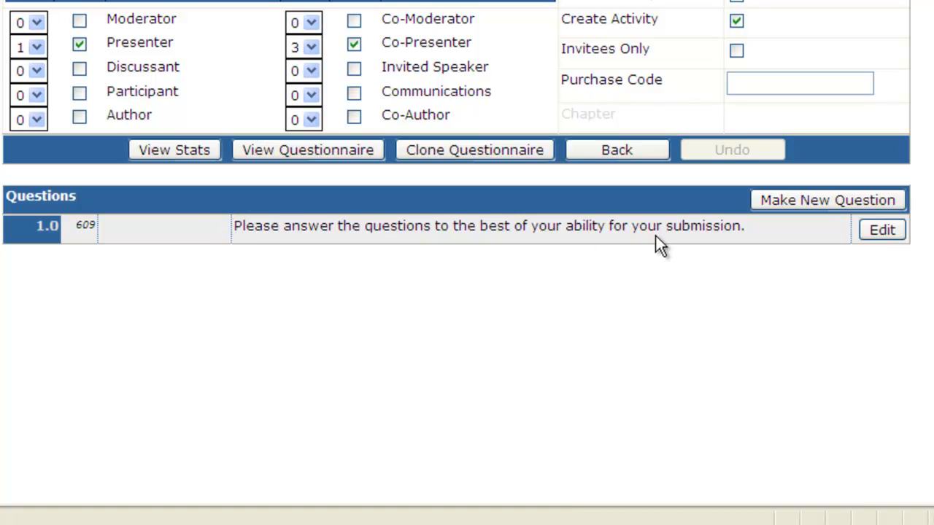
left_click(880, 231)
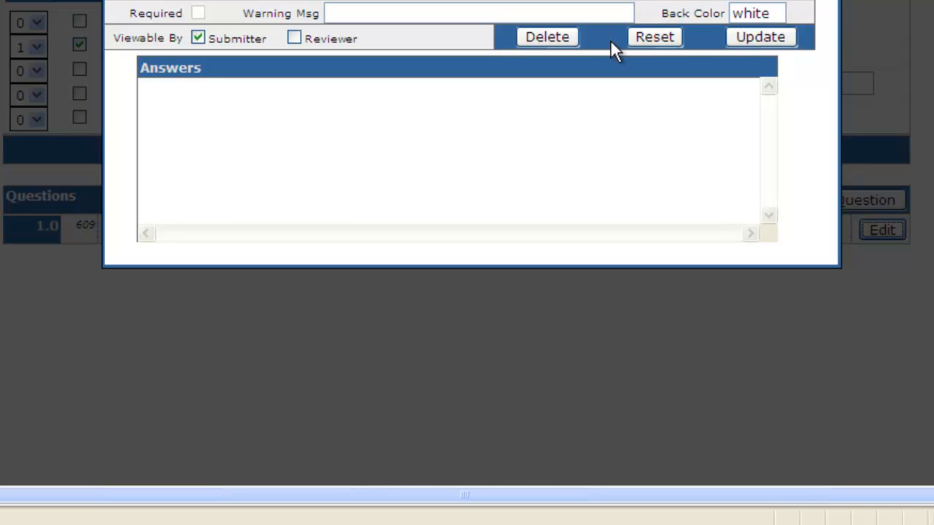
left_click(734, 38)
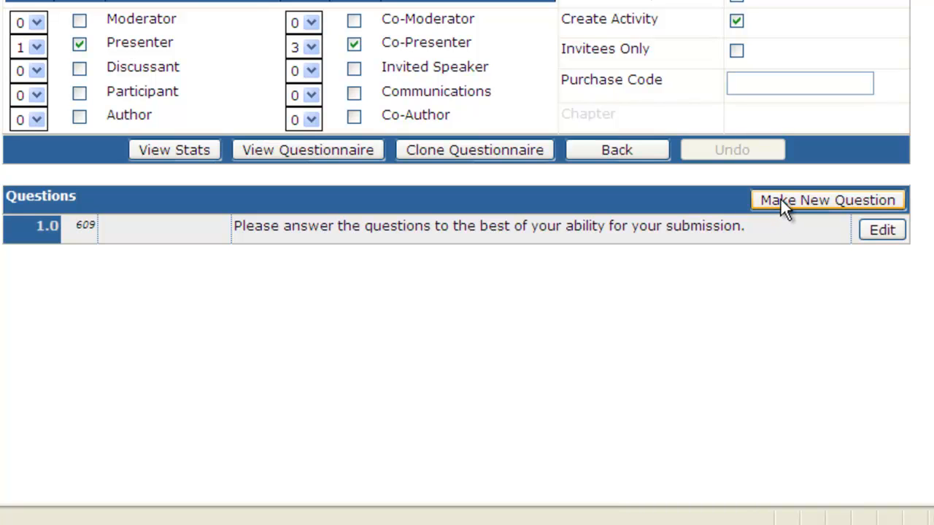
Start a second question with the text "Choose the Primary Topic of your discussion from the choices below", copied from the Word document
left_click(780, 199)
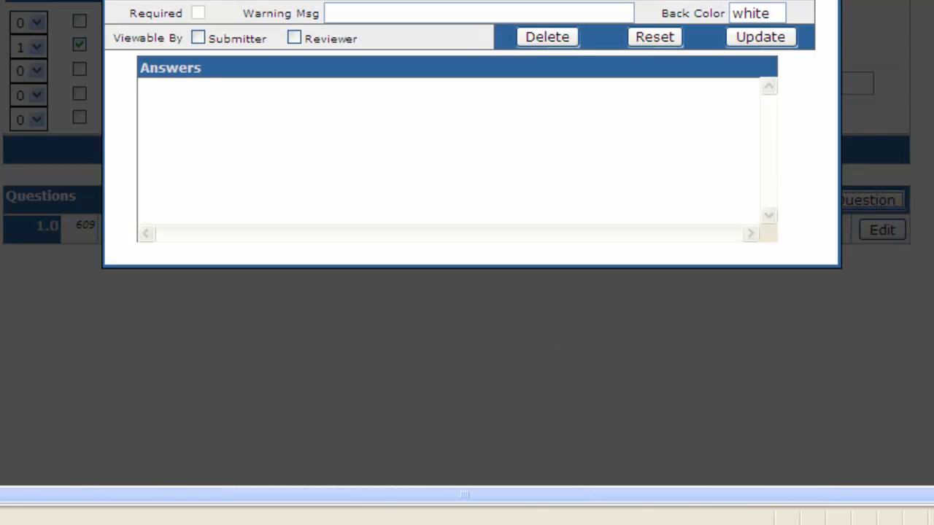
key("alt+Tab")
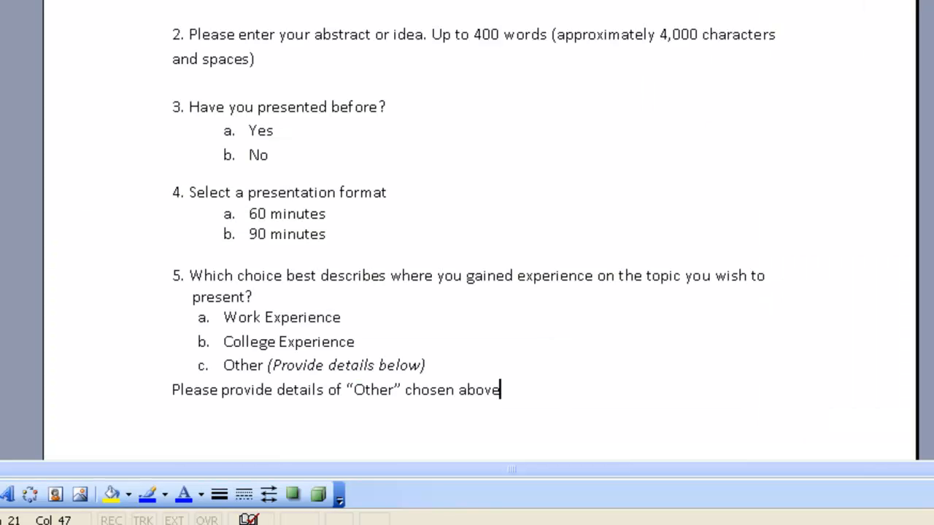
left_click_drag(146, 100, 465, 113)
key("ctrl+c")
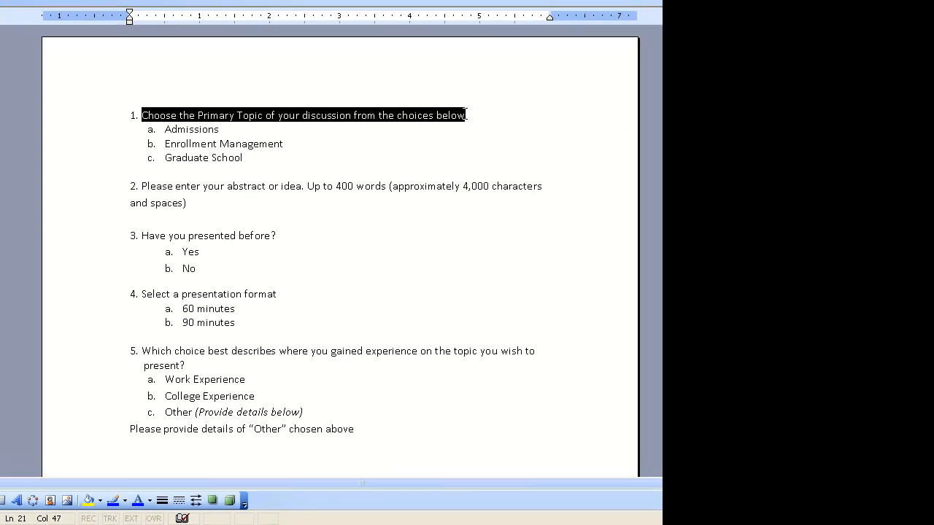
key("alt+Tab")
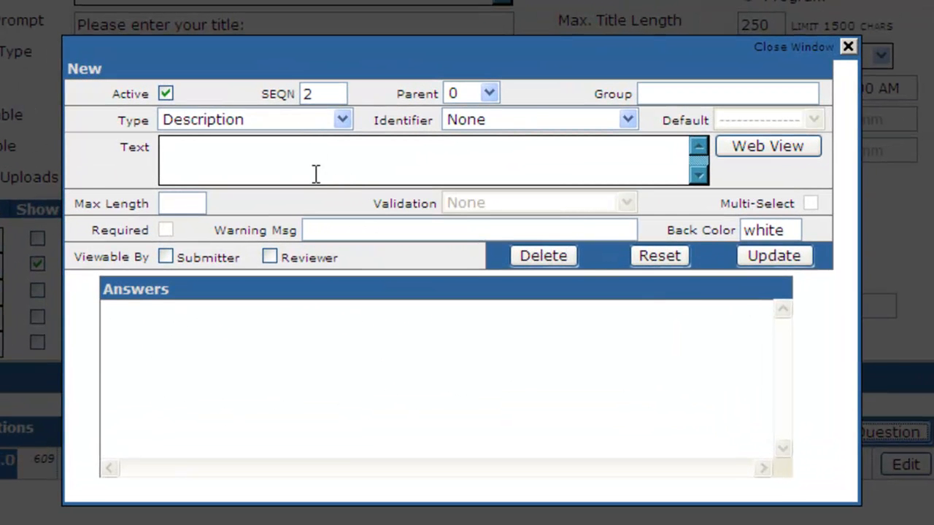
left_click(313, 165)
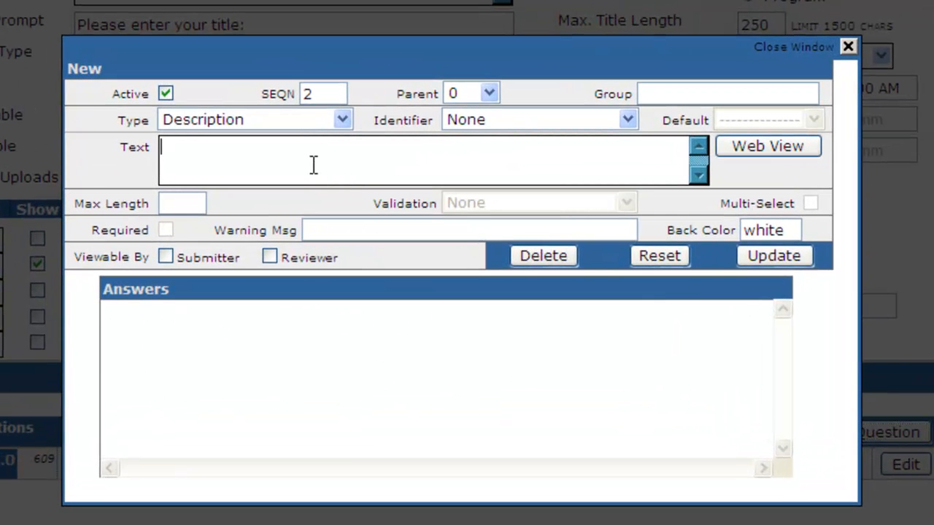
key("ctrl+v")
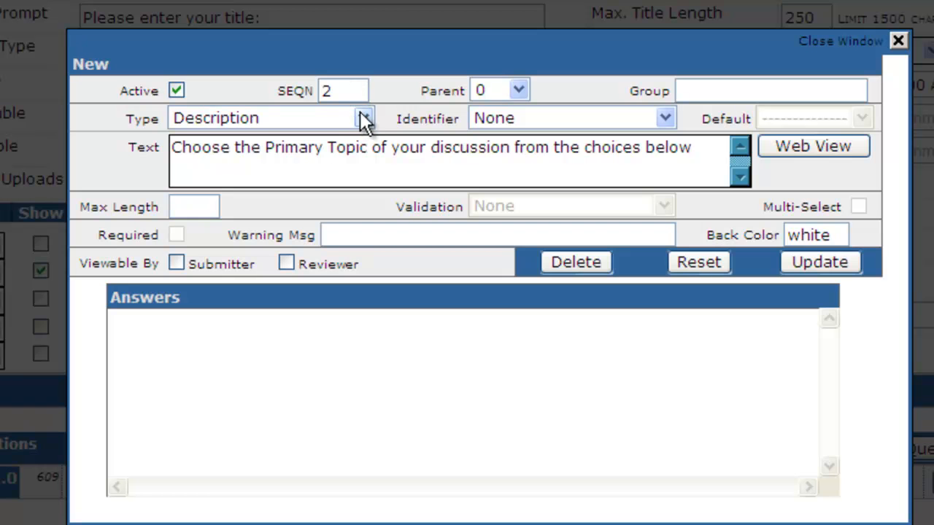
Set the primary topic question's type to Drop Box and its identifier to Topic Area - Primary
left_click(362, 119)
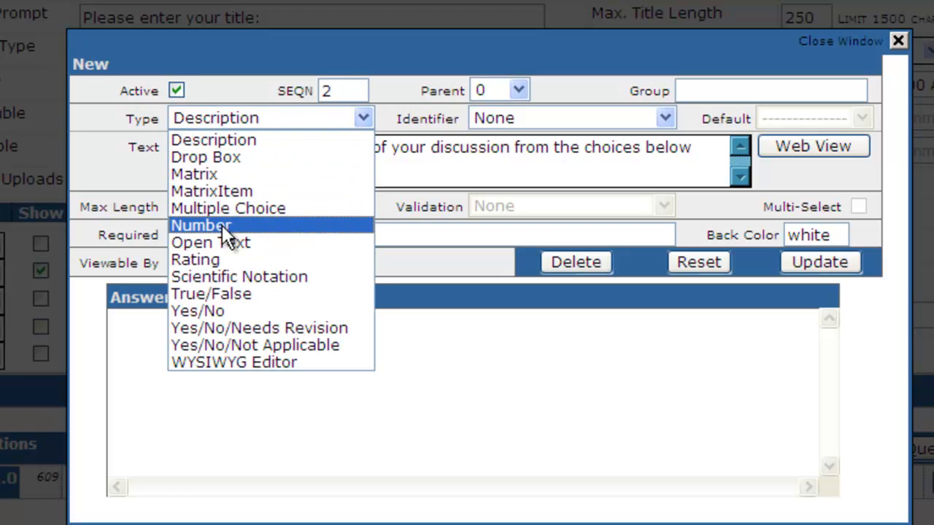
left_click(231, 156)
left_click(537, 118)
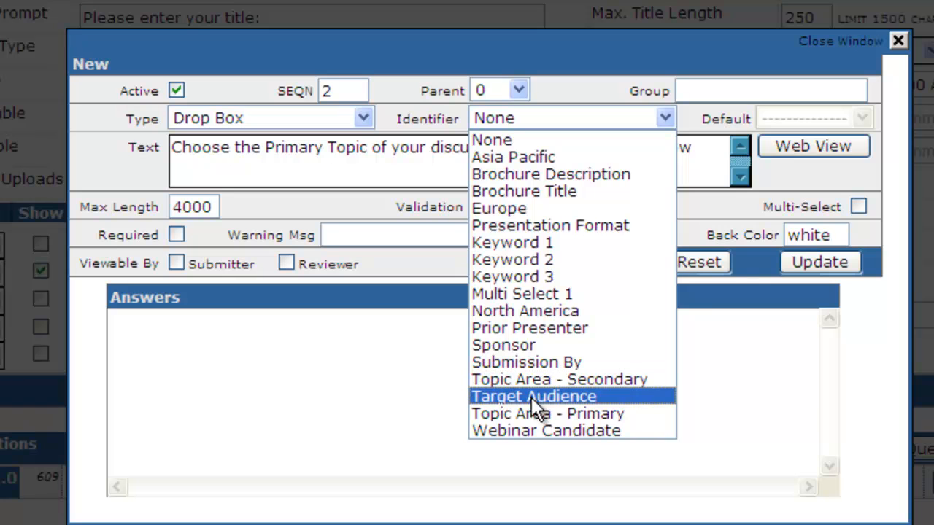
left_click(538, 414)
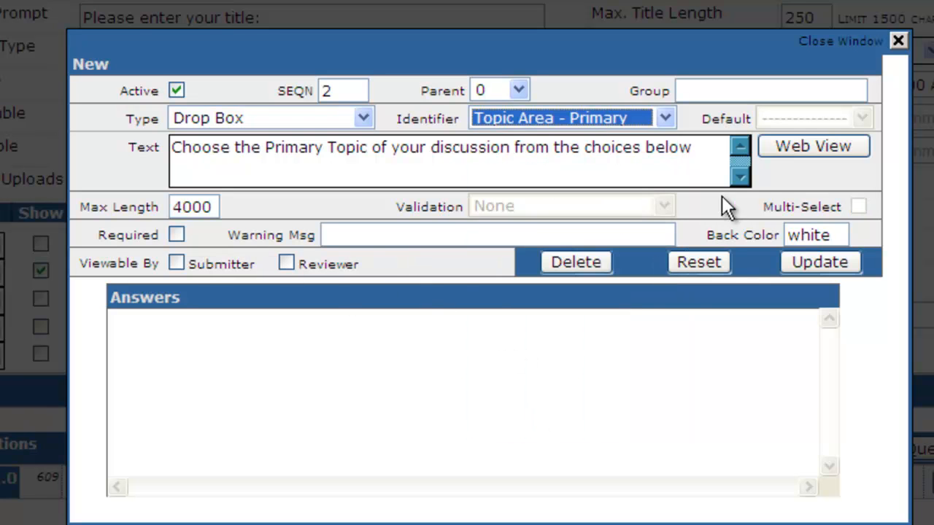
Make the primary topic question required and viewable by both Submitter and Reviewer, and save it
left_click(695, 150)
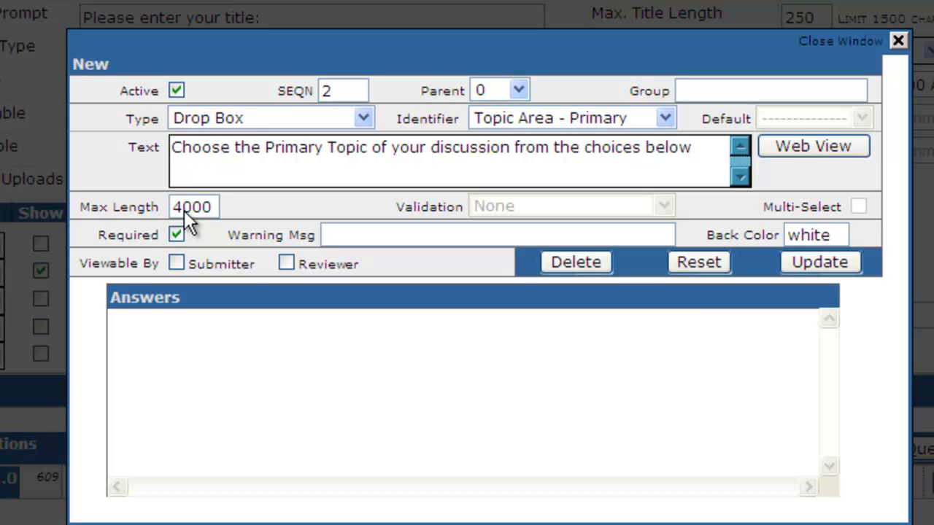
left_click(175, 264)
left_click(285, 265)
left_click(819, 266)
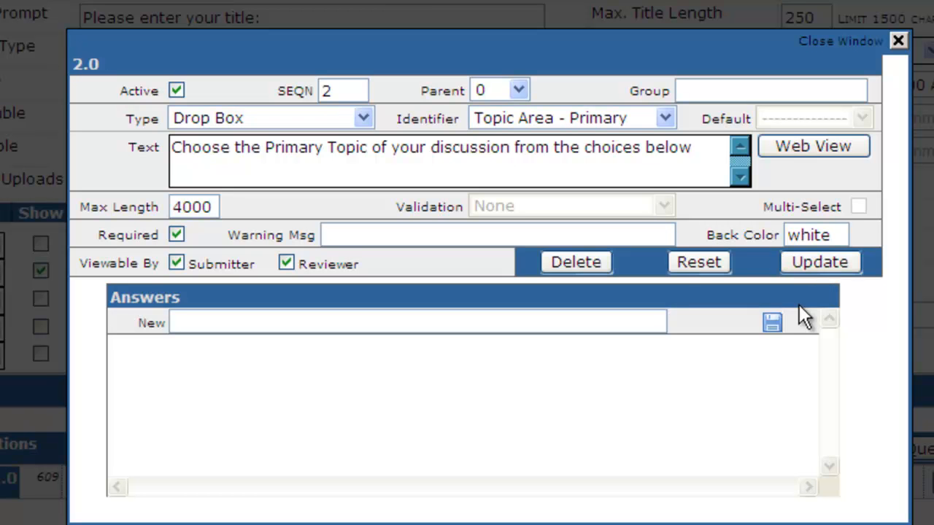
Copy "Admissions" from the Word document into a new answer of the primary topic question, remove its list lettering, and save it
key("alt+Tab")
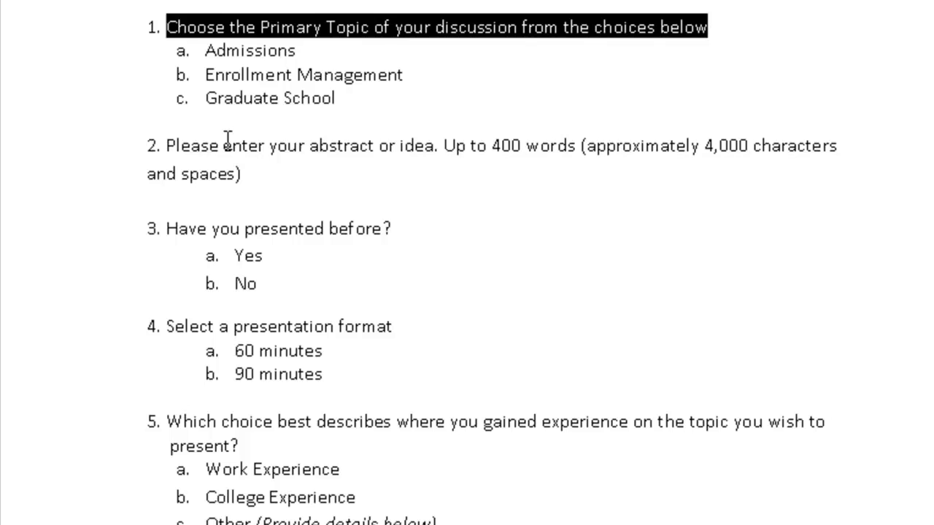
double_click(217, 52)
key("alt+Tab")
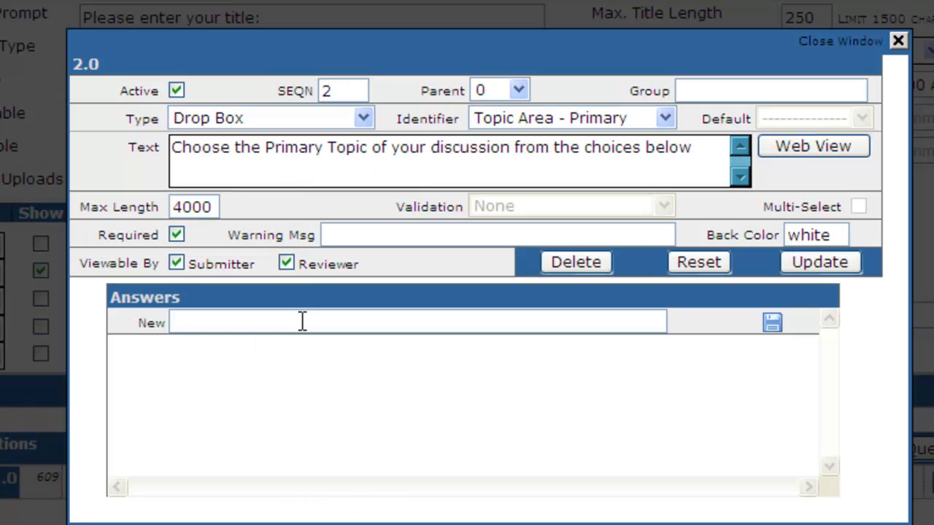
left_click(303, 326)
type("a.\tAdmissions")
left_click(242, 321)
key("BackSpace")
key("BackSpace")
key("BackSpace")
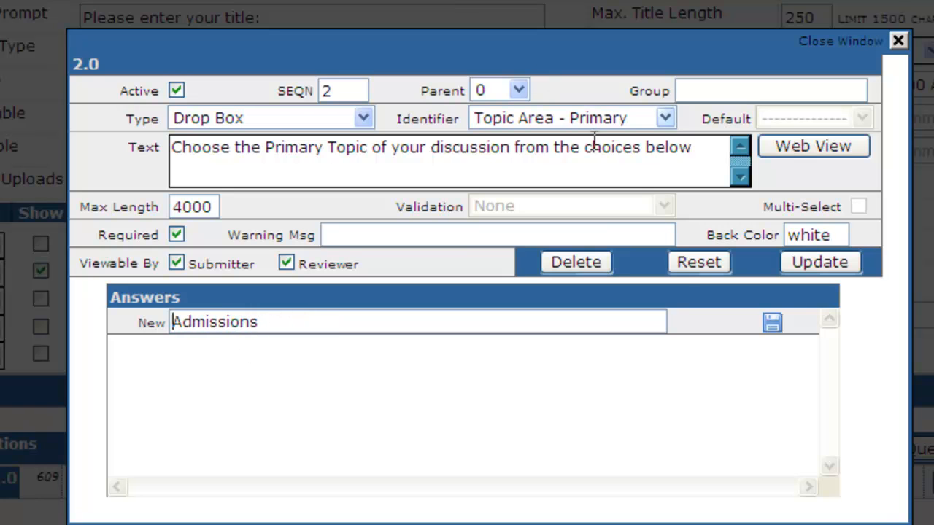
left_click(772, 323)
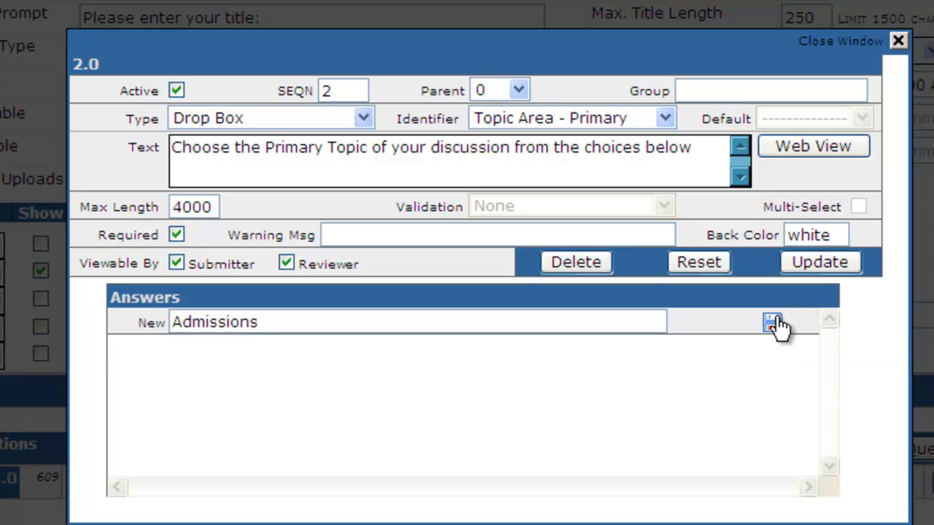
Add "Enrollment Management" from the Word document as the second answer of the primary topic question, without its list lettering
key("alt+Tab")
key("Tab")
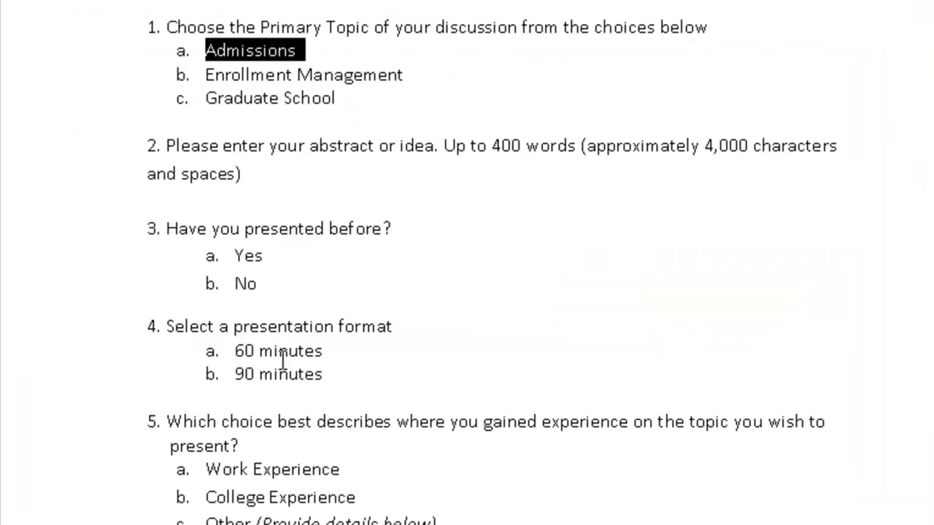
left_click_drag(216, 76, 374, 58)
key("alt+Tab")
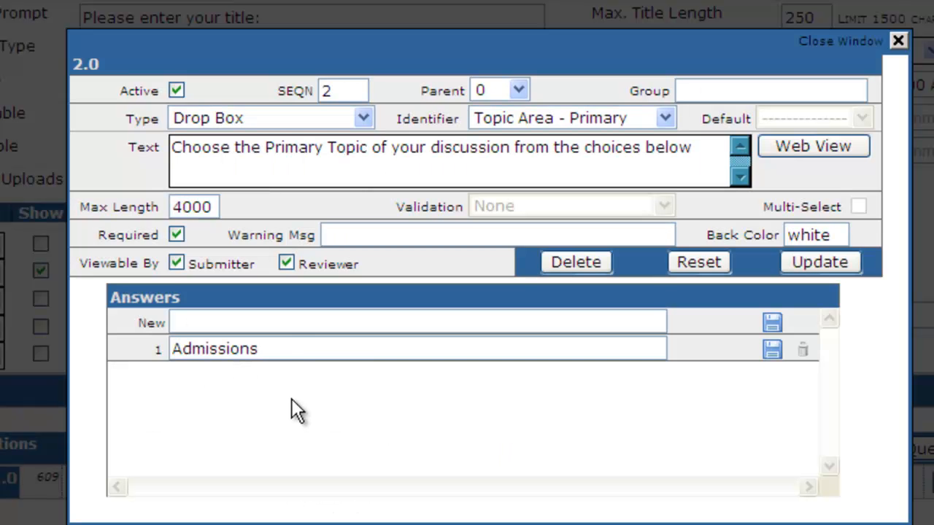
left_click(293, 325)
type("b.\tEnrollment Management")
key("Home")
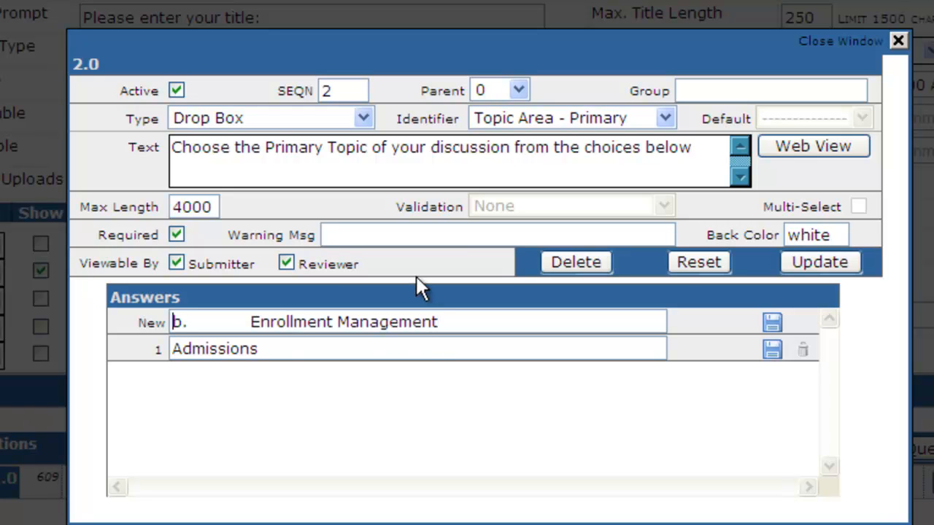
key("Delete")
key("Delete")
key("Delete")
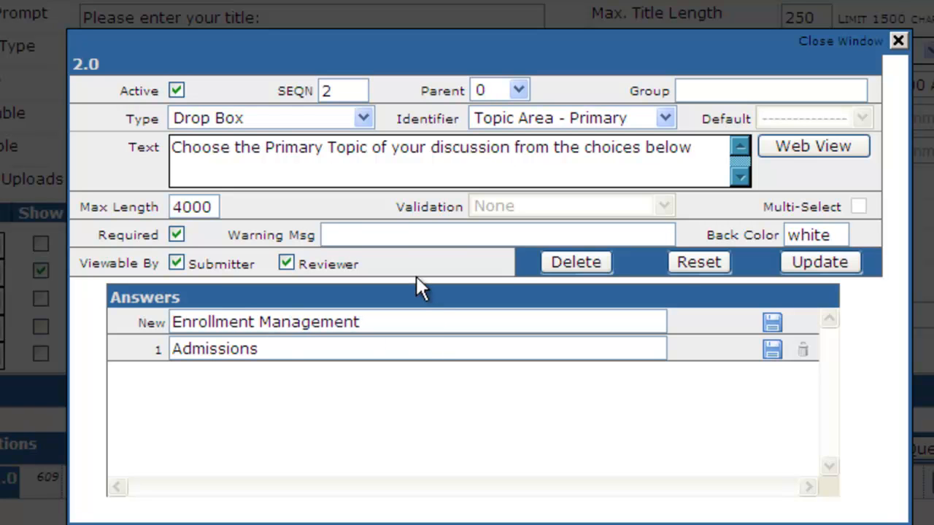
key("End")
Add "Graduate School" from the Word document as the third answer, remove its list lettering, and save it
key("alt+Tab")
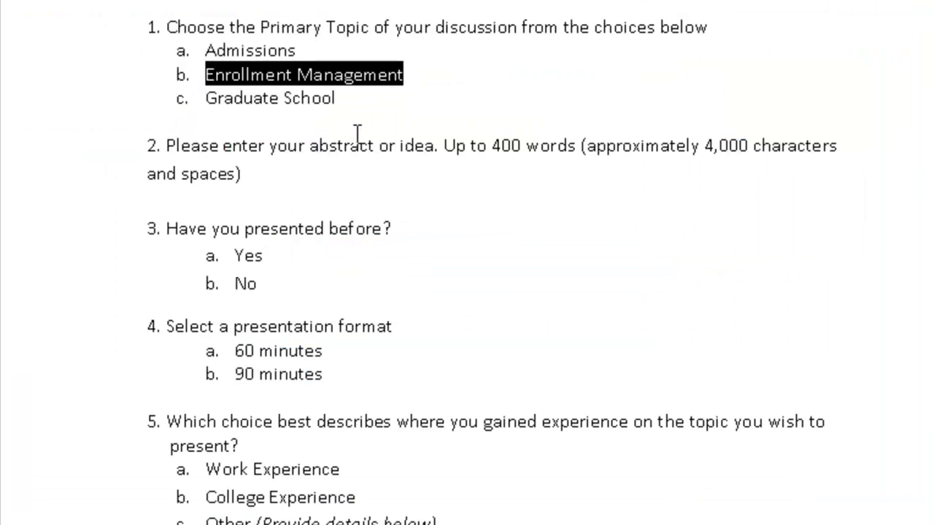
mouse_move(337, 101)
left_mouse_down()
mouse_move(210, 99)
mouse_move(283, 83)
mouse_move(292, 99)
mouse_move(323, 102)
left_mouse_up()
left_click(219, 97)
key("alt+Tab")
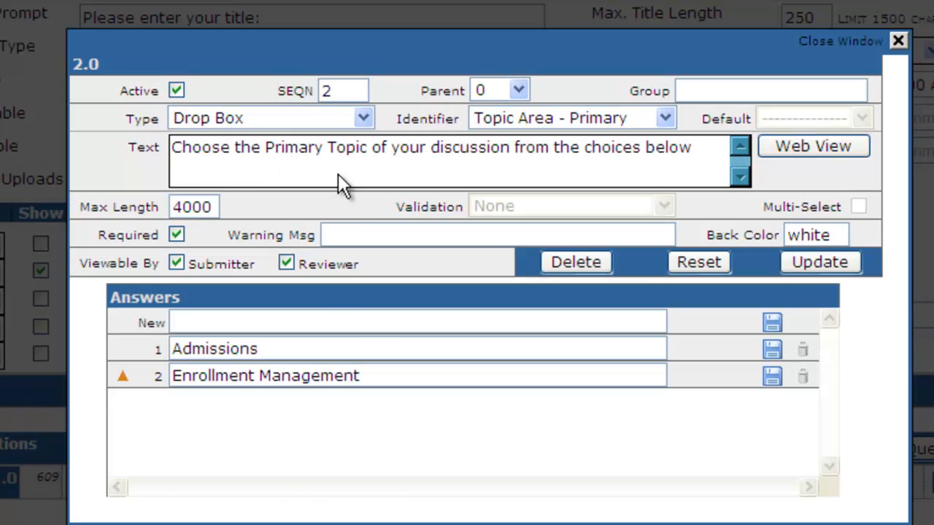
left_click(319, 322)
type("c.\tGraduate School")
key("Home")
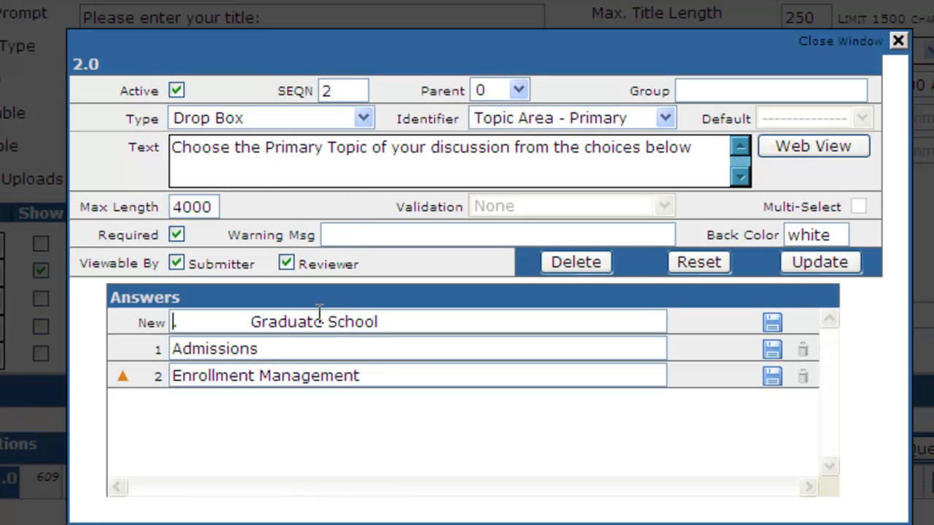
key("Delete")
key("Delete")
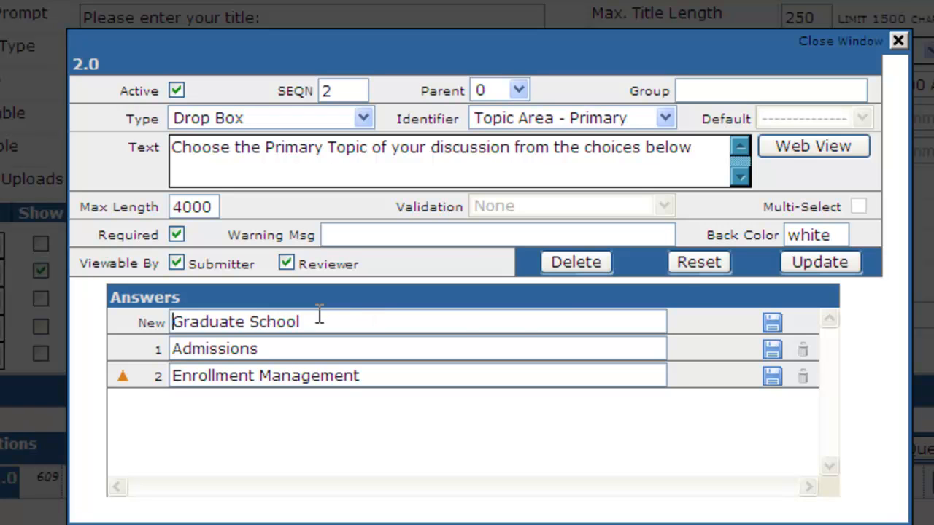
left_click(772, 322)
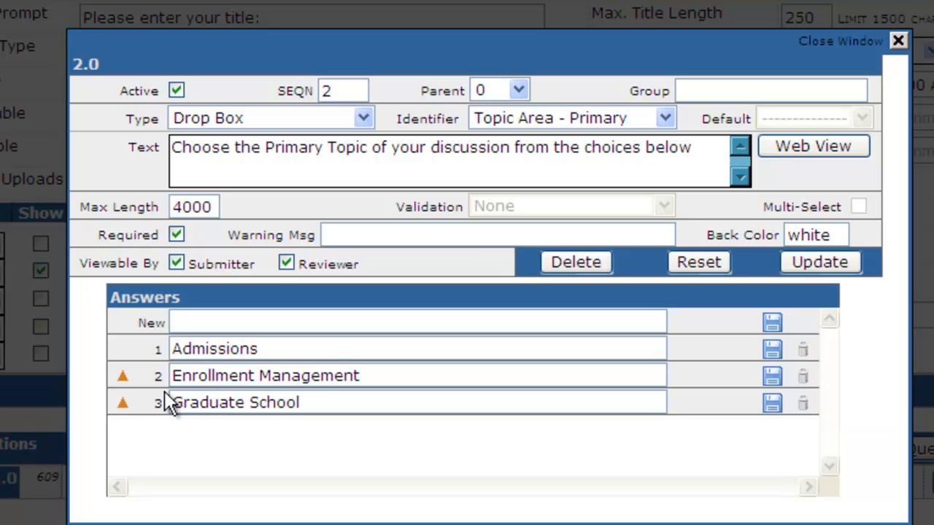
Move the Enrollment Management answer above Admissions, and move Admissions back up to first place
left_click(123, 379)
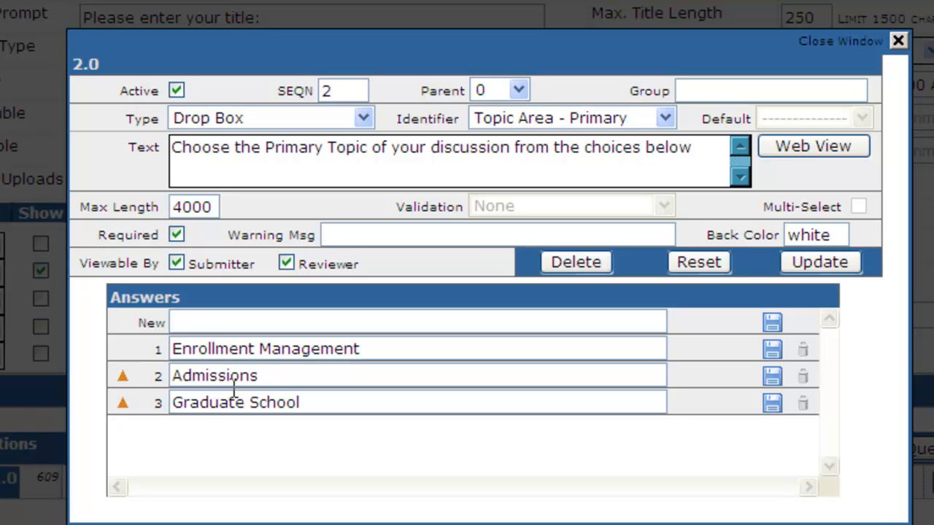
left_click(122, 379)
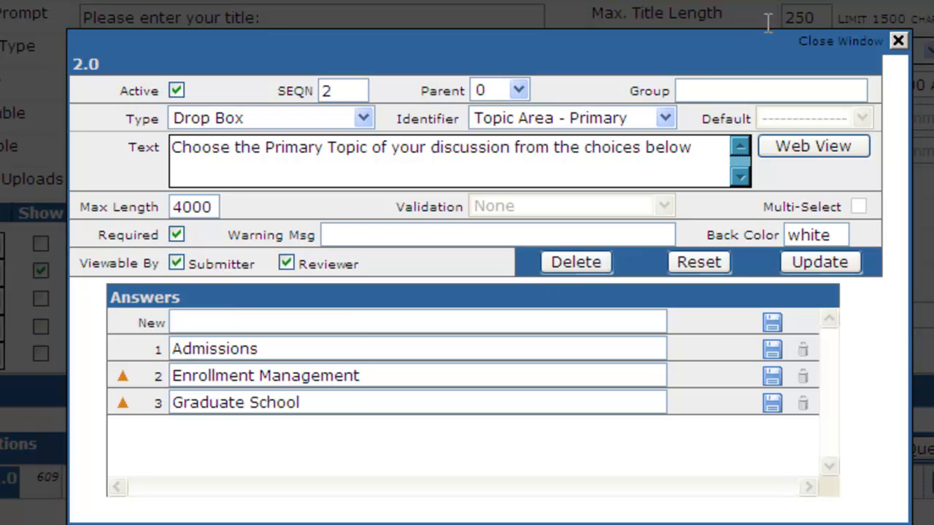
Start a third question with the text "Please enter your abstract or idea. Up to 400 words (approximately 4,000 characters and spaces)", copied from the Word document
left_click(896, 40)
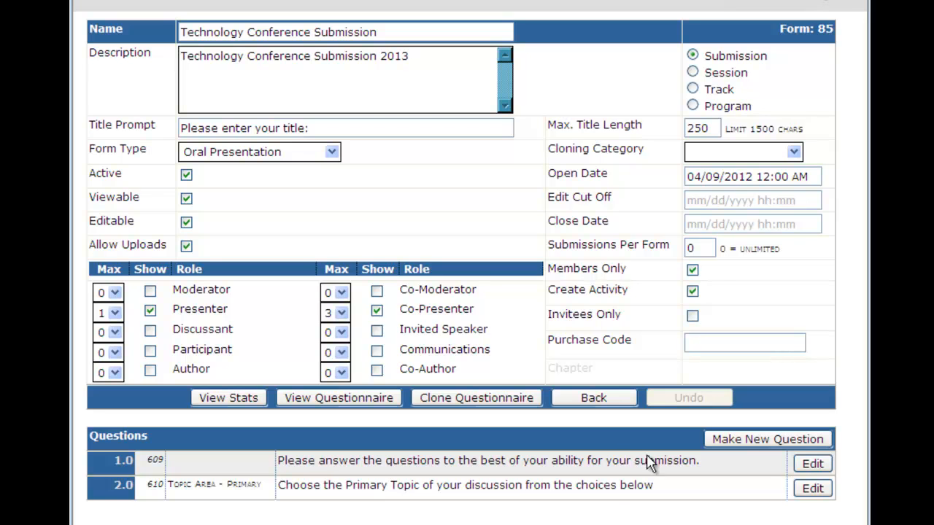
key("alt+Tab")
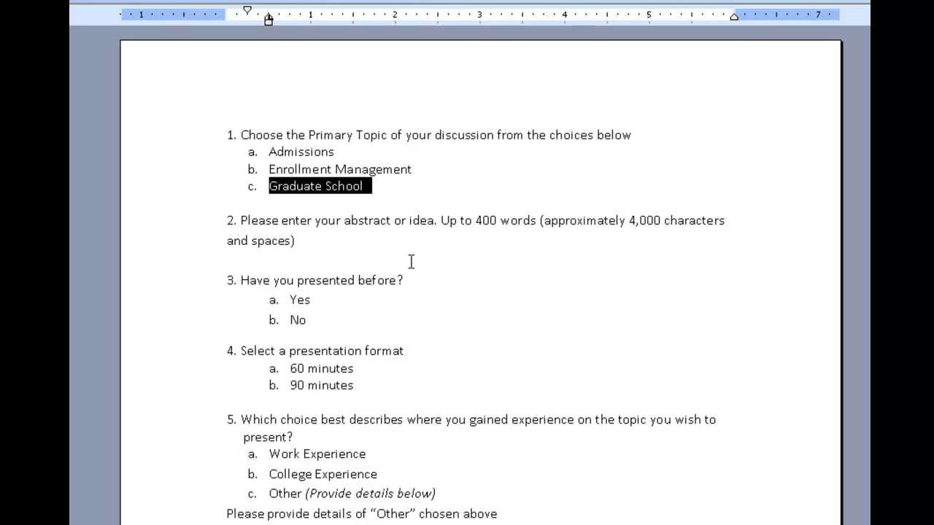
key("alt+Tab")
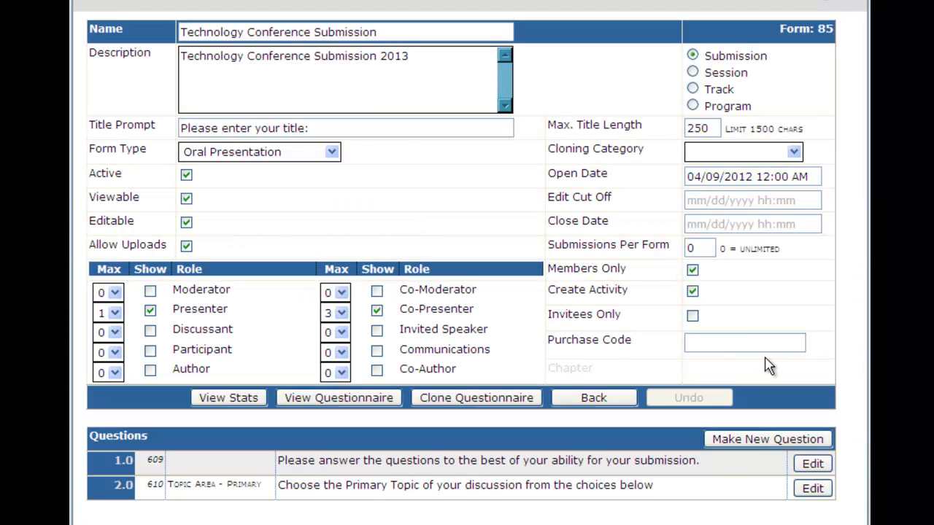
left_click(758, 442)
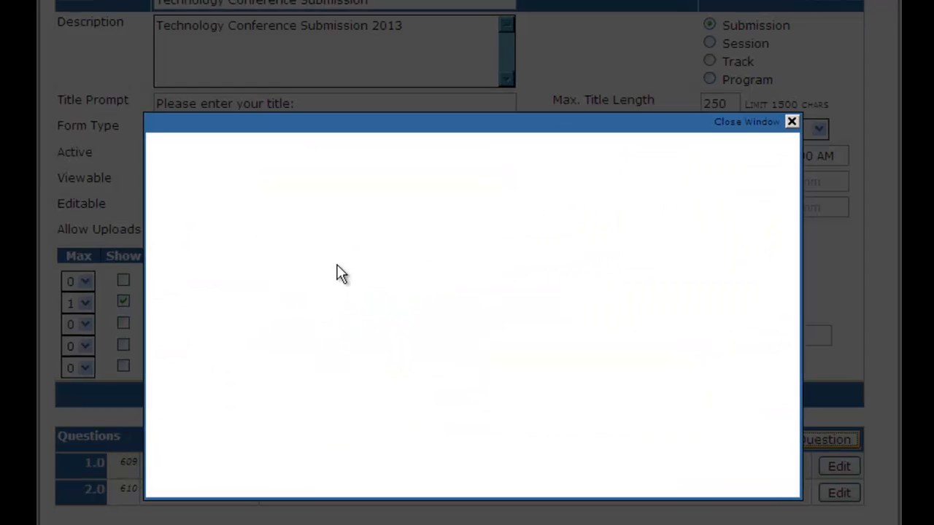
key("alt+Tab")
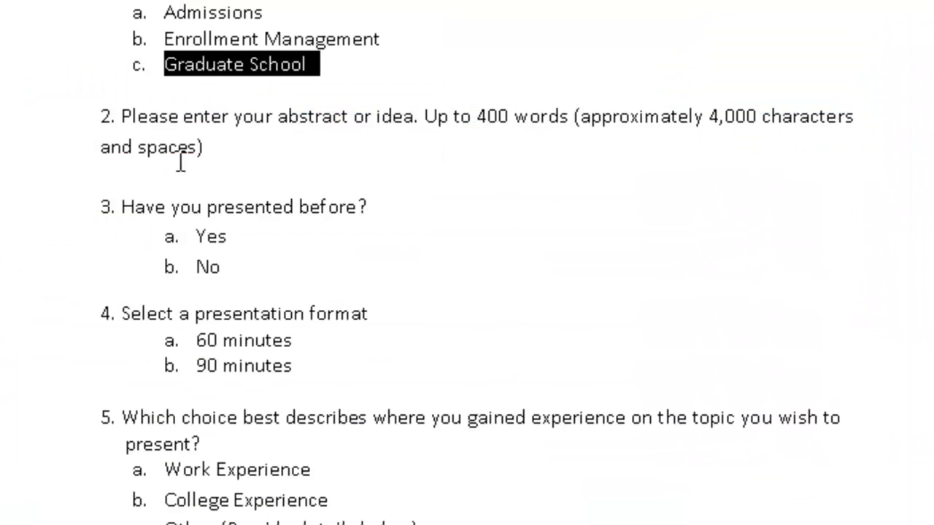
left_click_drag(120, 117, 215, 138)
key("ctrl+c")
left_click(216, 139)
key("alt+Tab")
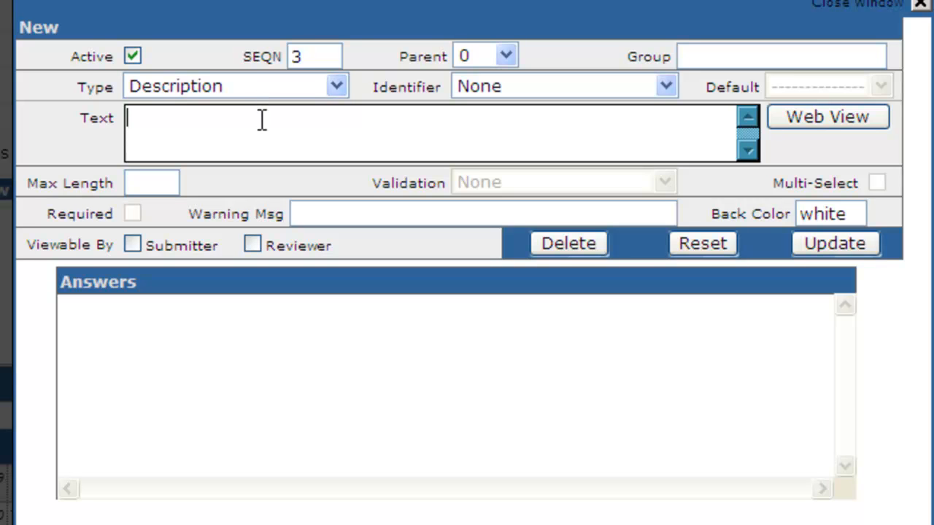
key("ctrl+v")
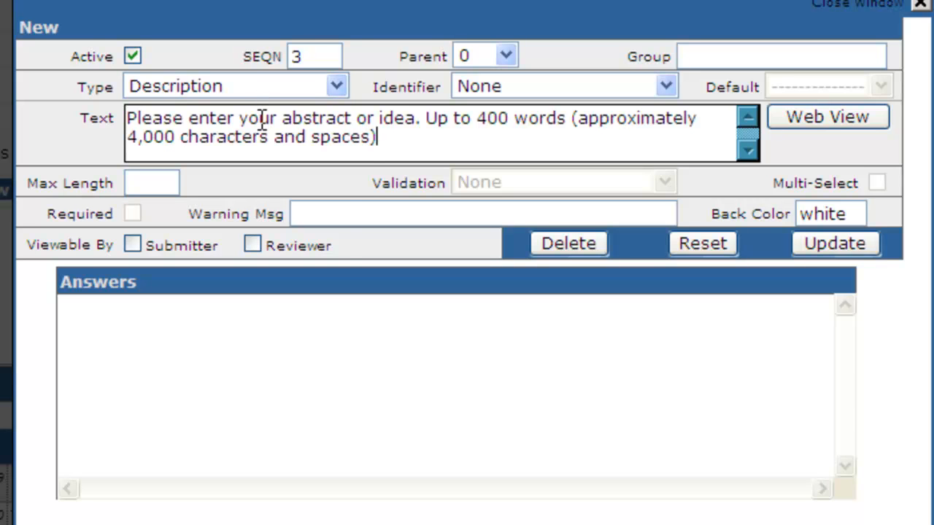
Set the abstract question's type to Open Text and its identifier to Brochure Description
left_click(336, 86)
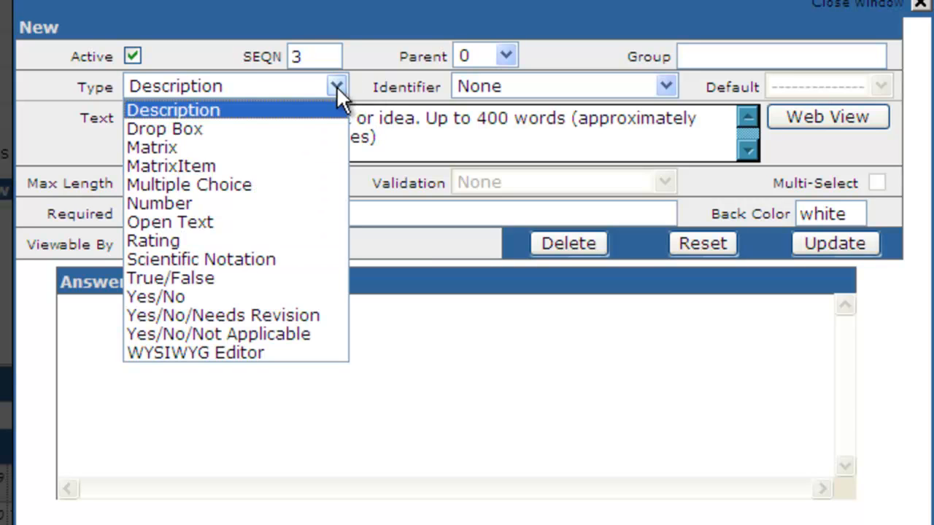
left_click(193, 218)
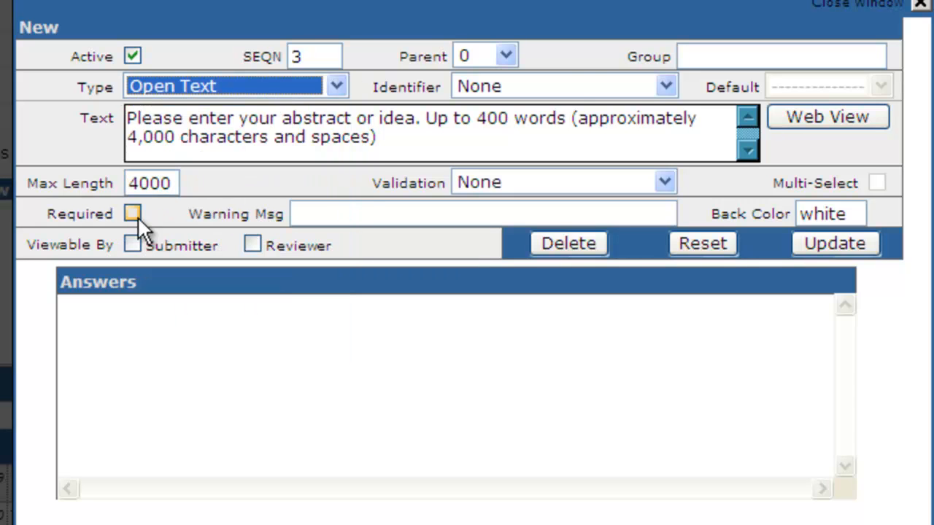
left_click(666, 87)
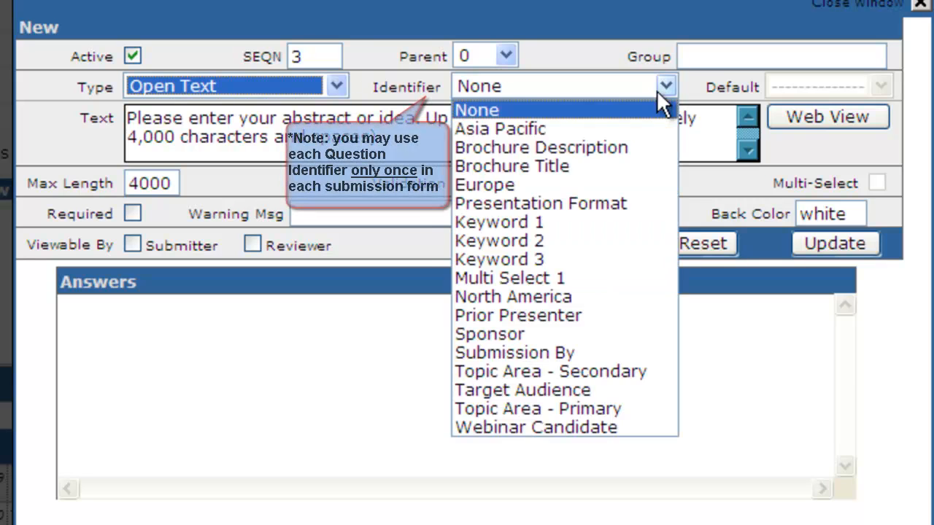
left_click(544, 146)
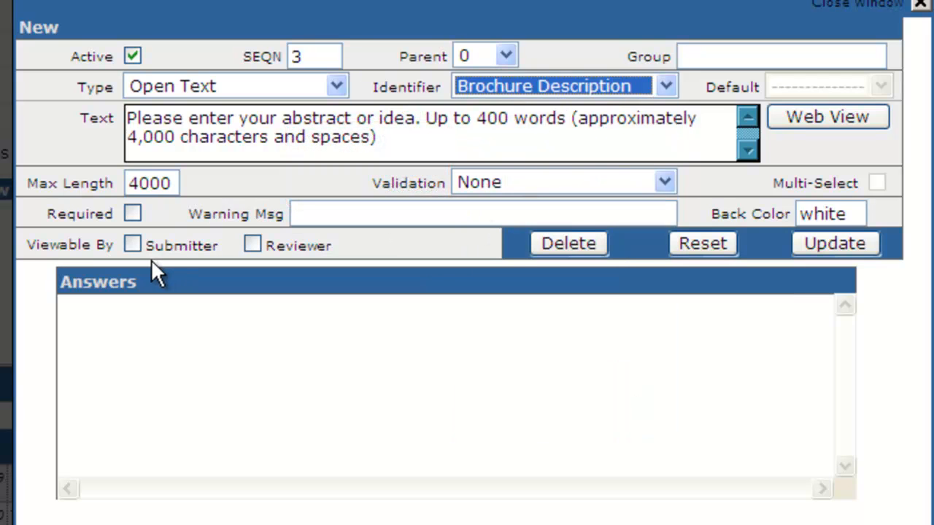
Make the abstract question viewable by both Submitter and Reviewer, and save it with its default maximum length
left_click(133, 246)
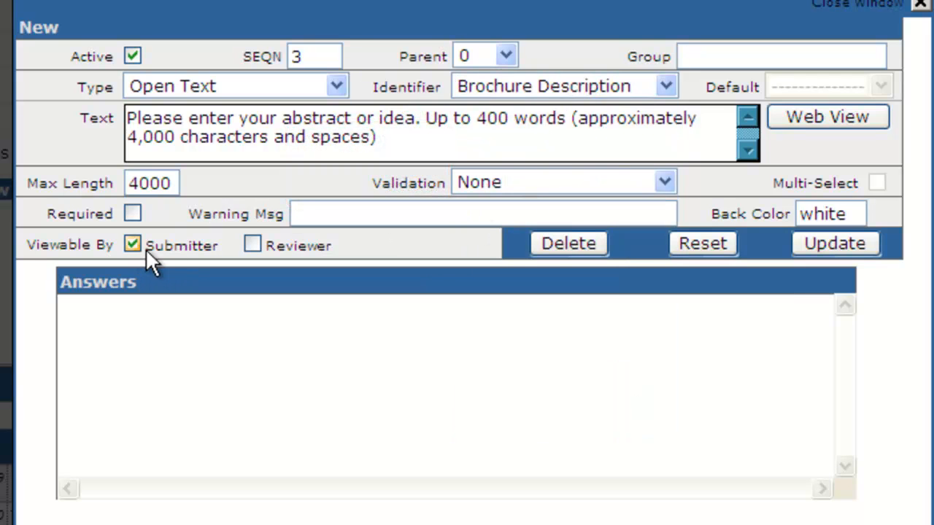
left_click(252, 245)
left_click_drag(149, 183, 119, 183)
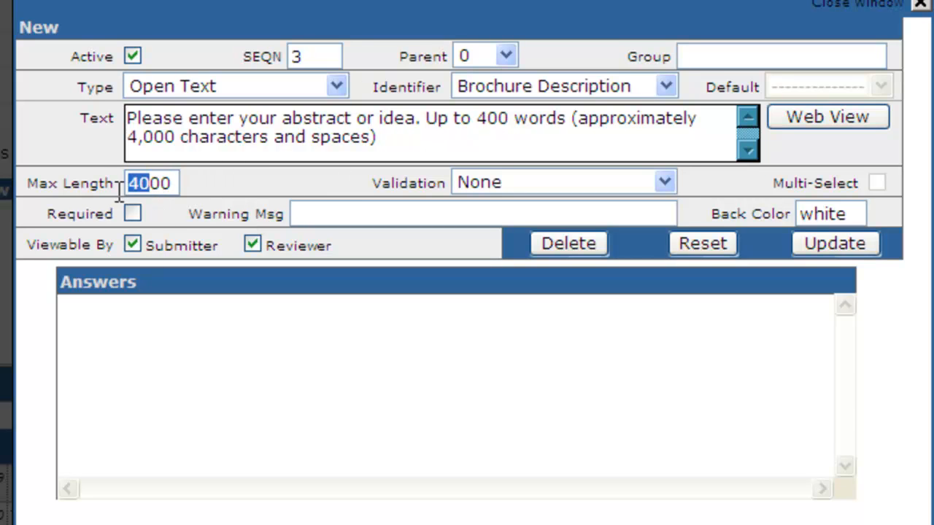
left_click(183, 194)
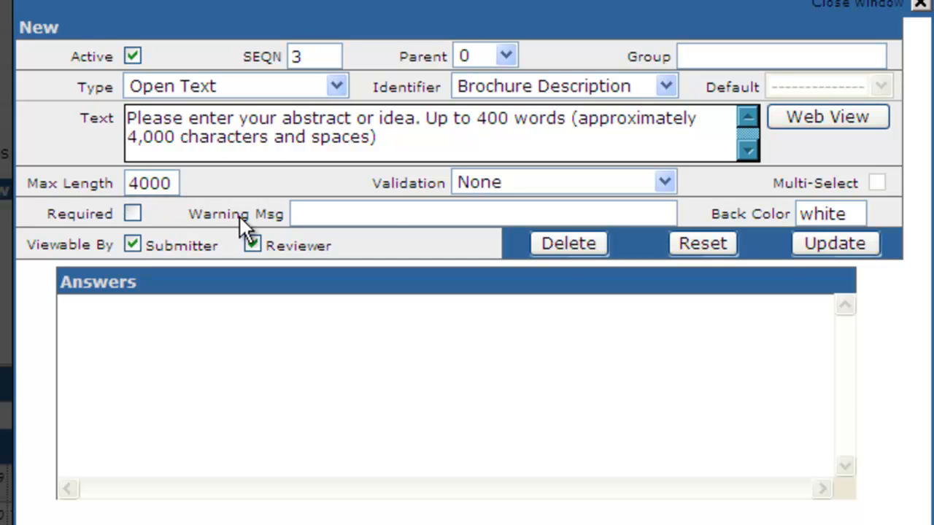
left_click(818, 243)
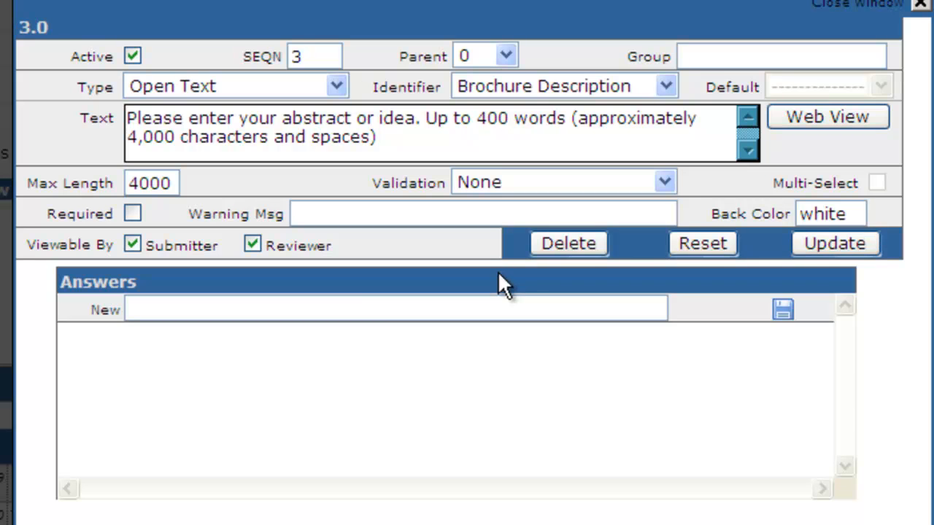
Add the answer values 100 and 8, in that order, to the abstract question and close it
left_click(367, 306)
type("100")
key("Return")
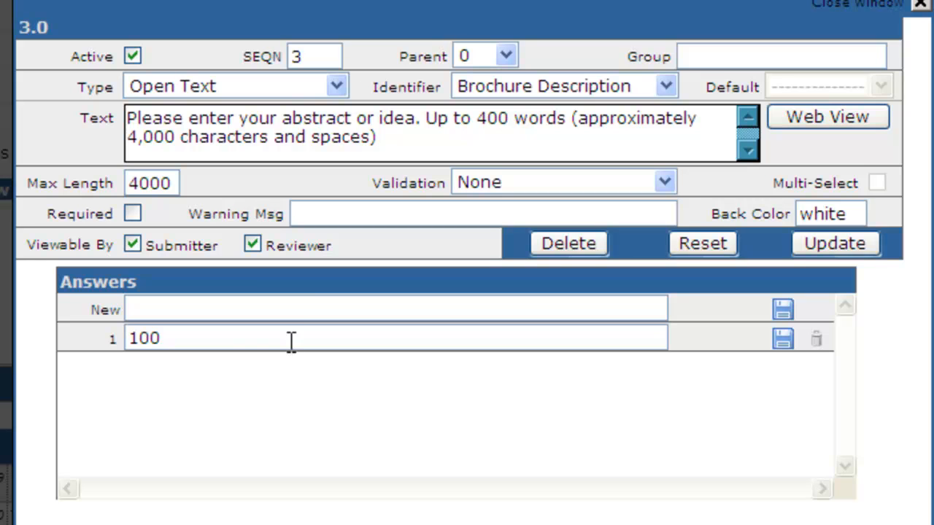
left_click(291, 309)
type("8")
key("Return")
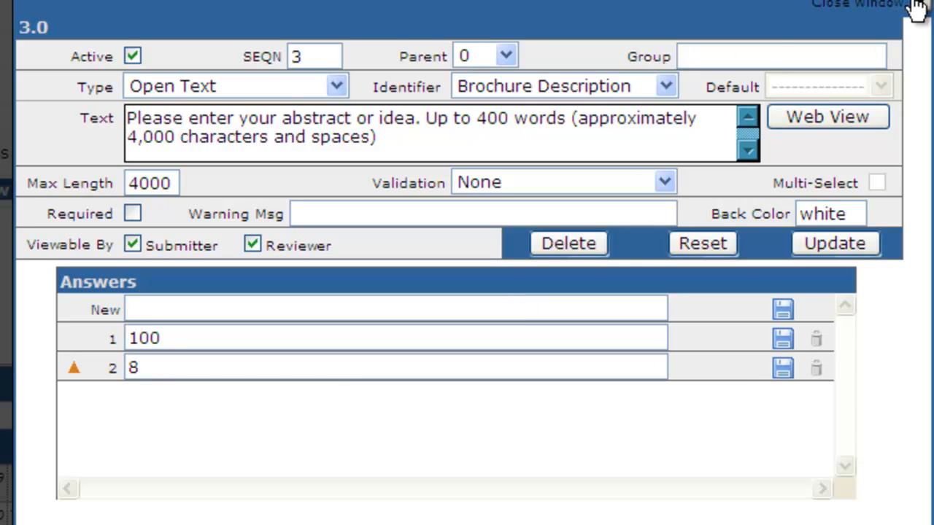
left_click(921, 4)
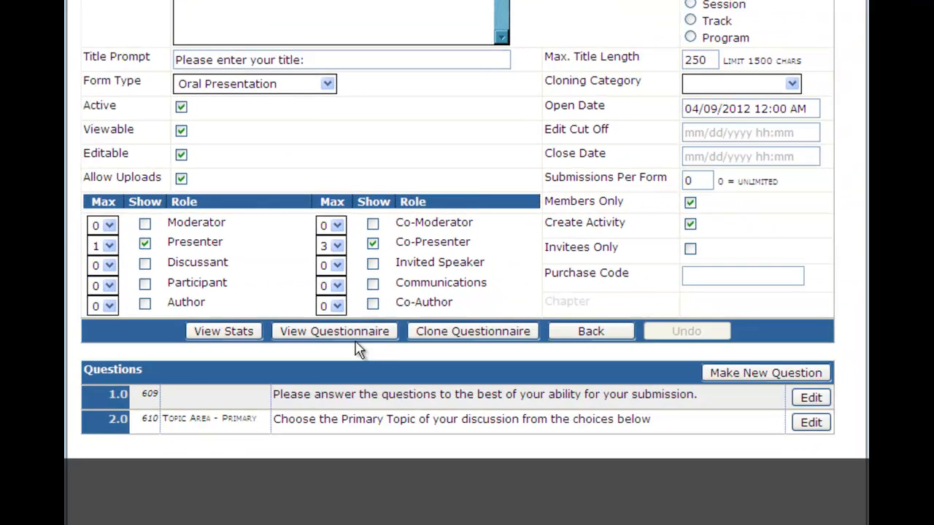
Preview the questionnaire and examine its introductory text, the required marking and the two questions
left_click(376, 313)
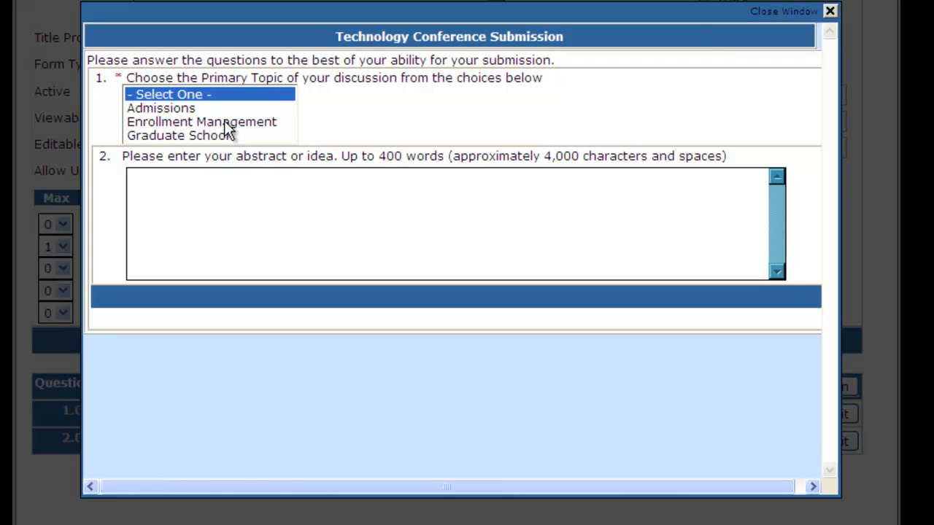
left_click_drag(226, 66, 205, 65)
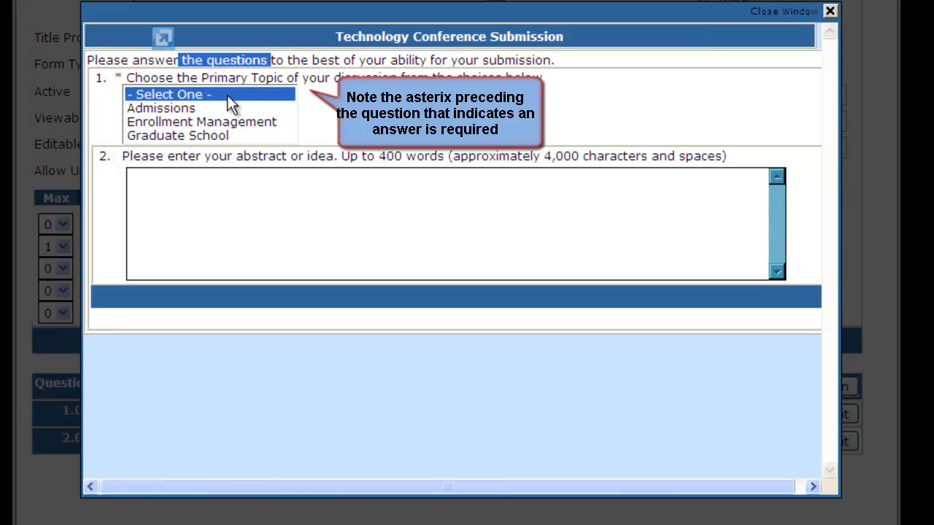
Examine the primary topic question and its answer choices in the questionnaire preview, and close the preview
left_click_drag(127, 77, 462, 114)
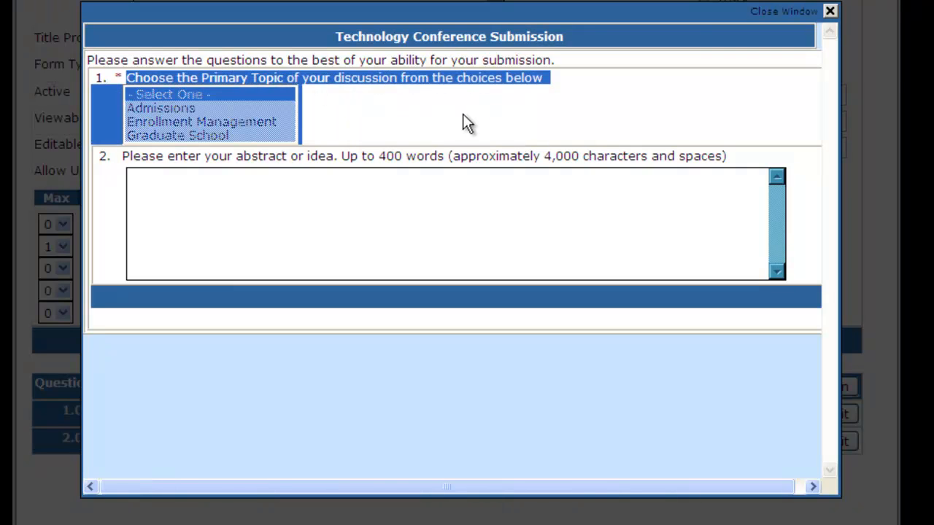
left_click(323, 144)
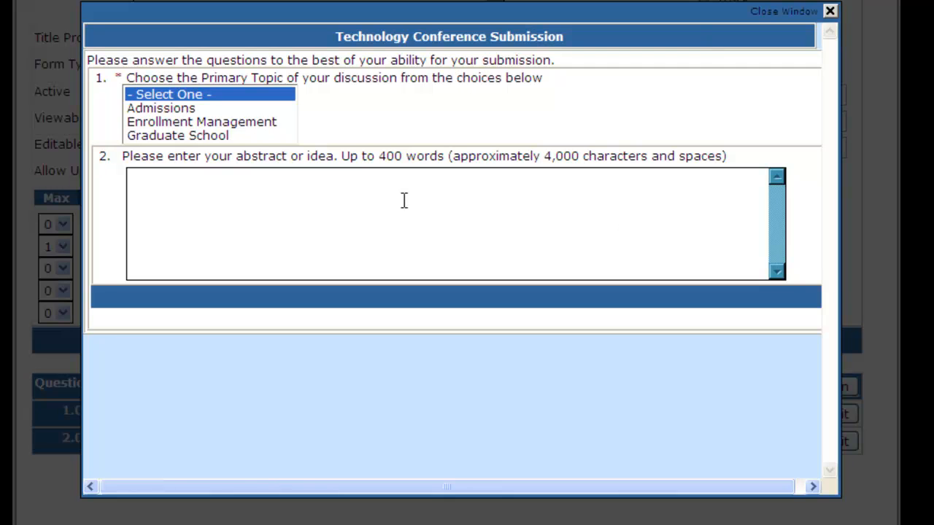
left_click(829, 11)
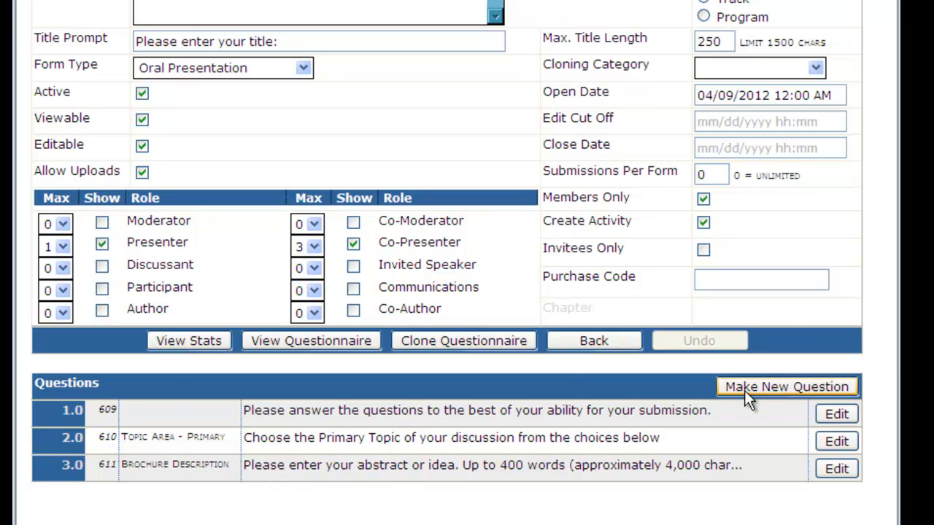
Copy "Have you presented before?" from the Word document into the text of a new question in the submission form
key("alt+Tab")
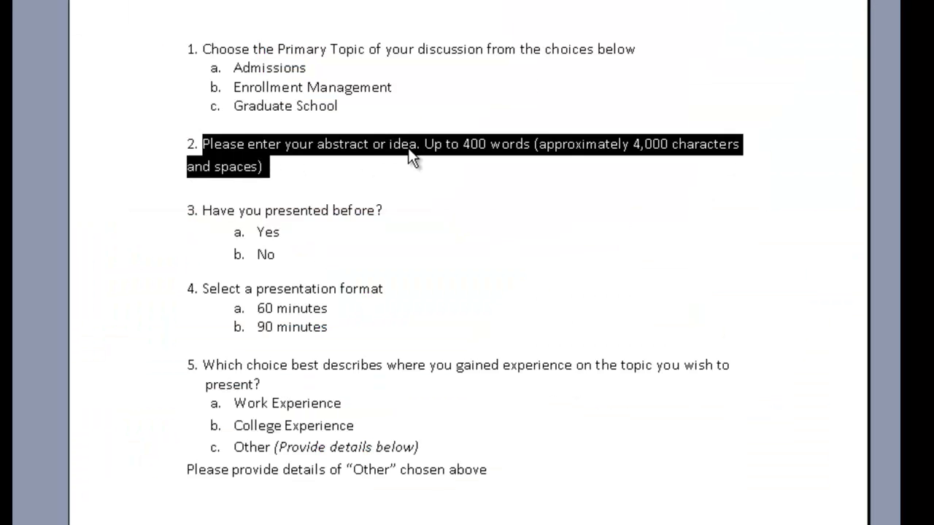
left_click(325, 192)
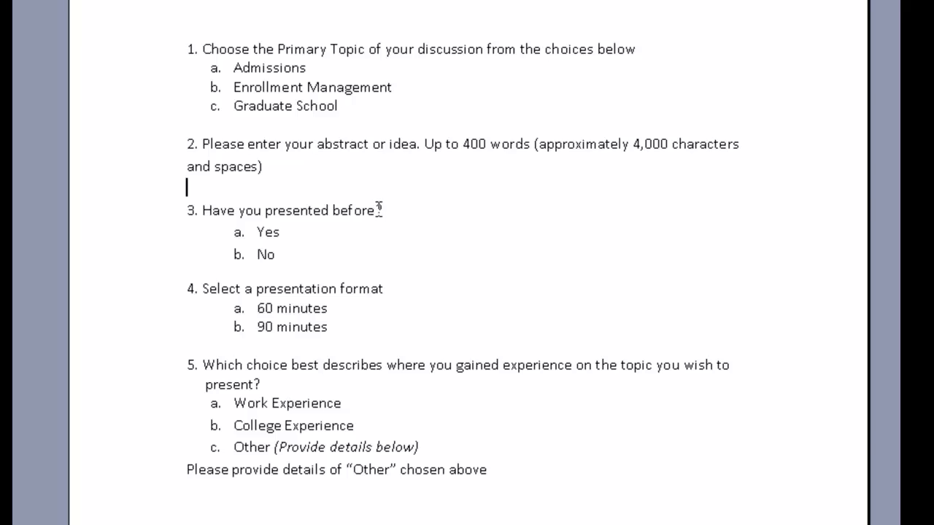
left_click_drag(380, 210, 209, 207)
key("ctrl+c")
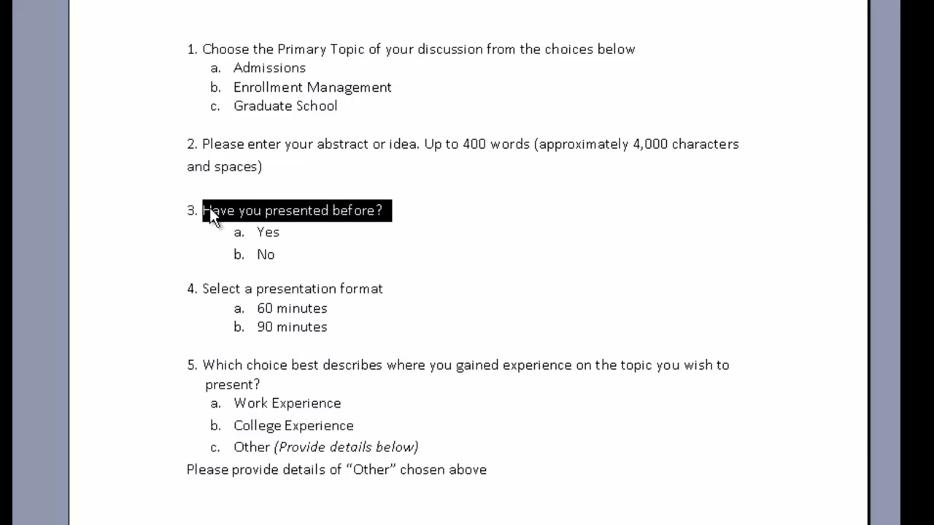
key("alt+Tab")
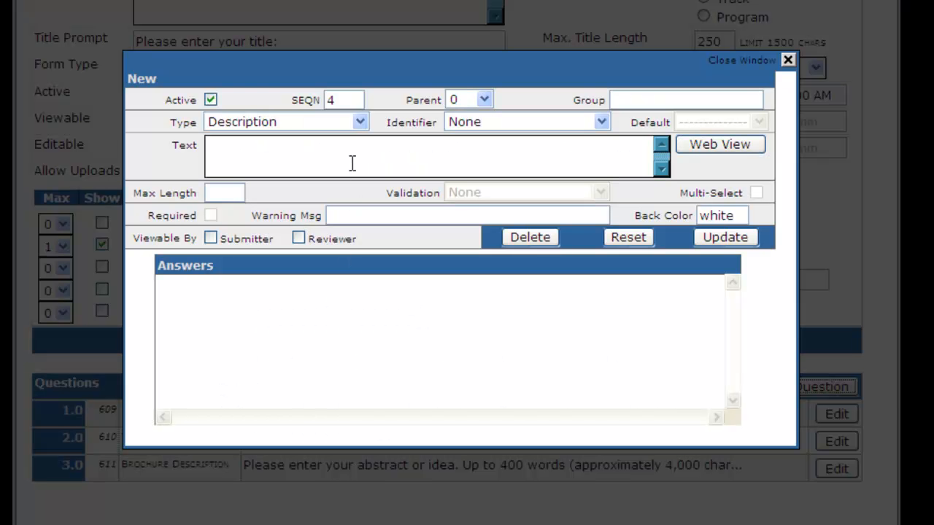
left_click(353, 162)
key("ctrl+v")
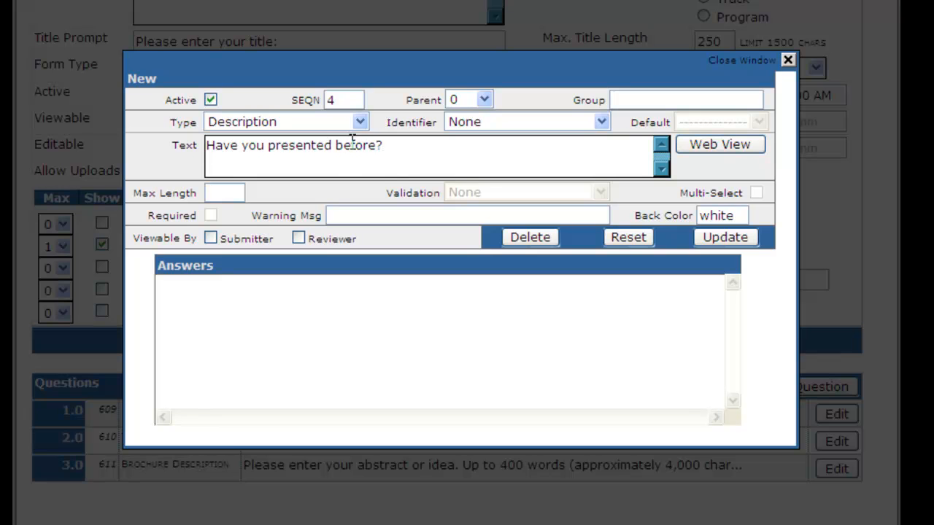
Set the "Have you presented before?" question's type to Yes/No, make it viewable by Submitter and Reviewer, and save it
left_click(356, 124)
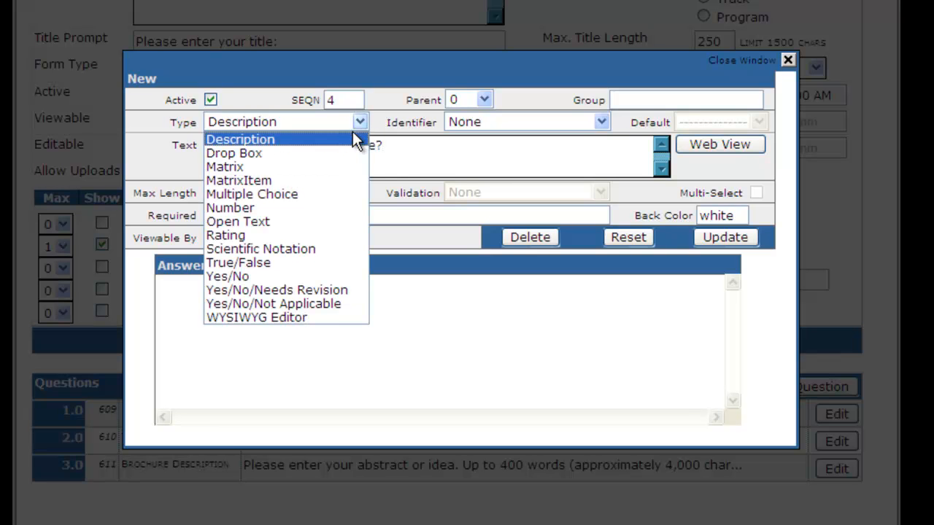
left_click(242, 274)
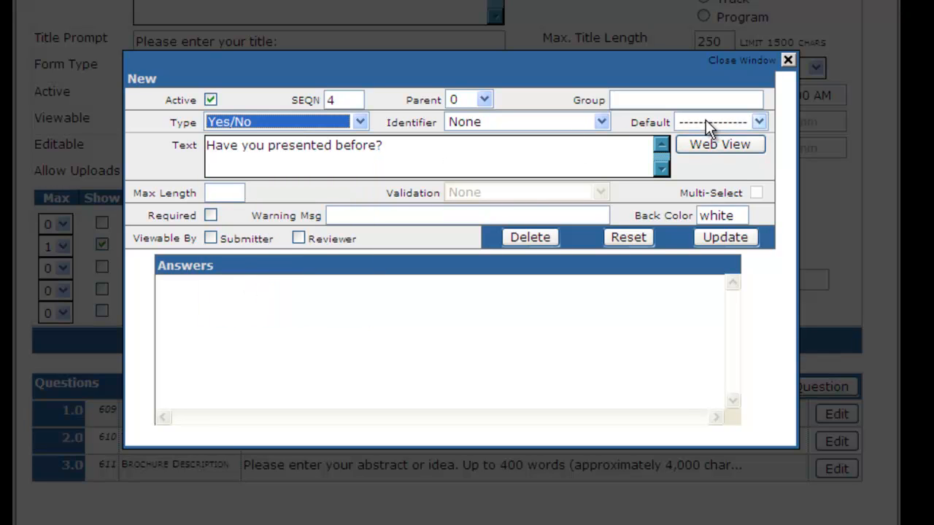
left_click(213, 243)
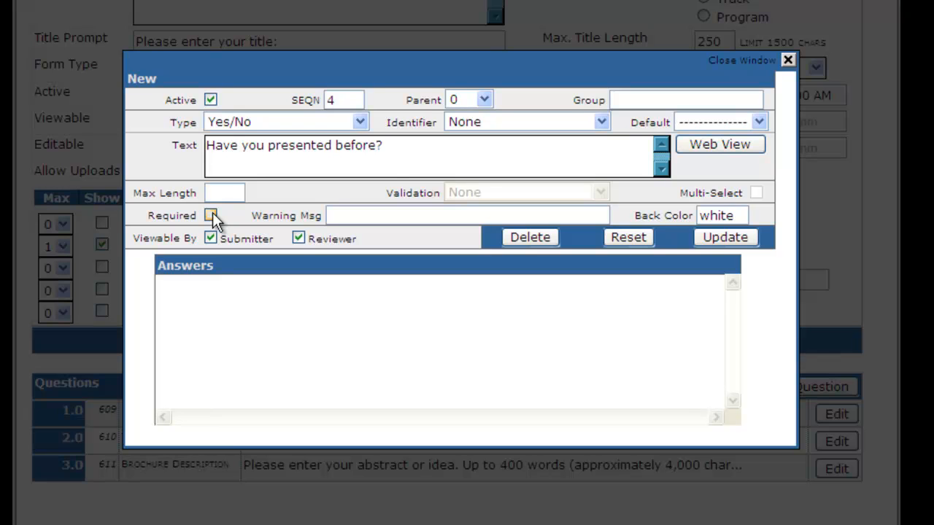
left_click(702, 240)
Create a Multiple Choice question with the text "Select a presentation format" copied from the Word document, viewable by Submitter and Reviewer
key("alt+Tab")
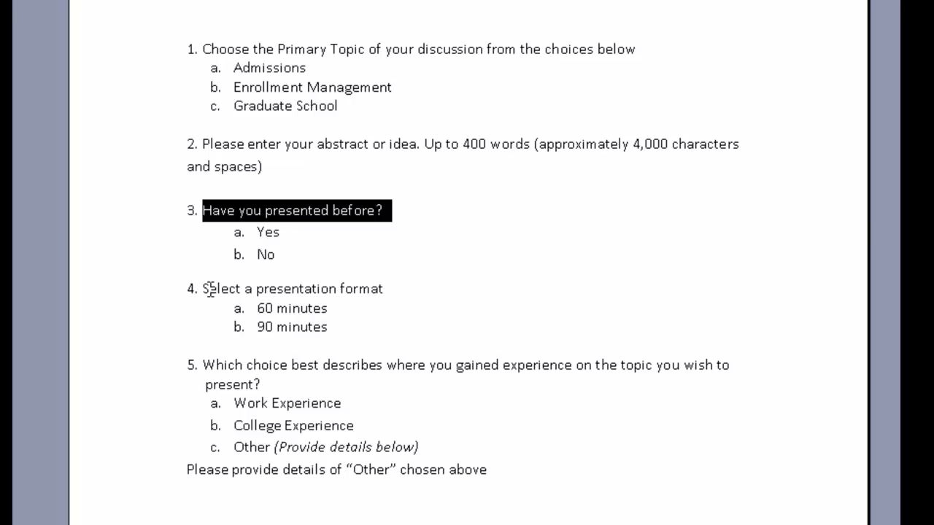
left_click_drag(202, 288, 348, 290)
key("ctrl+c")
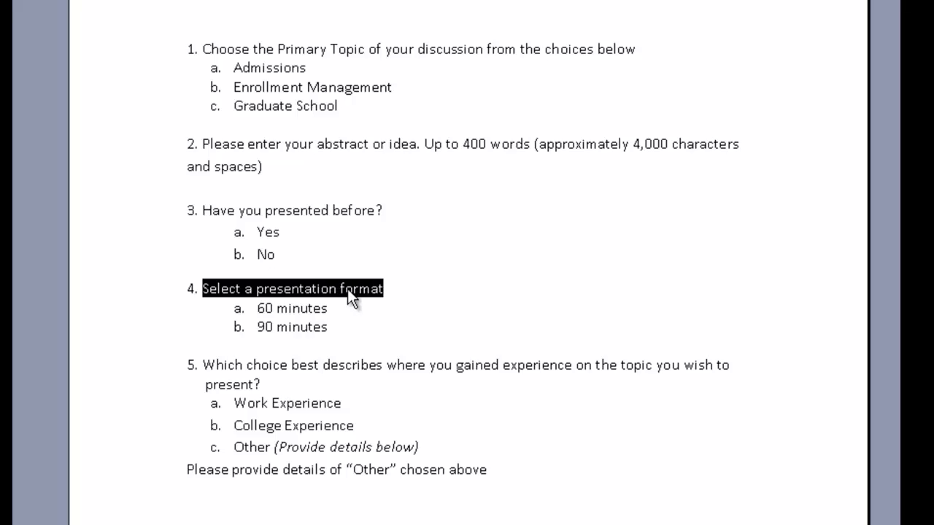
key("alt+Tab")
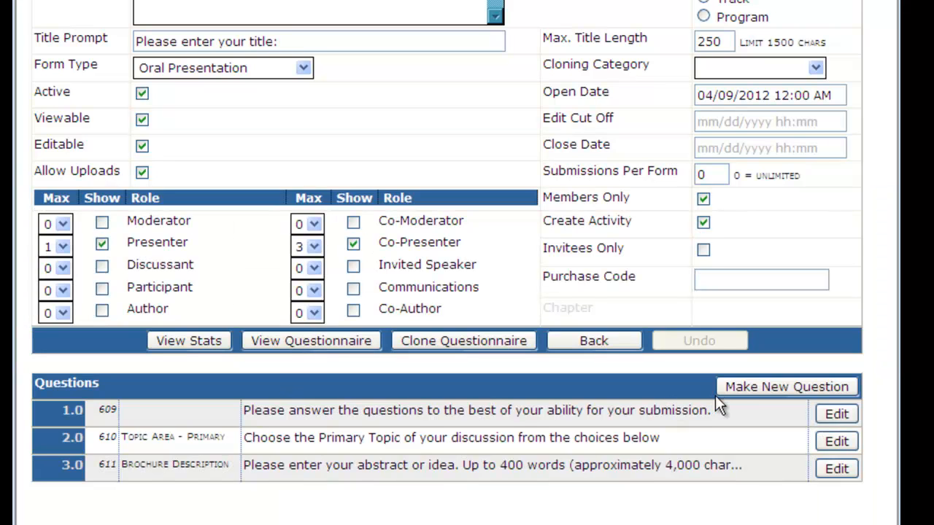
left_click(737, 391)
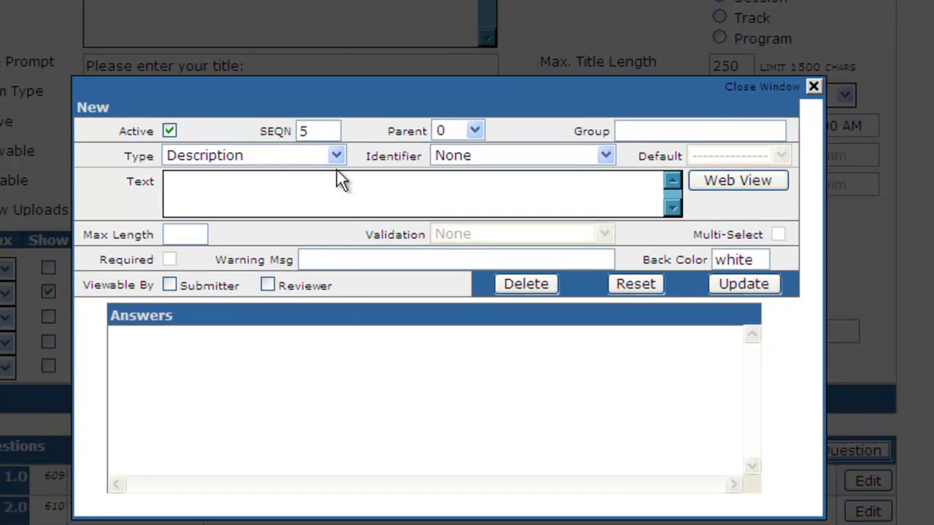
left_click(337, 158)
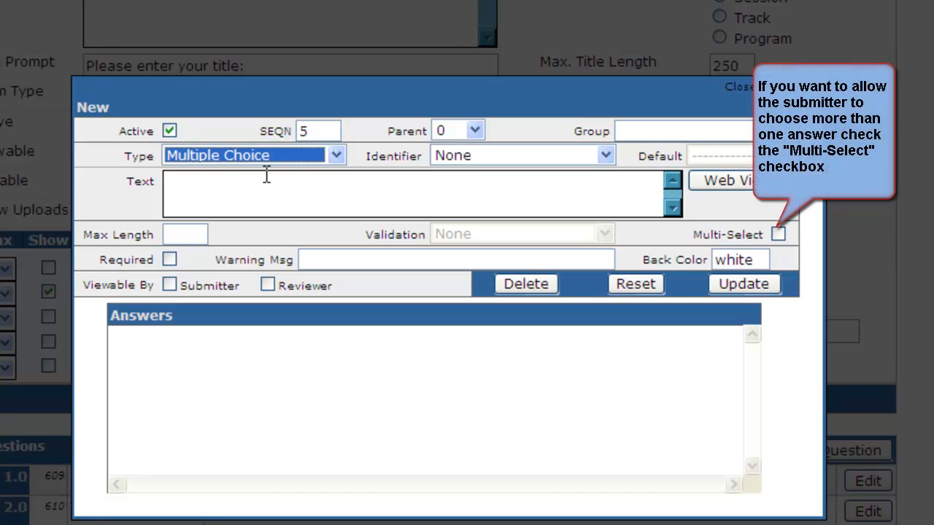
left_click(264, 181)
key("ctrl+v")
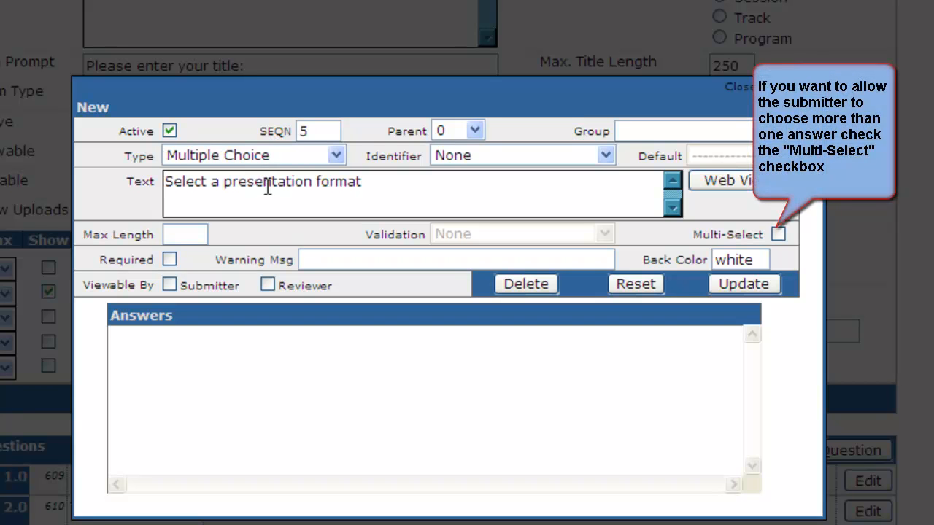
left_click(170, 283)
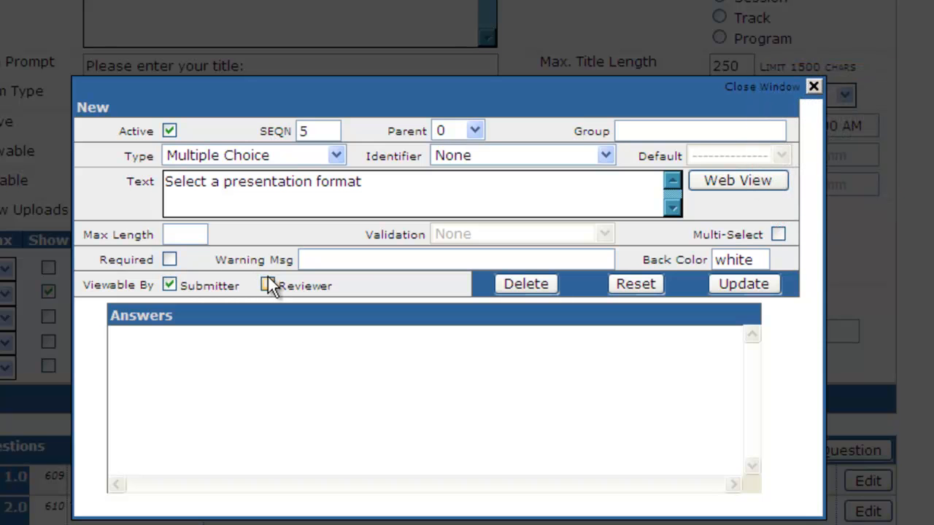
left_click(266, 283)
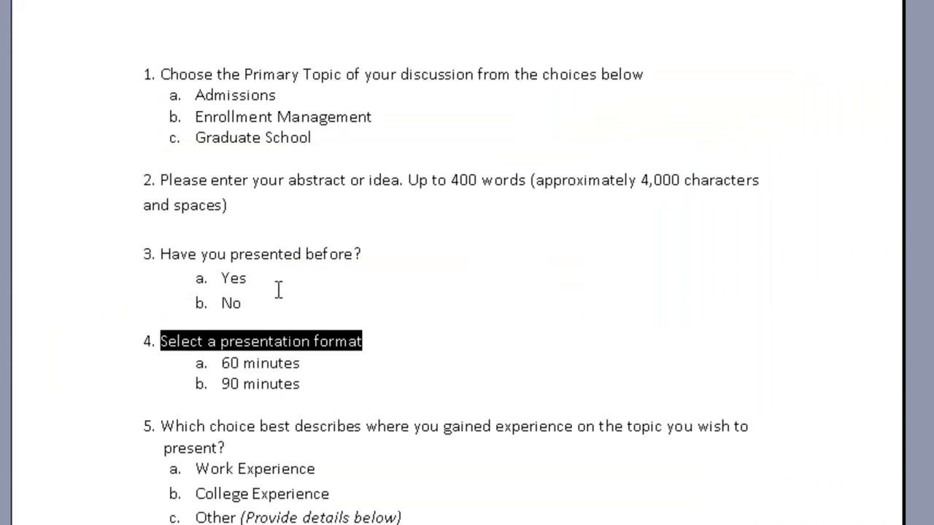
Save the presentation format question and add "60 minutes" from the Word document as its first answer, without the list lettering
left_click_drag(222, 363, 294, 358)
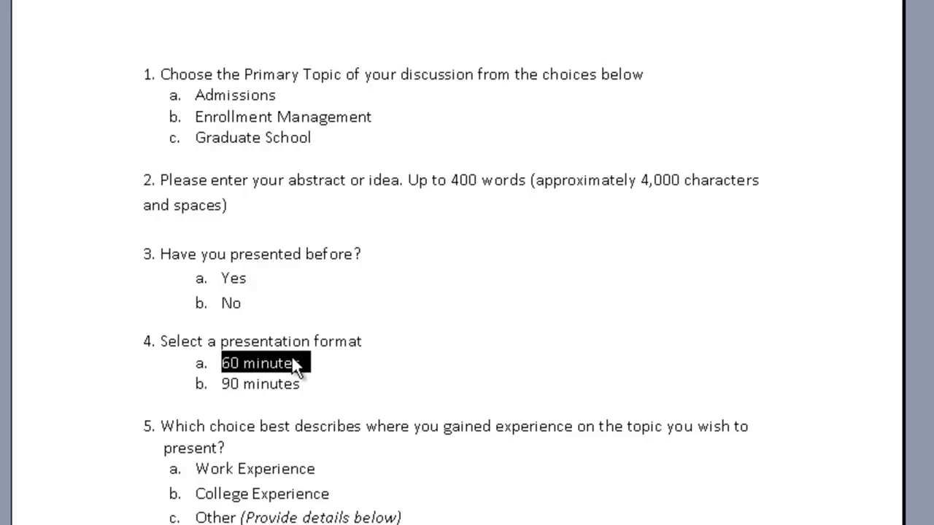
key("alt+Tab")
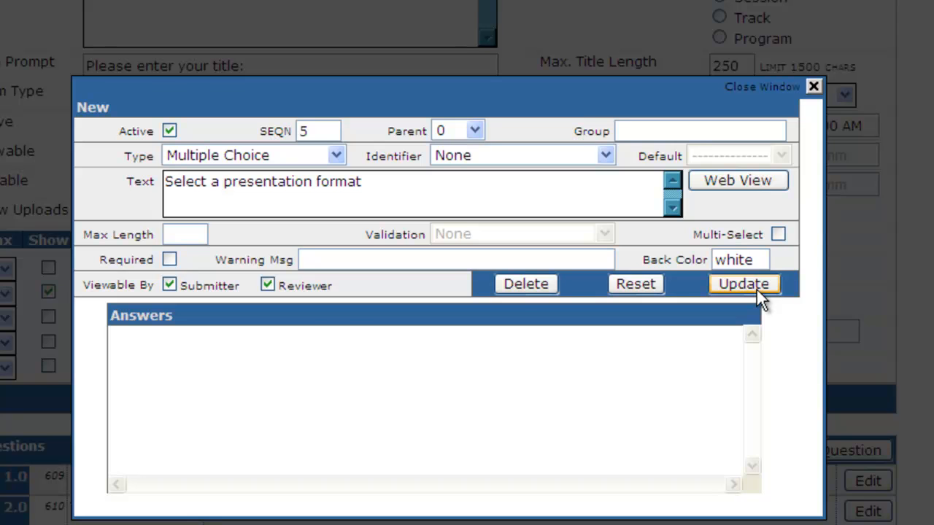
left_click(252, 333)
type("a.\t60 minutes")
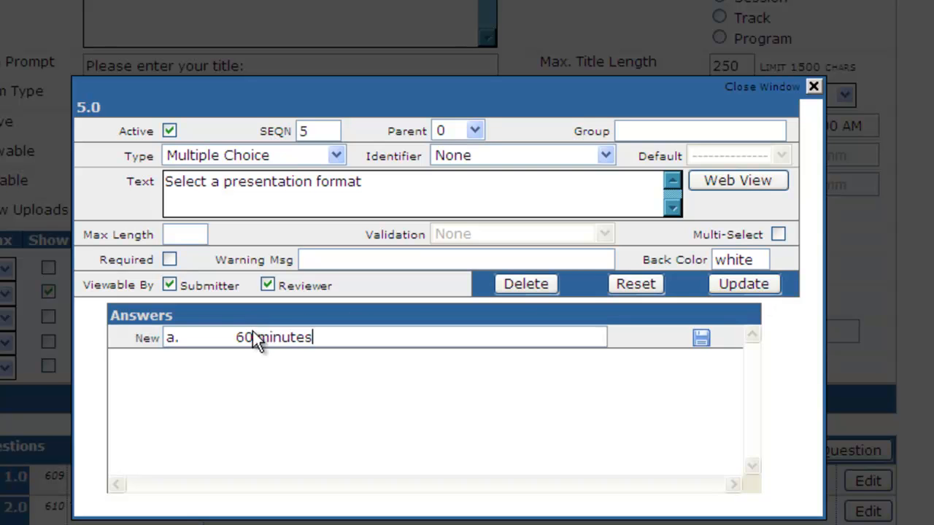
key("Home")
key("Delete")
key("Delete")
key("Delete")
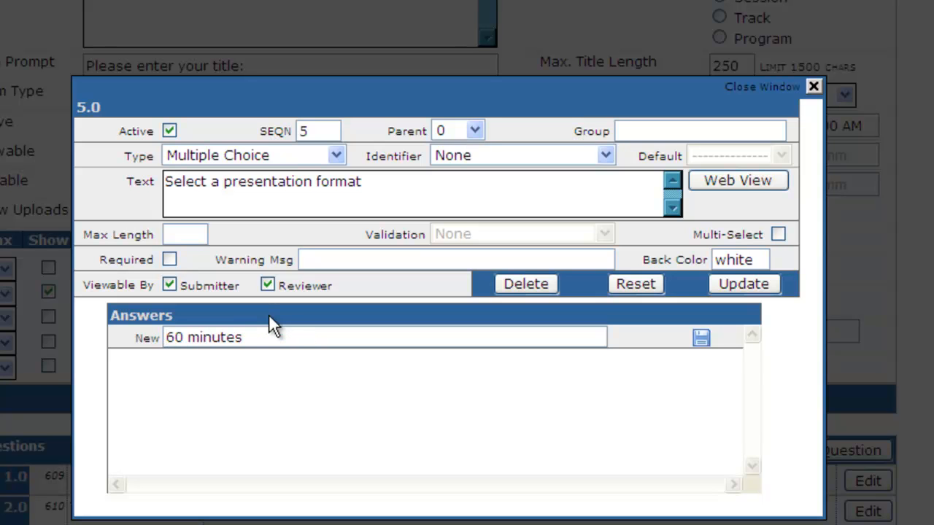
key("Return")
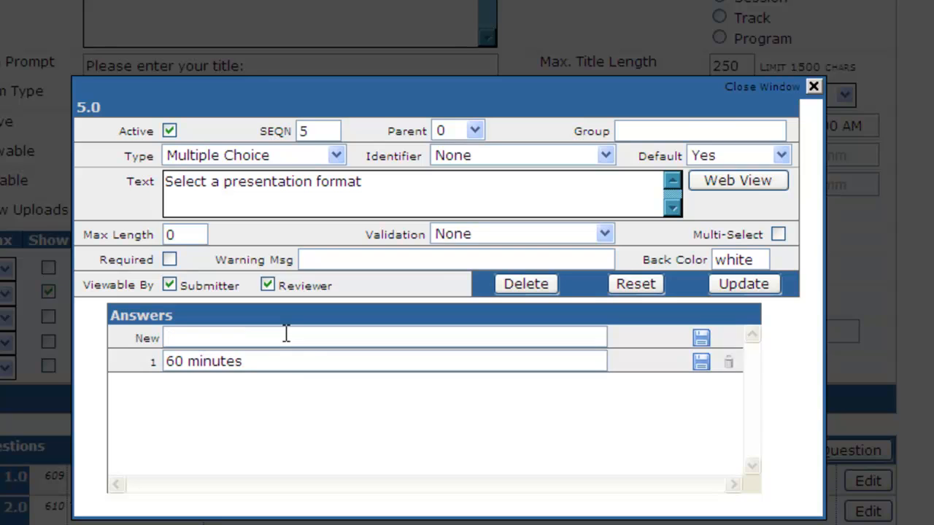
Copy the "90 minutes" choice of the presentation format question from the Word document and return to the form
key("alt+Tab")
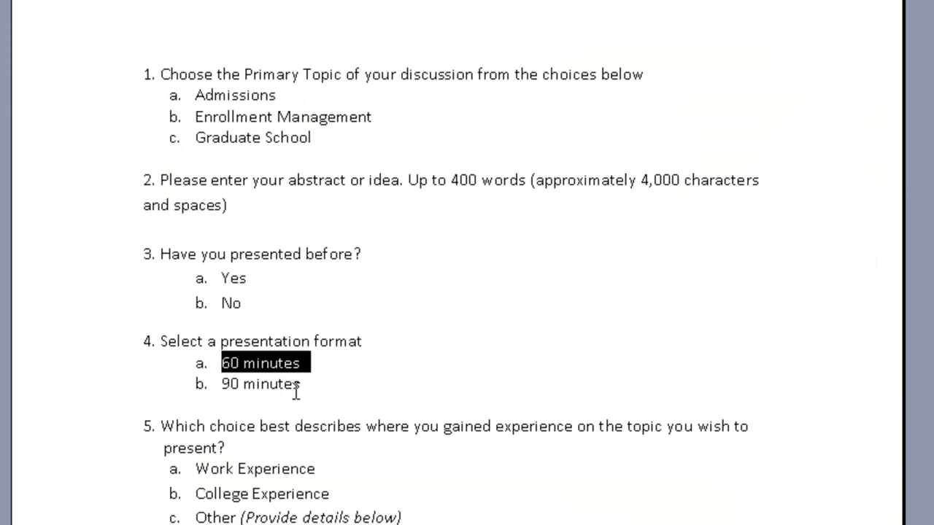
left_click_drag(304, 383, 249, 398)
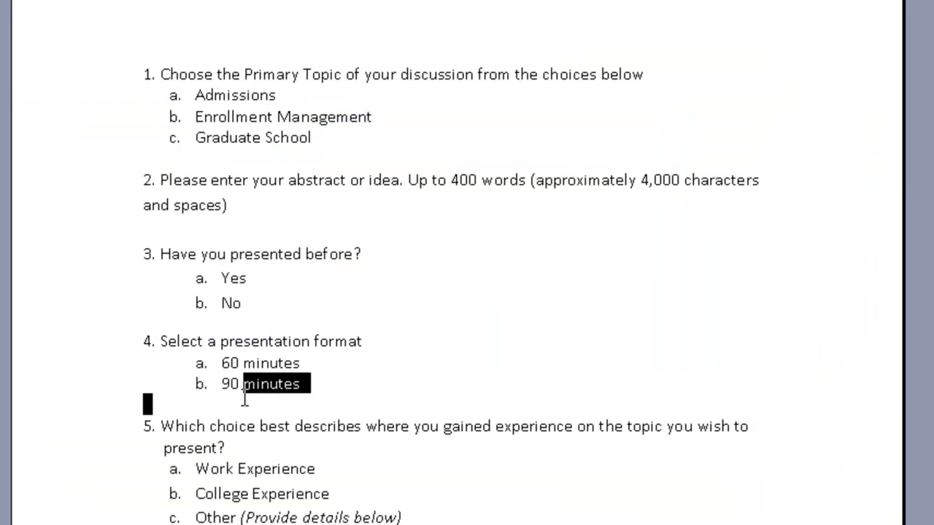
double_click(219, 389)
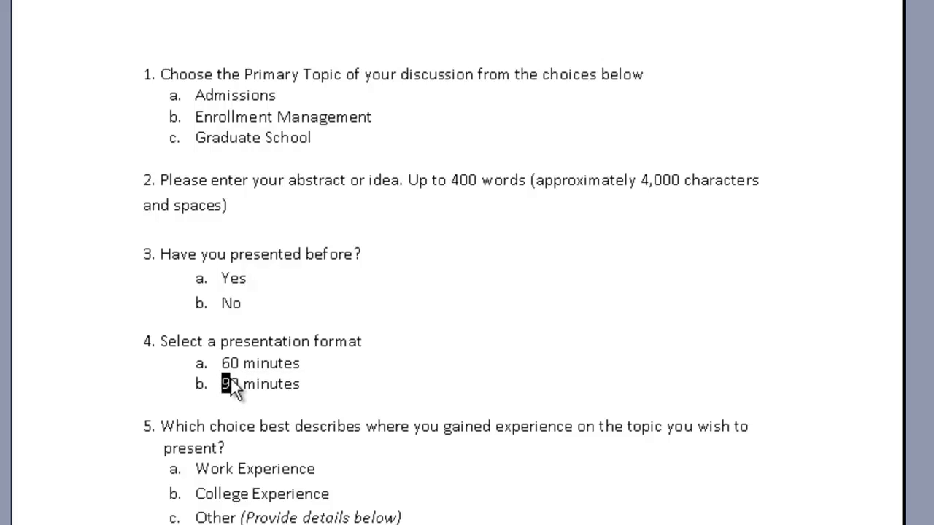
left_click(225, 383)
left_click_drag(221, 384, 277, 378)
key("alt+Tab")
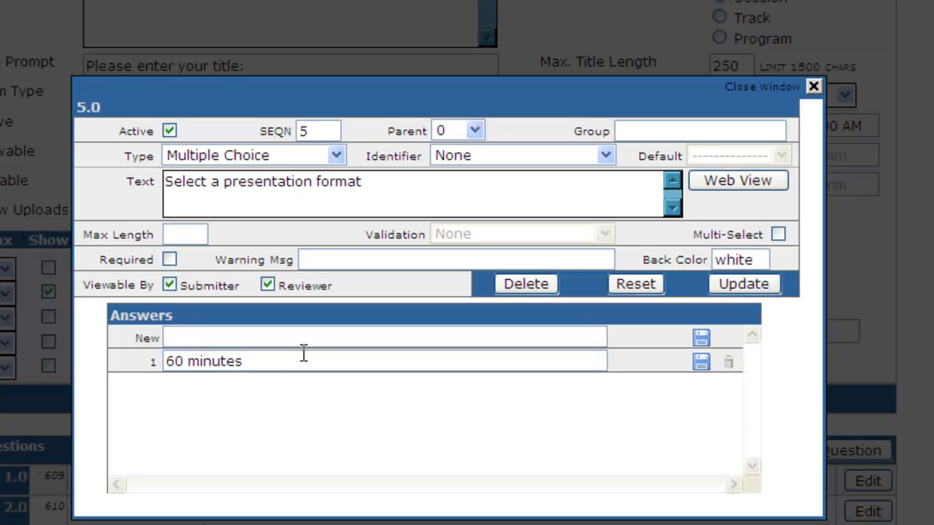
Add "90 minutes" as the second answer of the presentation format question, without the list lettering, and close the question
left_click(298, 340)
type("b.\t90 minutes")
key("Home")
key("Delete")
key("Delete")
key("End")
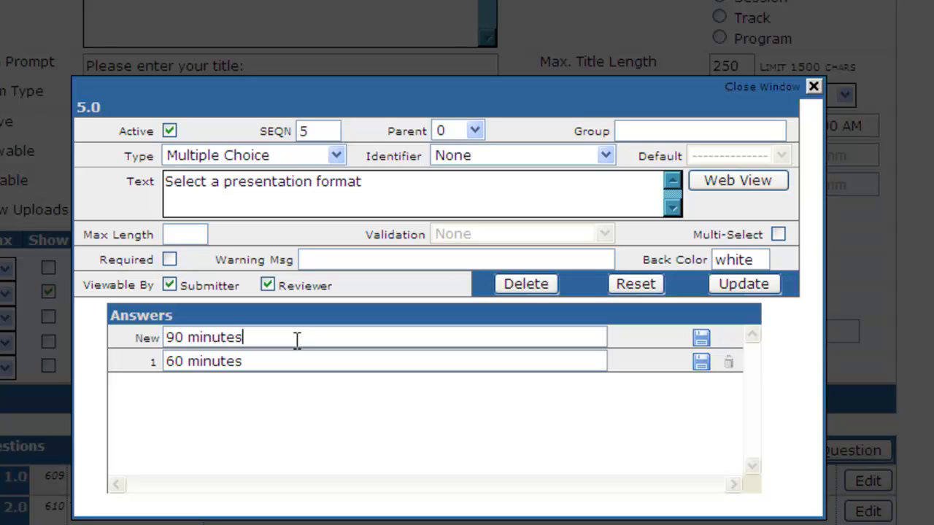
key("Return")
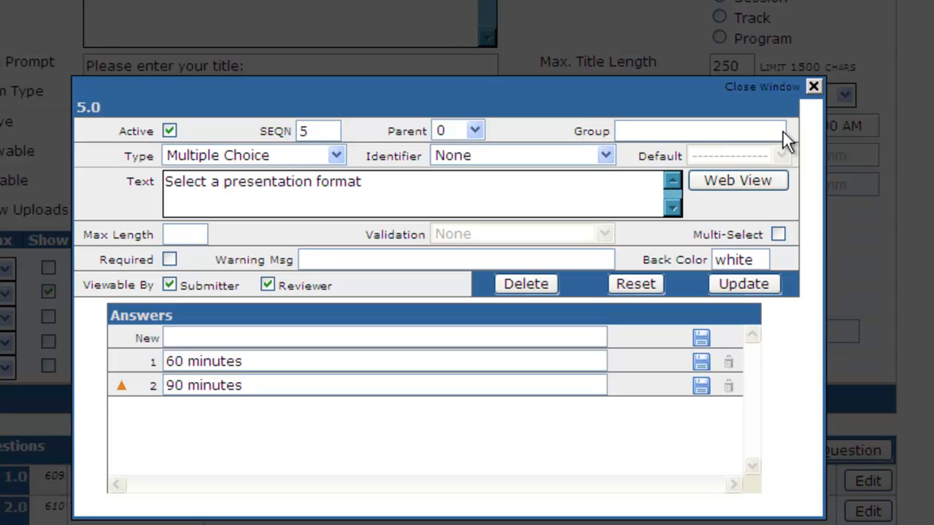
left_click(815, 87)
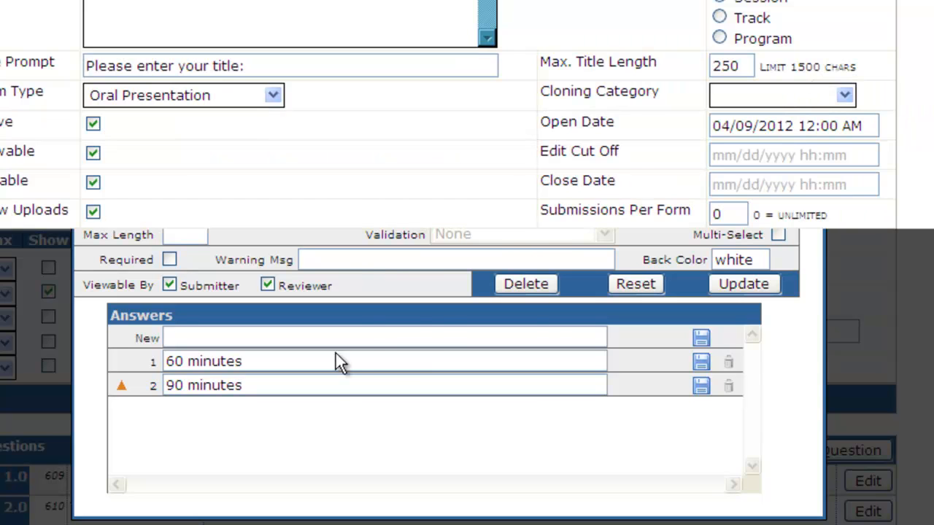
Make the Multiple Choice question about gained experience viewable by Submitter and Reviewer, save it, and switch to the Word document
key("alt+Tab")
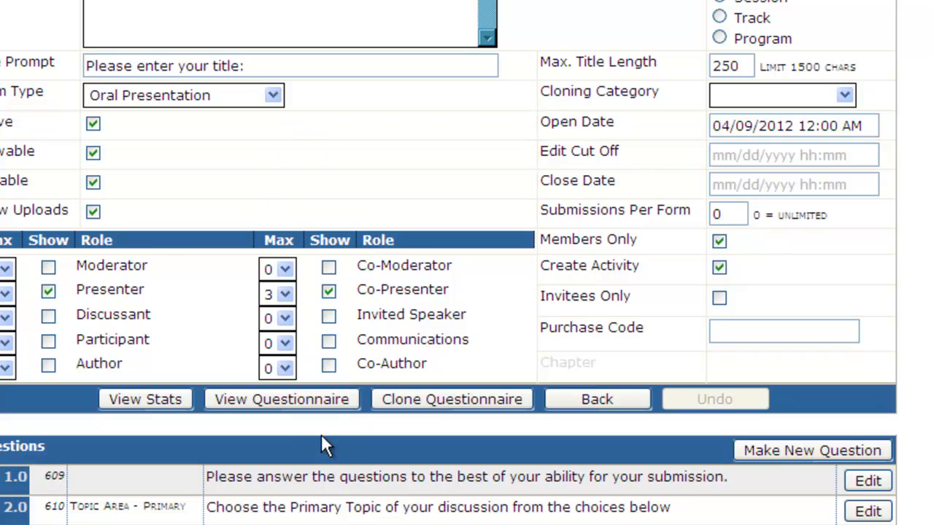
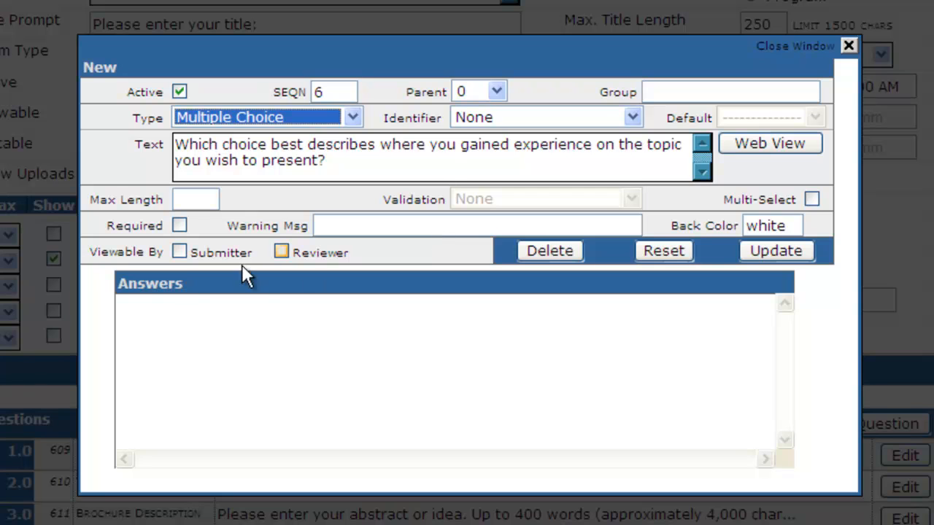
left_click(179, 251)
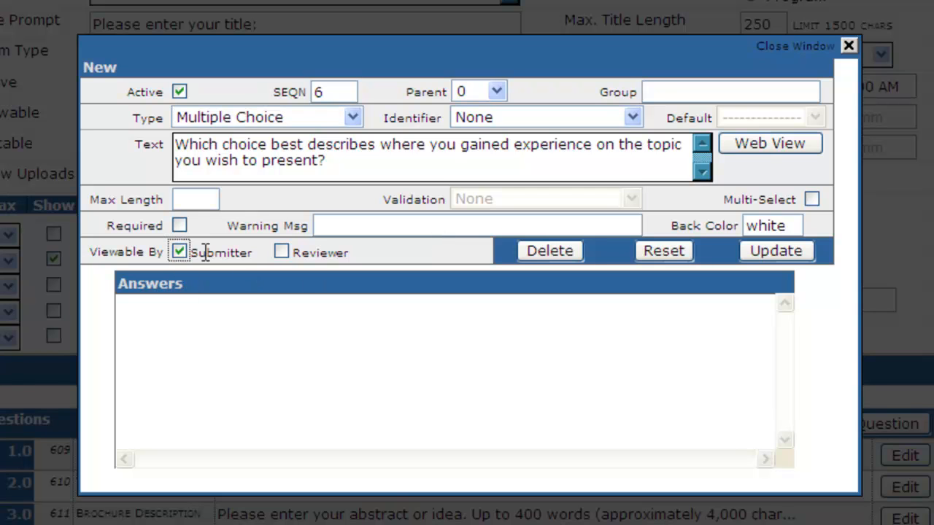
left_click(283, 253)
left_click(747, 252)
key("alt+Tab")
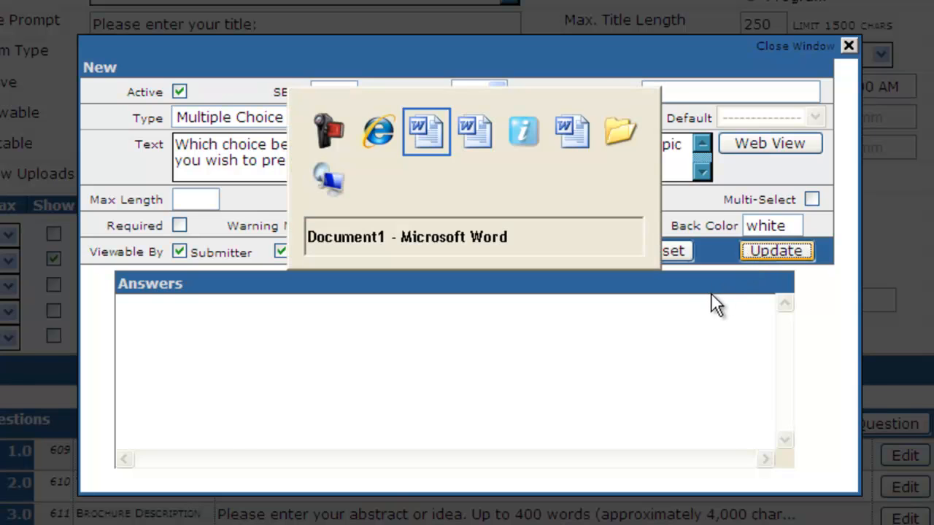
Copy "Work Experience" from the Word document and add it as the gained experience question's first answer, without the list lettering
left_click_drag(331, 443, 218, 447)
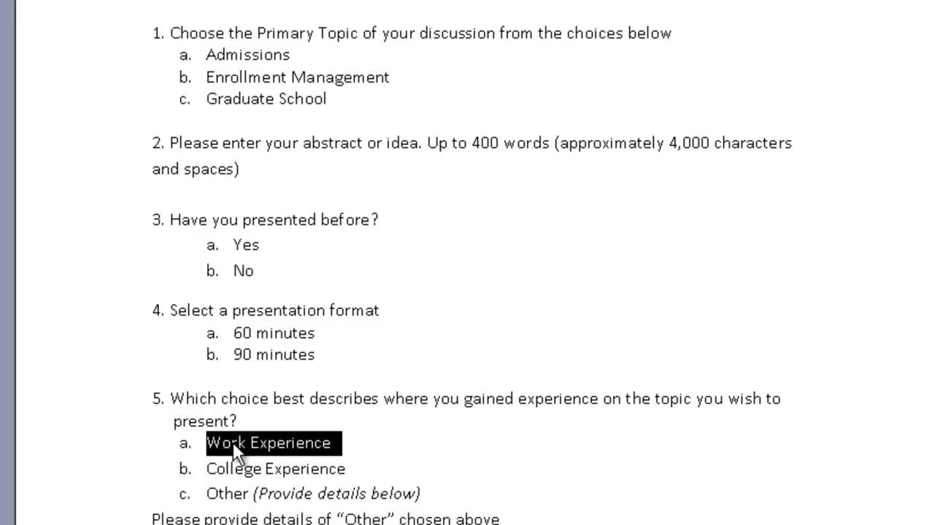
key("alt+Tab")
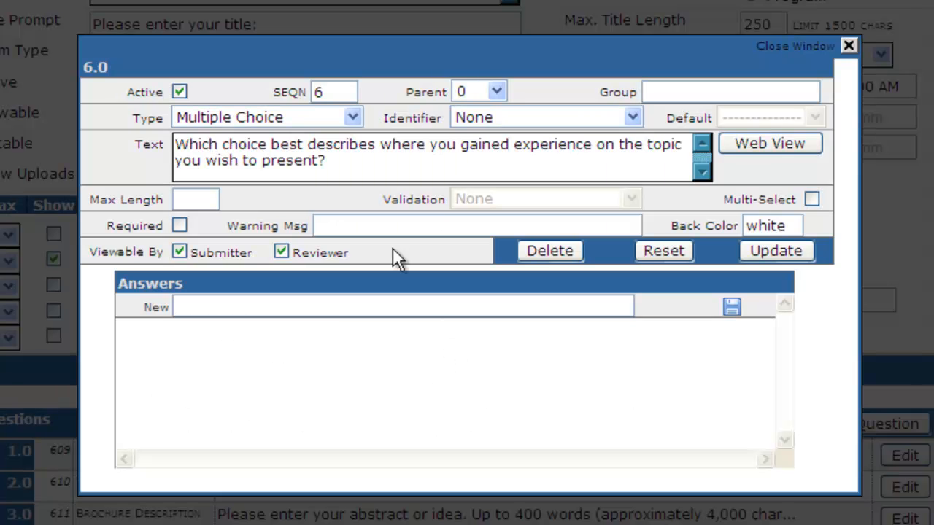
left_click(334, 306)
type("a.\tWork Experience")
key("Home")
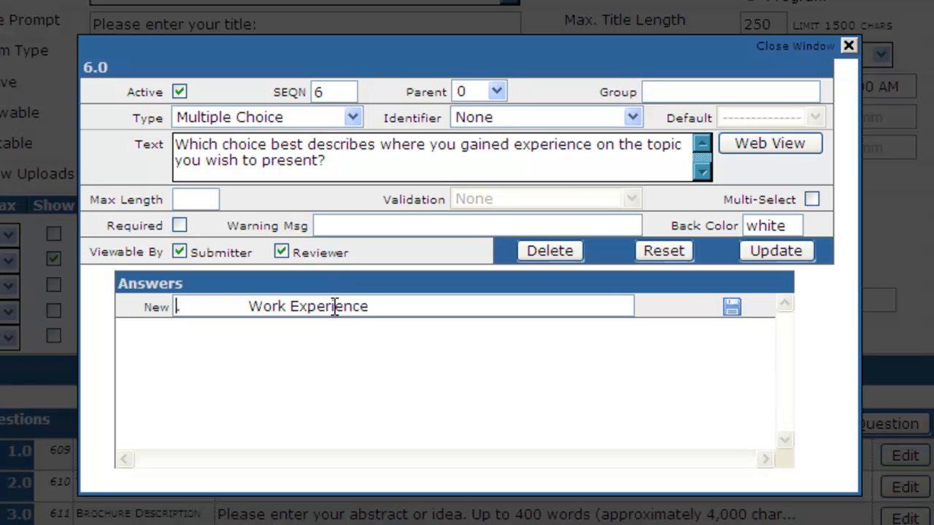
key("Delete")
key("Delete")
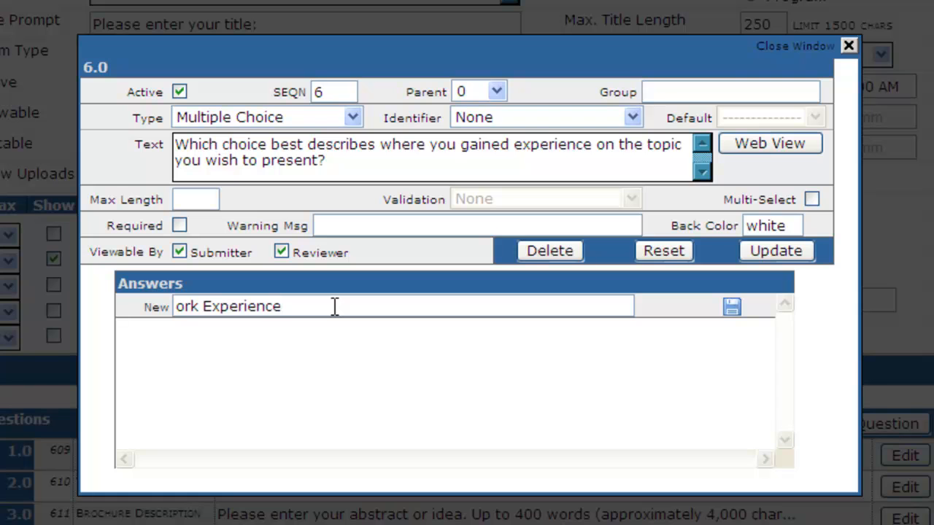
type("W")
key("End")
Copy "College Experience" from the Word document and add it as the question's second answer, without the list lettering
key("alt+Tab")
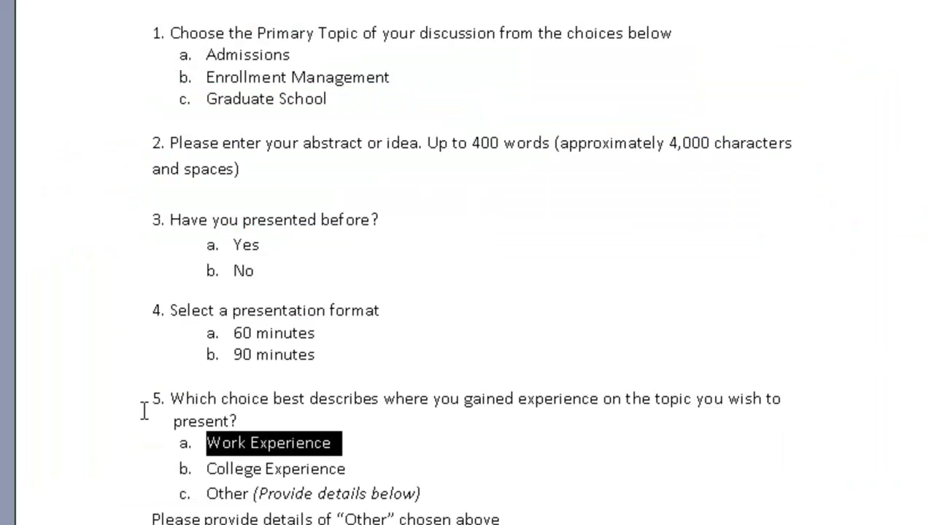
left_click_drag(347, 469, 229, 486)
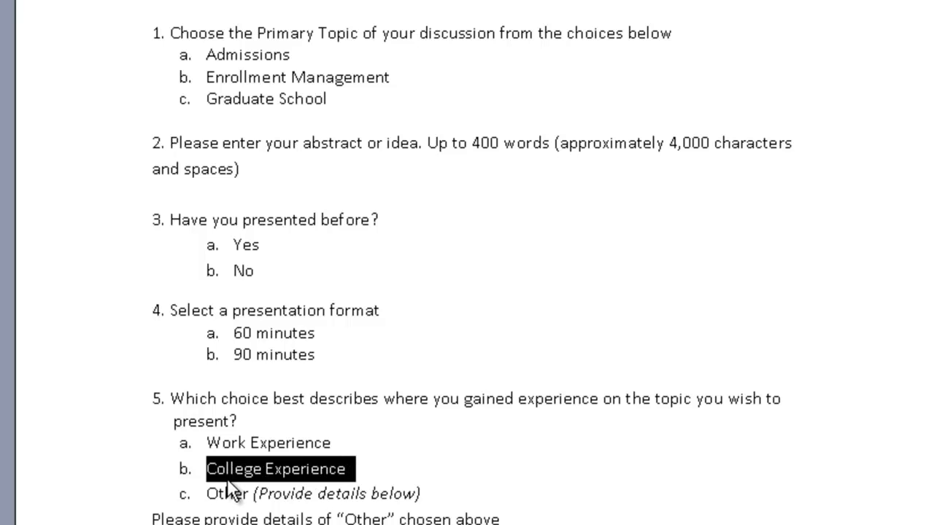
left_click(227, 490)
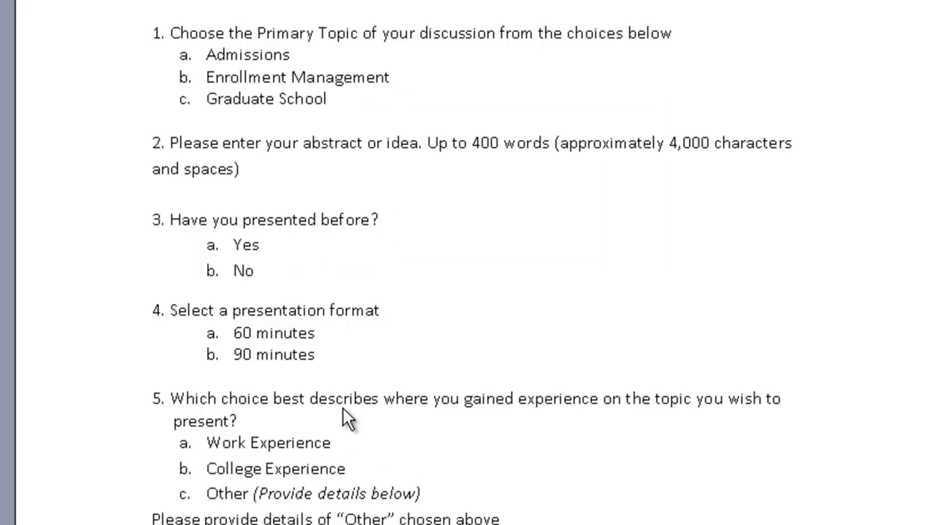
key("alt+Tab")
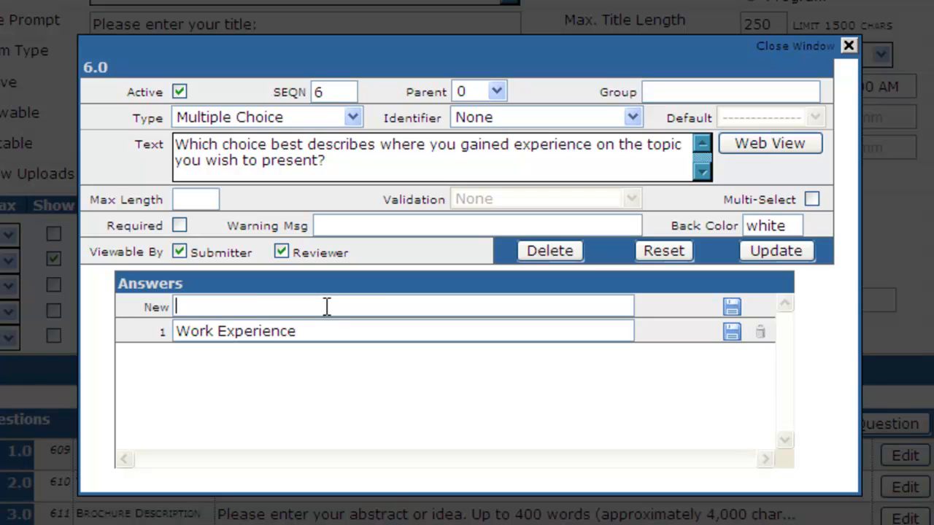
type("b.\tCollege Experience")
key("Delete")
key("Delete")
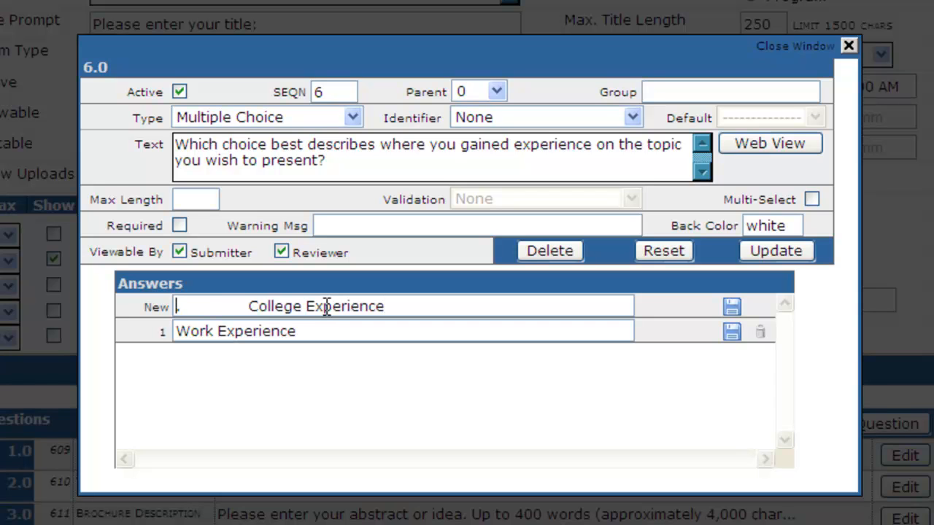
key("Delete")
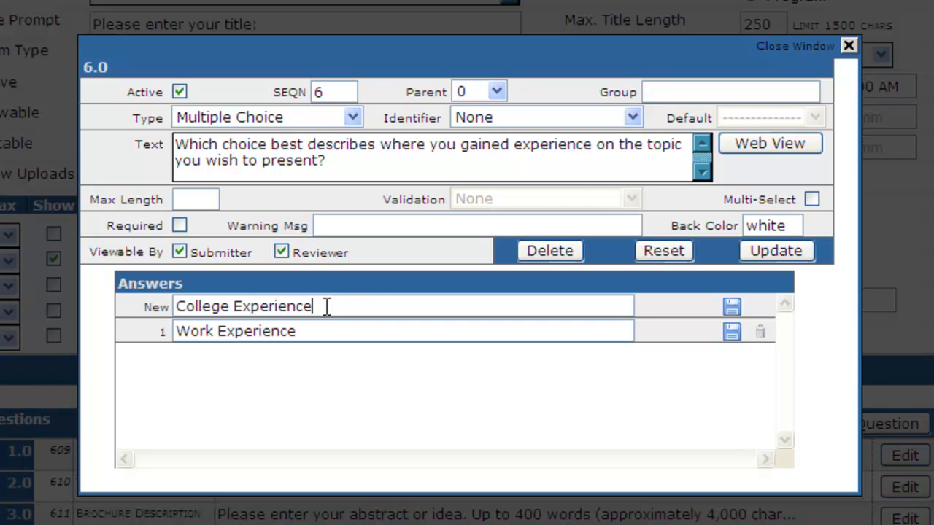
Add "Other (Provide details below)" from the Word document as the third answer, without the list lettering, and close the question
key("alt+Tab")
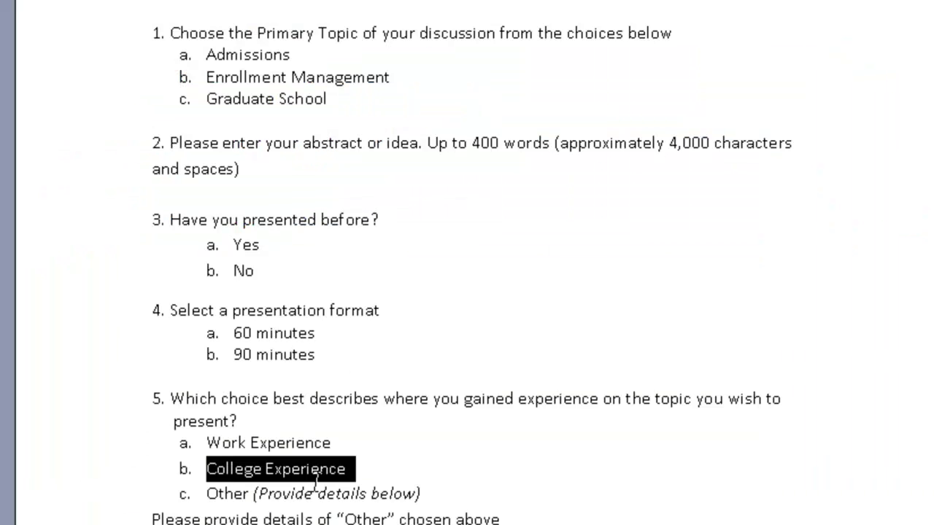
left_click_drag(425, 493, 247, 505)
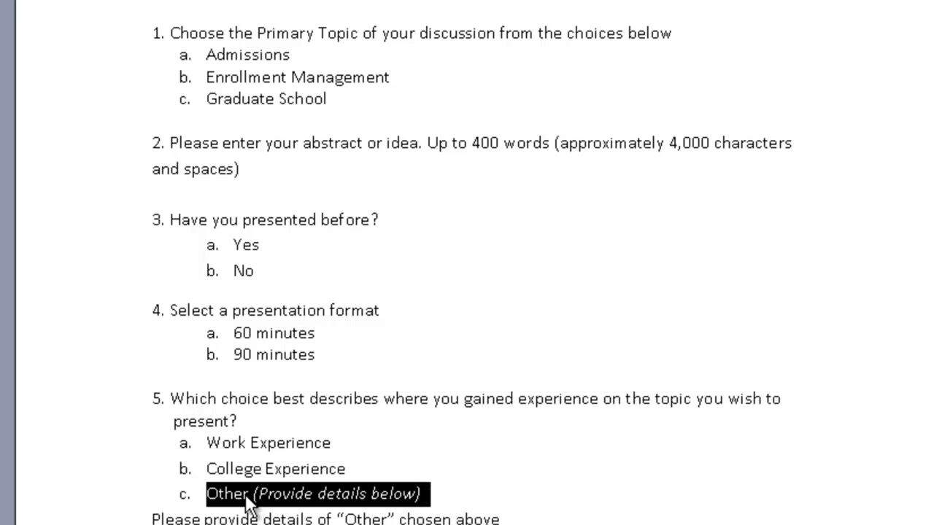
key("alt+Tab")
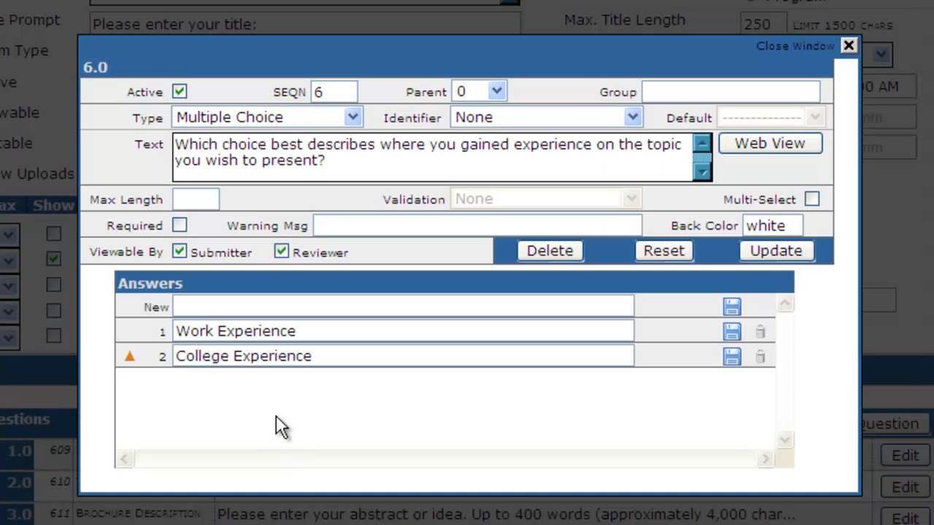
left_click(269, 307)
type("c.\tOther (Provide details below)")
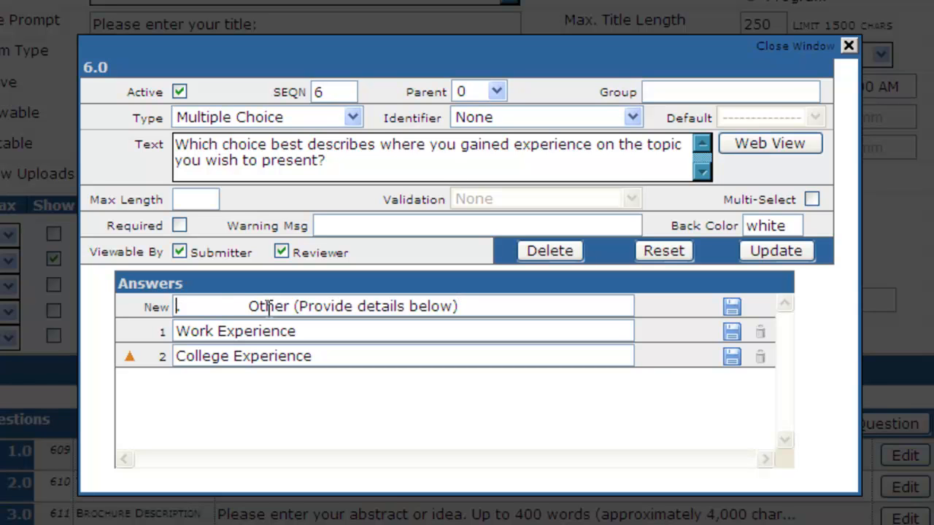
key("Delete")
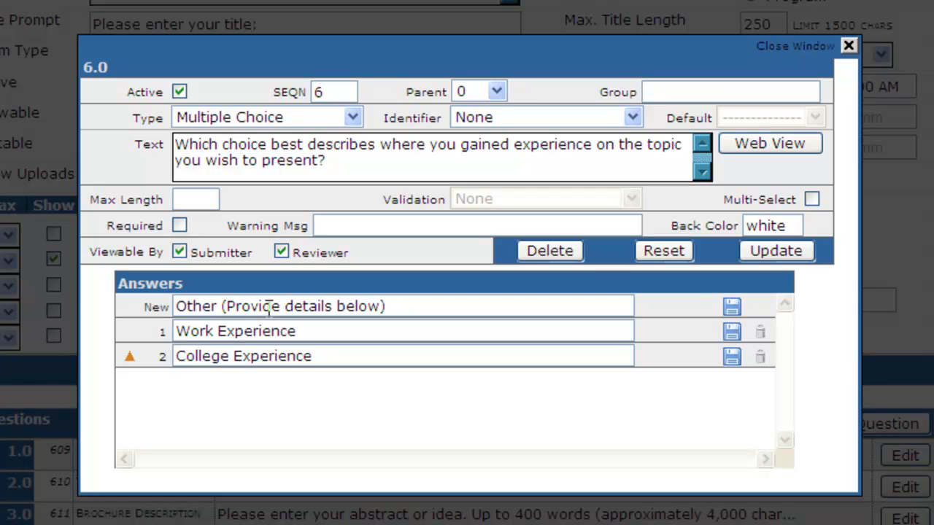
key("Return")
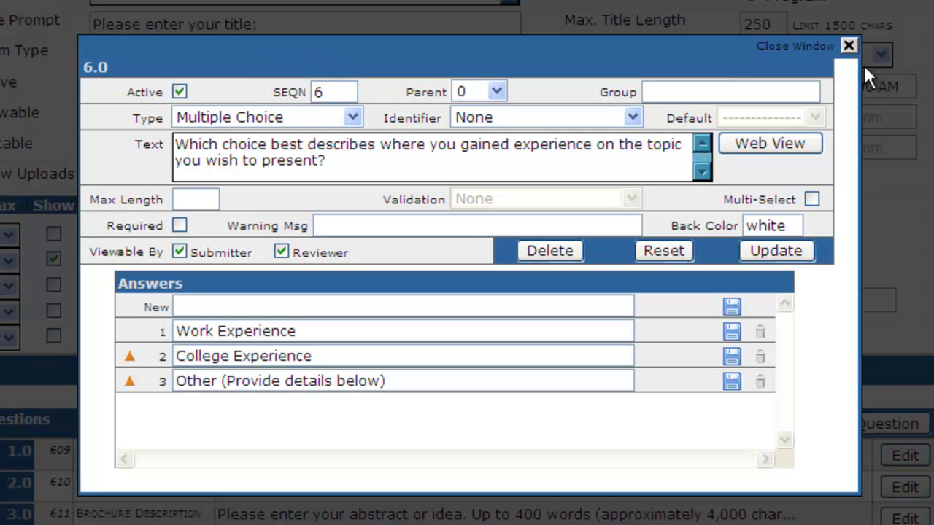
left_click(849, 48)
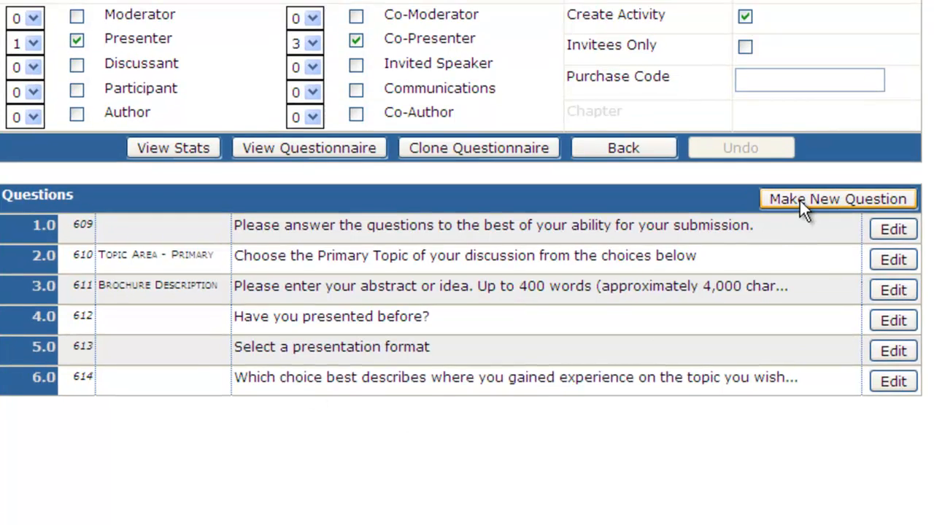
Start a new question with the text "Please provide details of "Other" chosen above" copied from the Word document
left_click(796, 179)
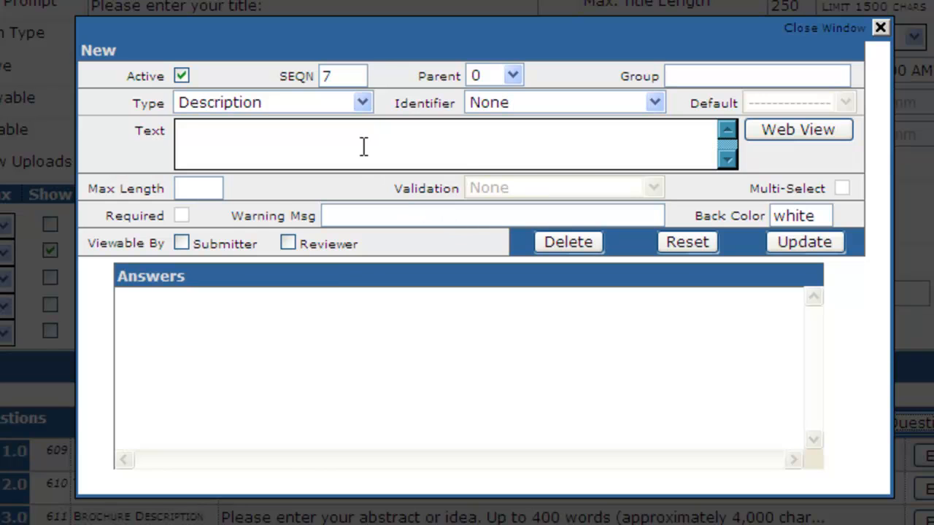
key("alt+Tab")
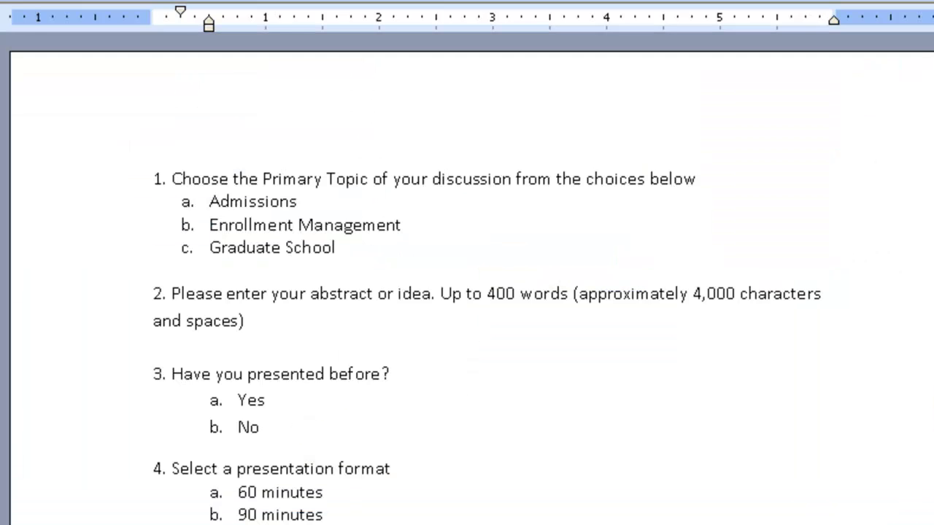
left_click_drag(529, 412, 206, 429)
key("ctrl+c")
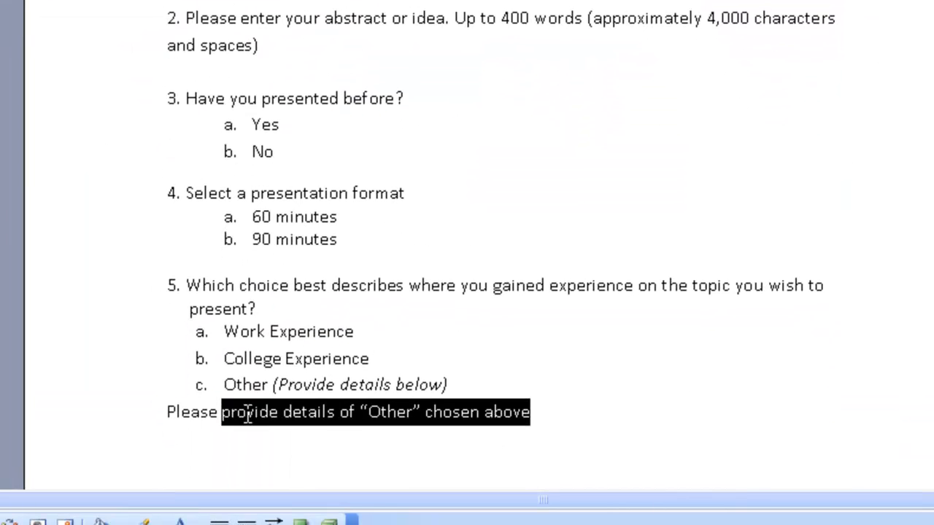
key("alt+Tab")
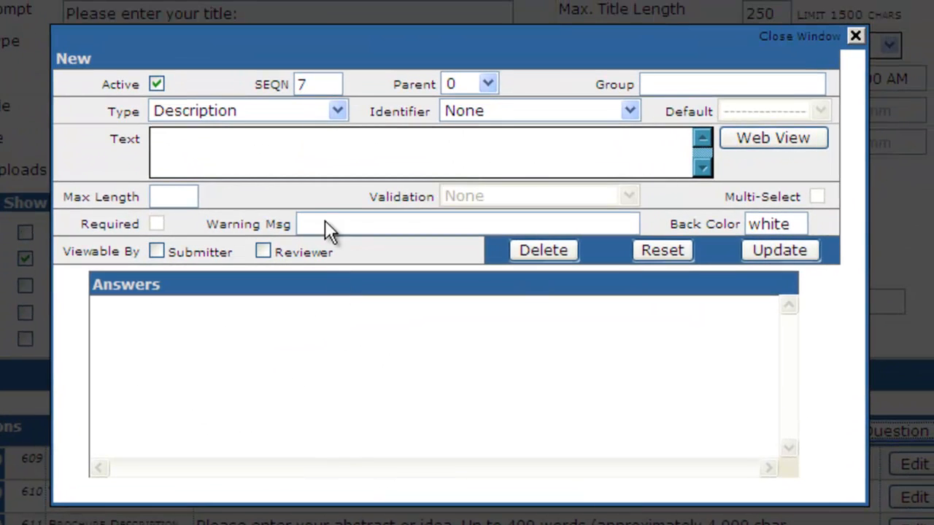
left_click(342, 162)
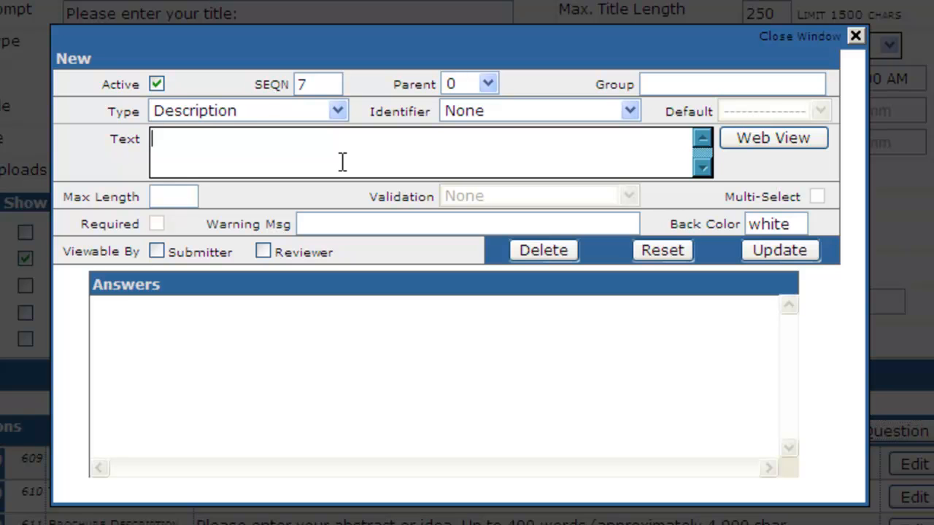
key("ctrl+v")
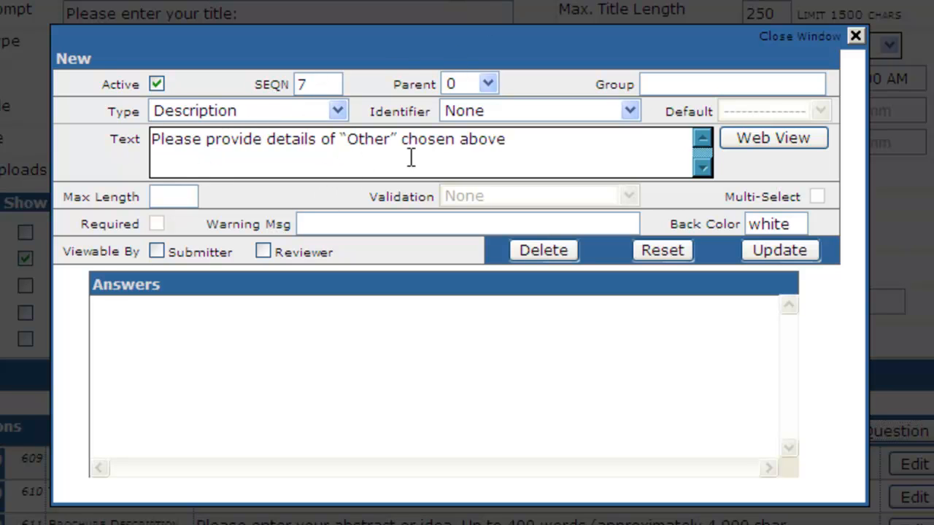
Set the new question's type to Open Text and its parent to question 6
left_click(335, 115)
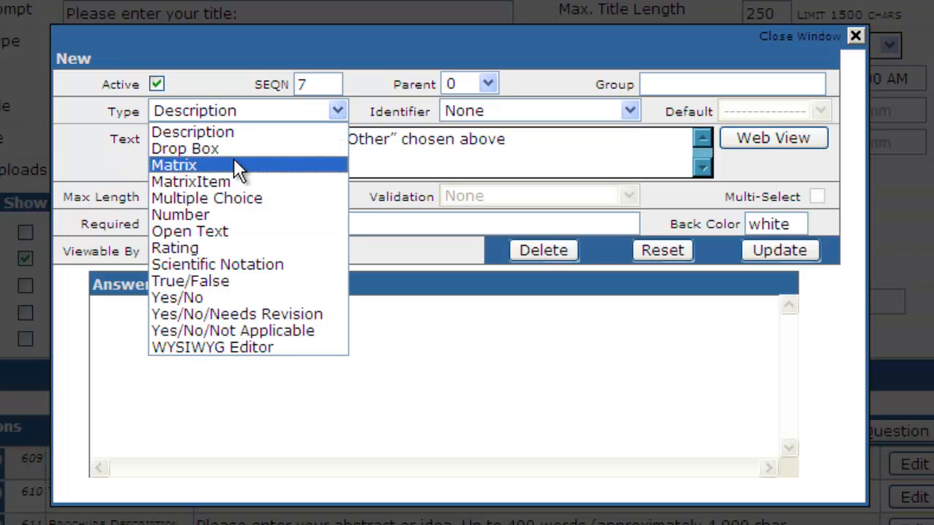
left_click(209, 231)
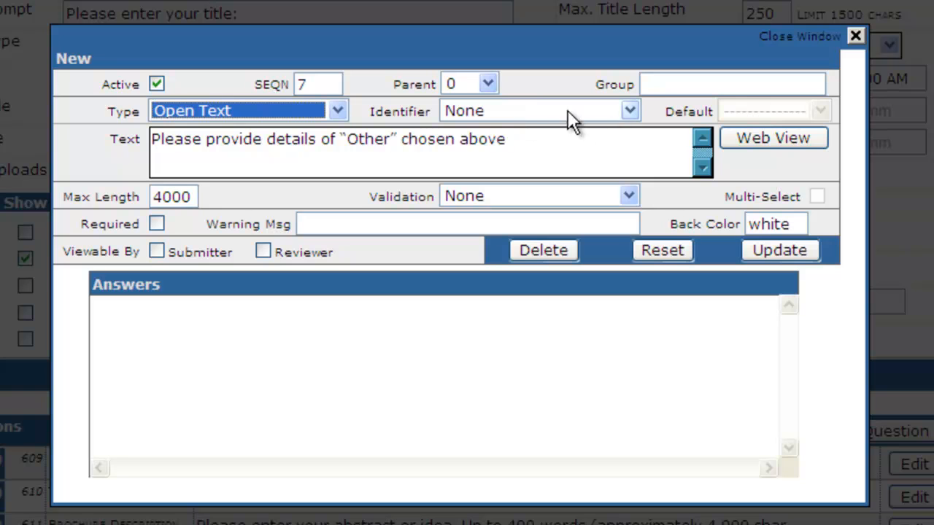
left_click(491, 85)
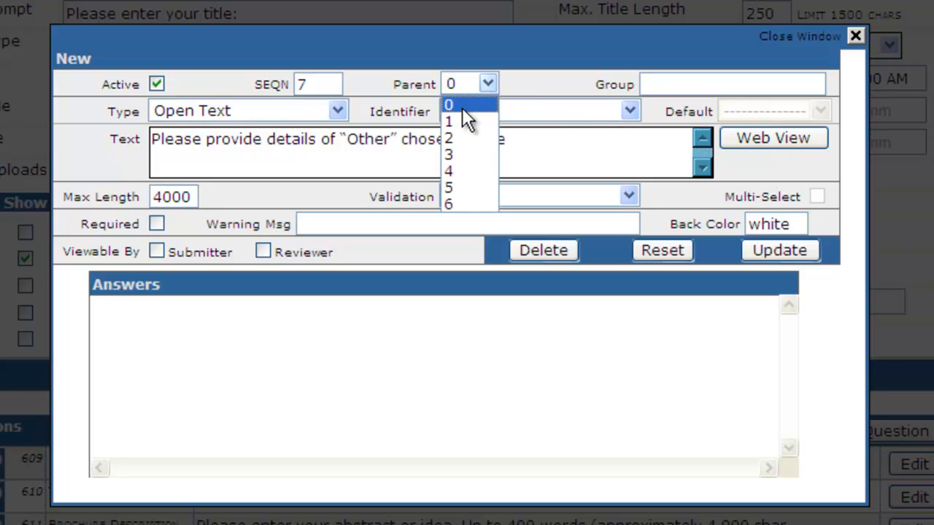
left_click(450, 202)
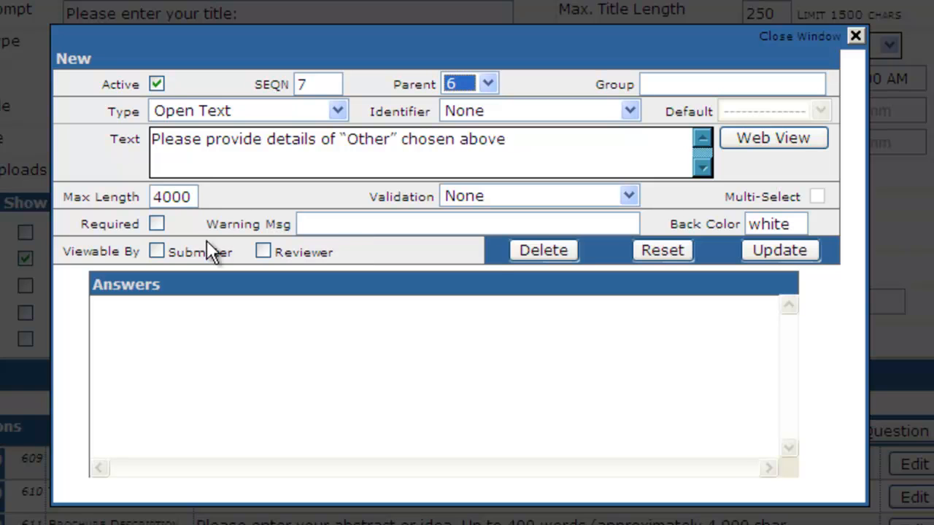
Make the "Other" details question viewable by Submitter and Reviewer with a maximum length of 100, and save it
left_click(158, 250)
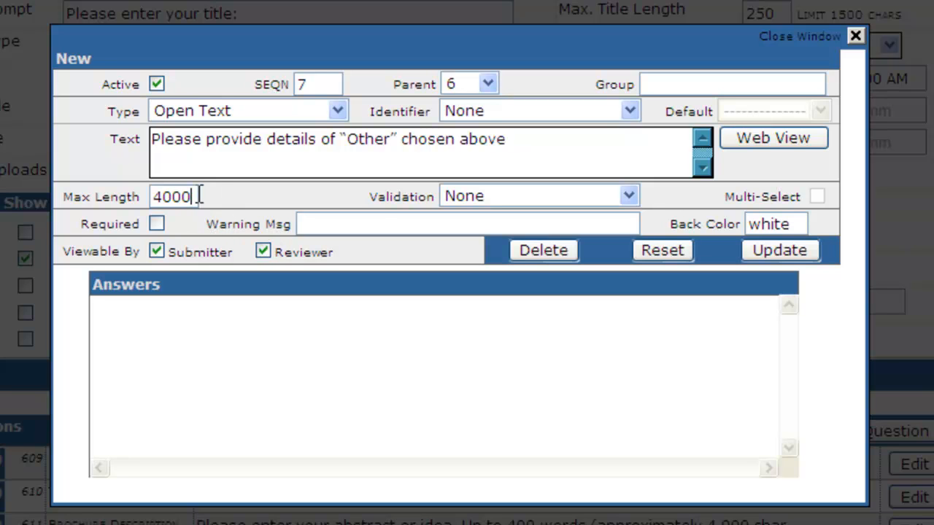
key("Home")
key("Delete")
key("Delete")
type("1")
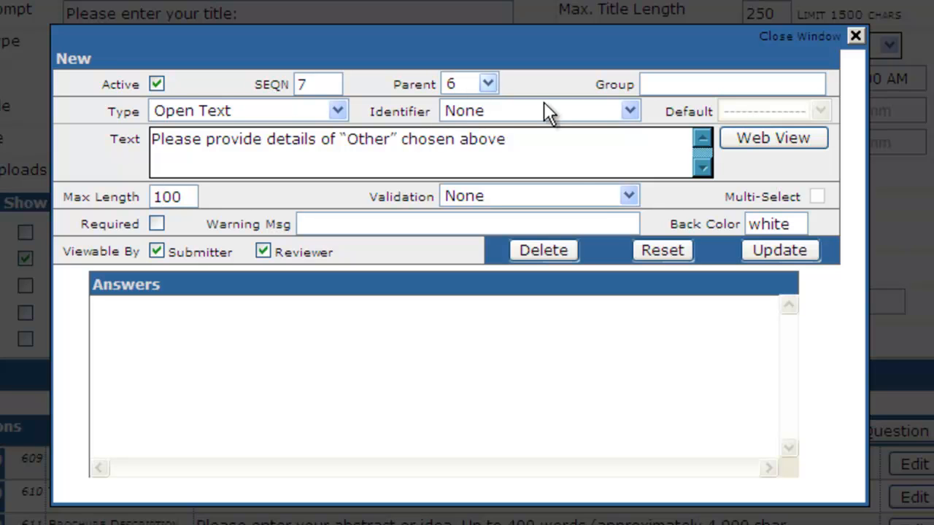
left_click(761, 257)
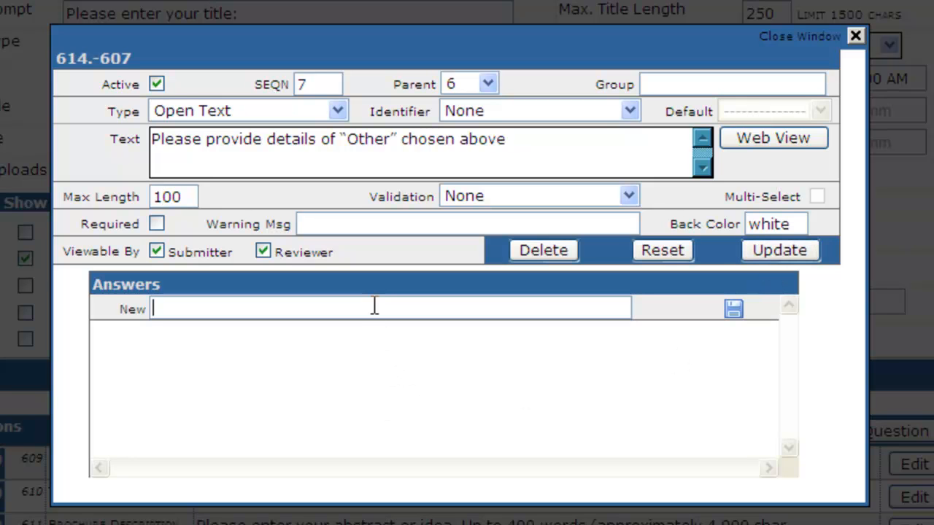
Add "100" as the answer entry of the "Other" details question and close the question
type("100")
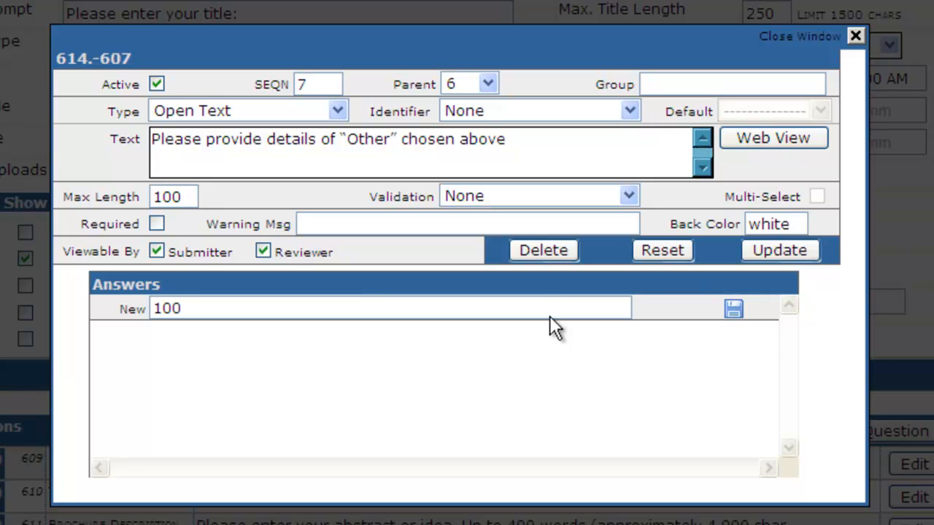
key("Return")
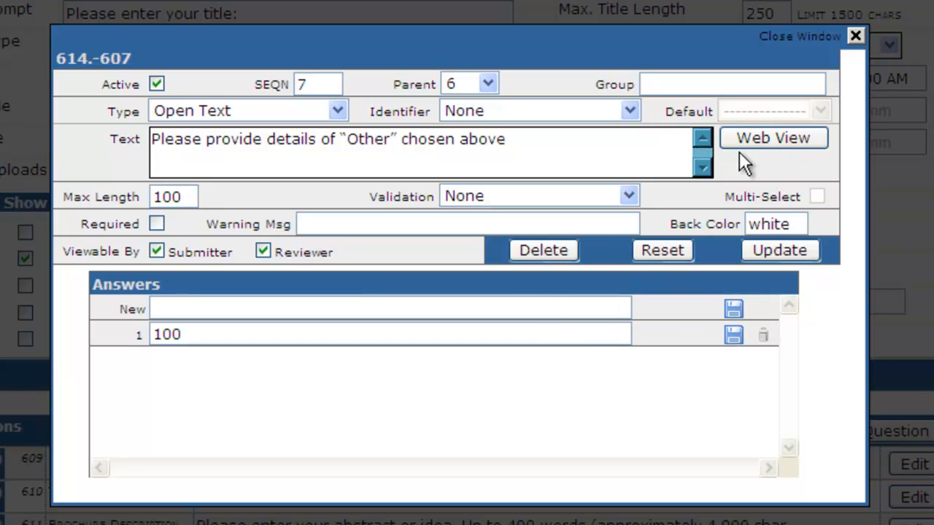
left_click(854, 40)
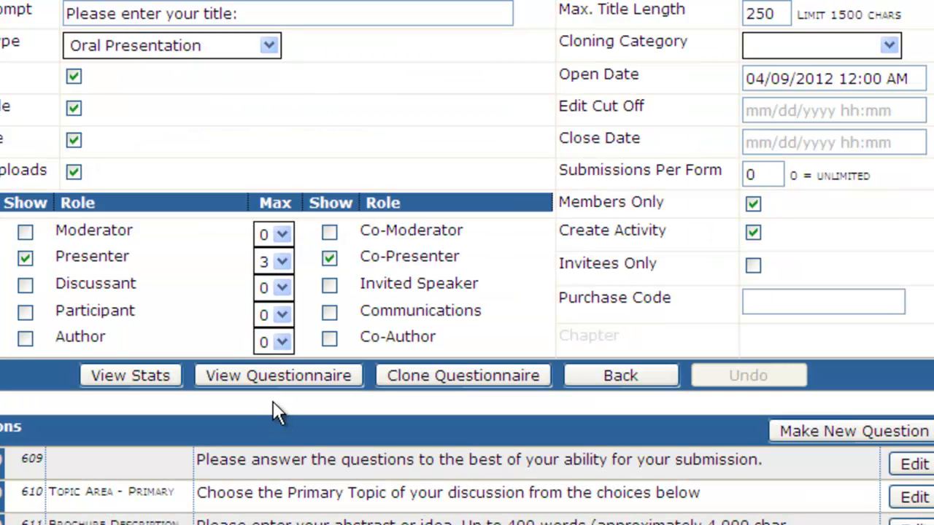
Preview the Technology Conference Submission questionnaire and check the gained experience question with its "Other" details field
left_click(270, 383)
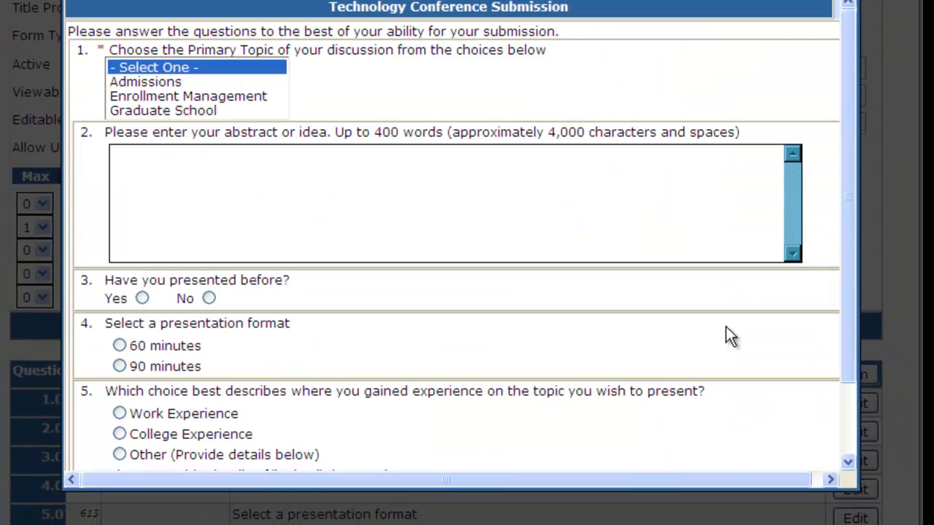
scroll(682, 333, "down", 3)
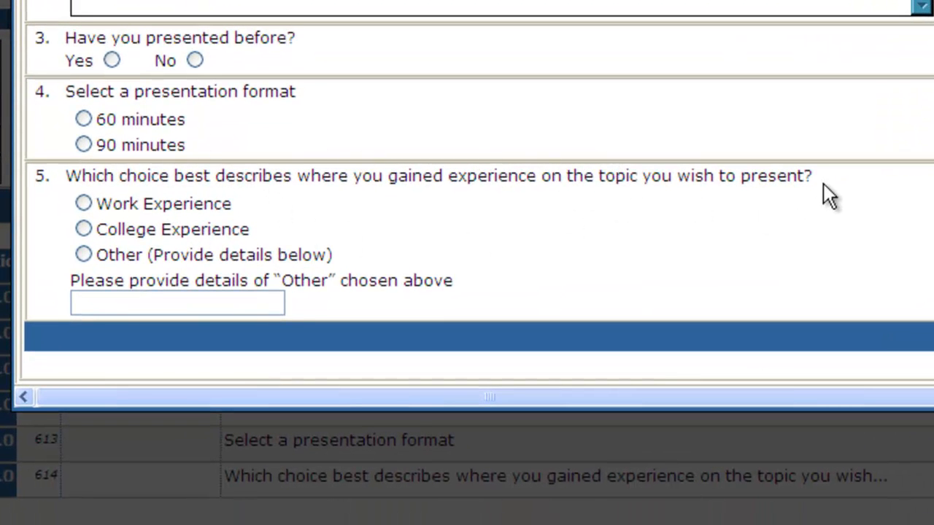
Check the "Other" details answer field in the preview, close it, and review the form's question list and settings
left_click(181, 307)
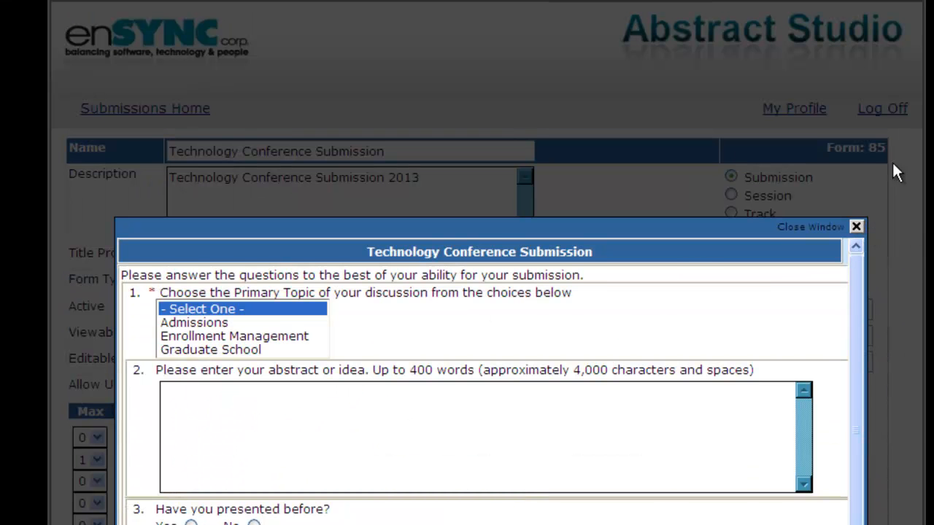
scroll(486, 263, "down", 3)
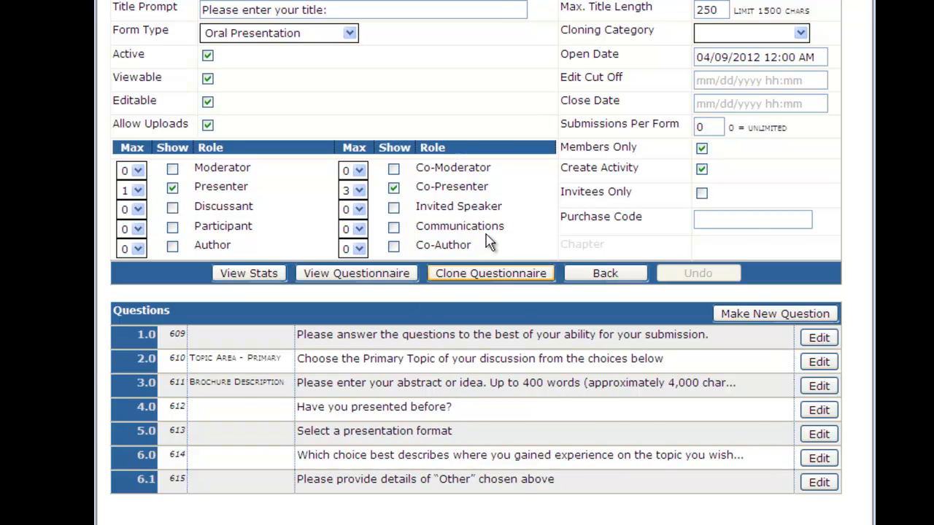
scroll(369, 204, "up", 3)
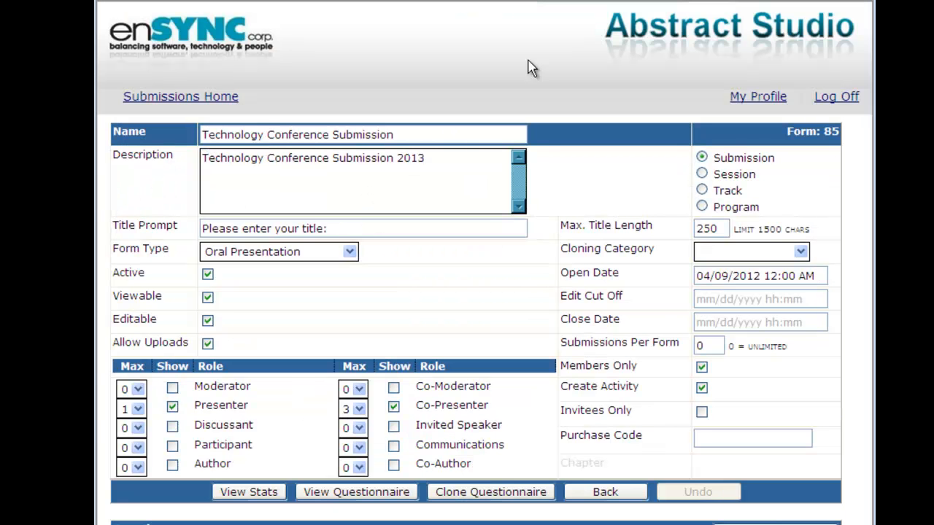
Return to Submissions Home and open Link Submission Forms to Events under Form Management
left_click(171, 103)
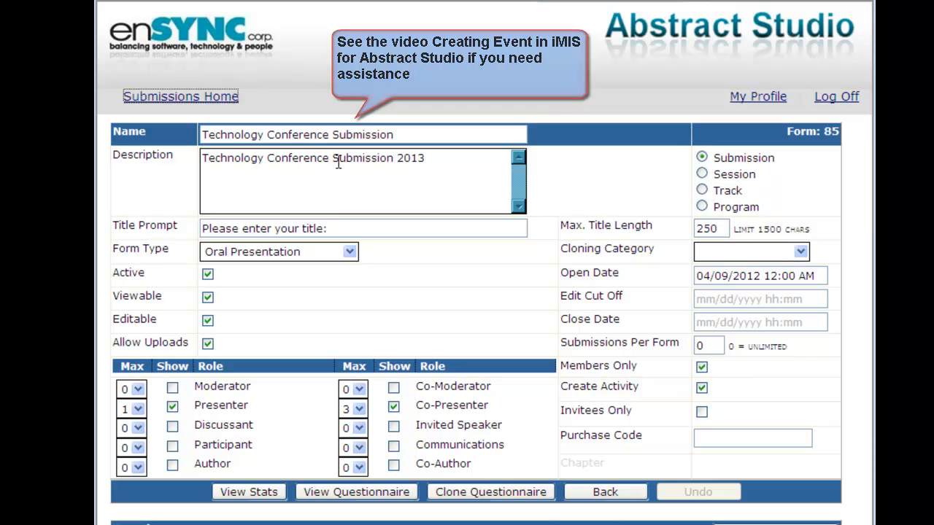
left_click(210, 98)
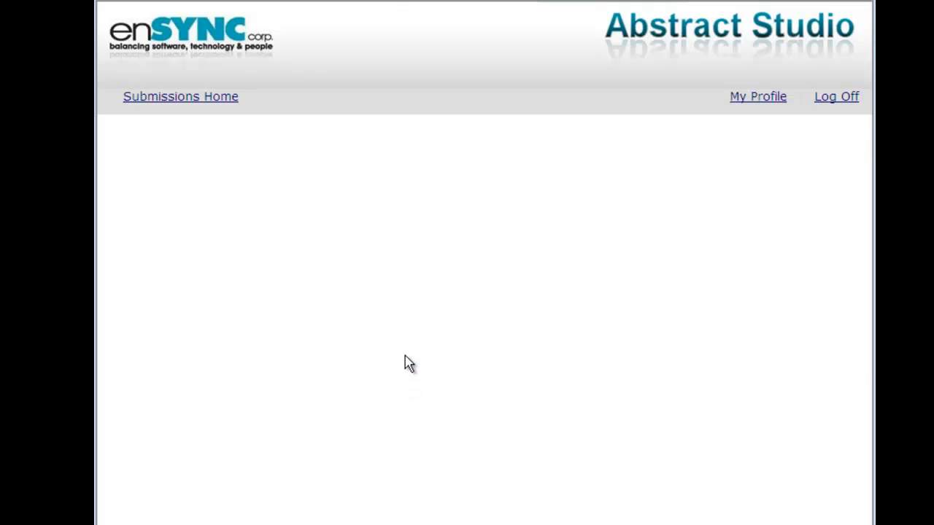
scroll(406, 363, "down", 4)
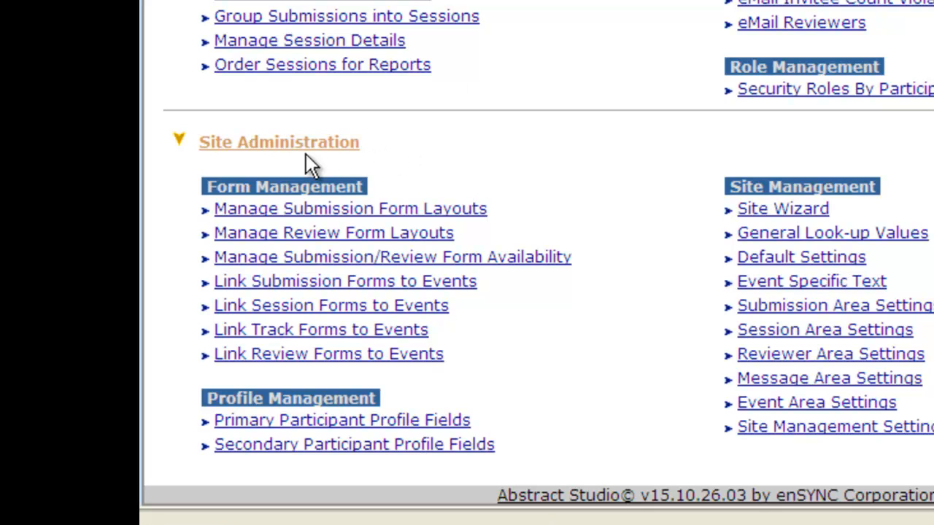
left_click(307, 288)
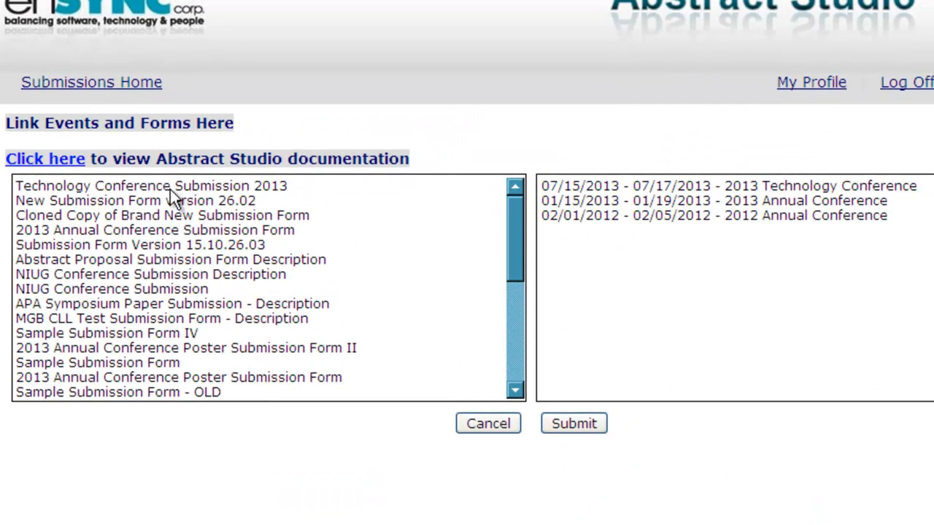
Link only the Technology Conference Submission 2013 form to the 2013 Technology Conference event and submit the link
left_click(170, 189)
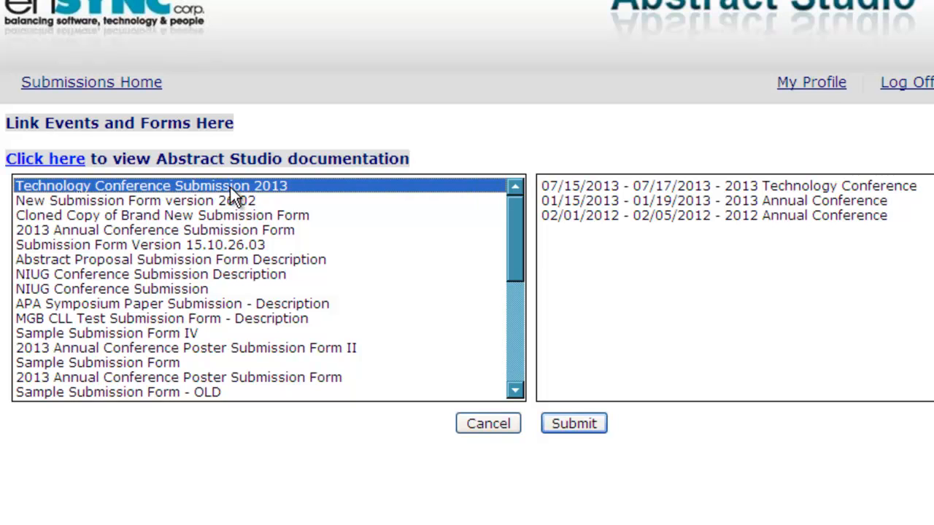
left_click(695, 185)
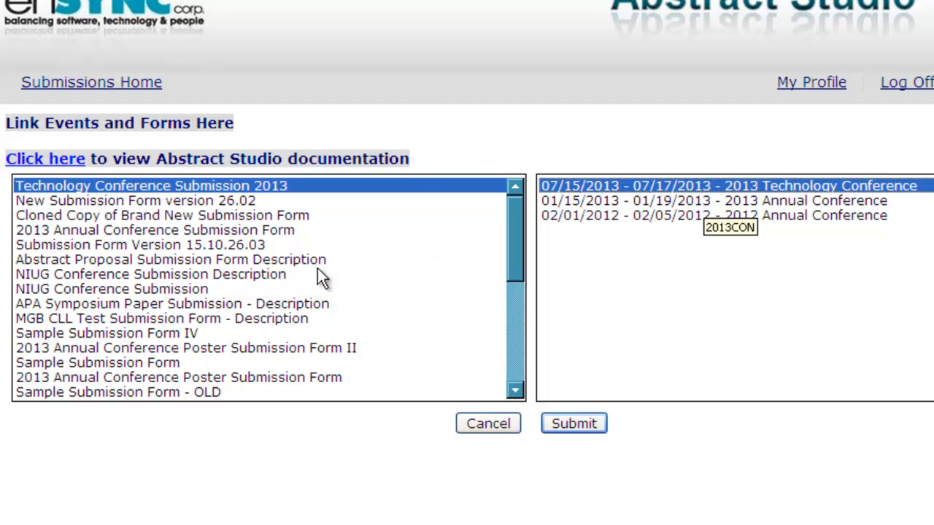
left_click(205, 188, "ctrl")
left_click(203, 195)
left_click(204, 187, "ctrl")
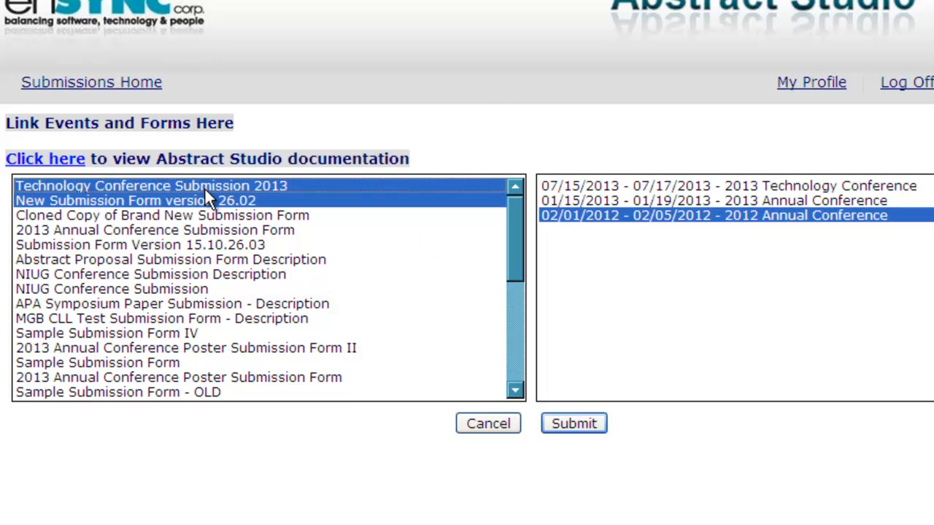
left_click(203, 199, "ctrl")
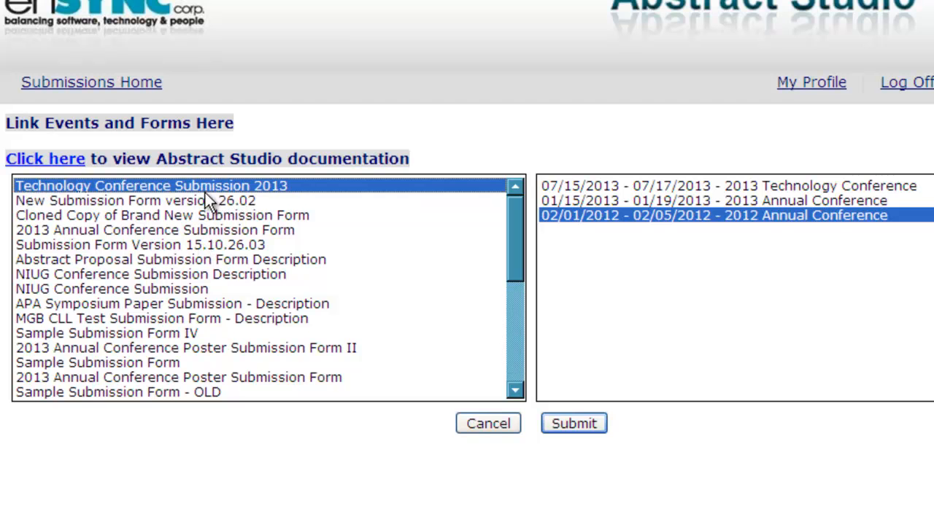
left_click(696, 188)
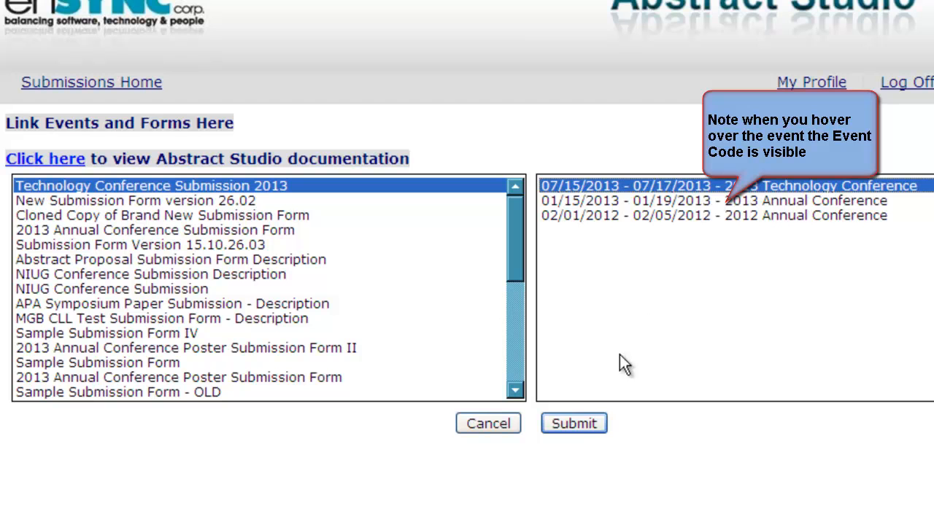
left_click(578, 417)
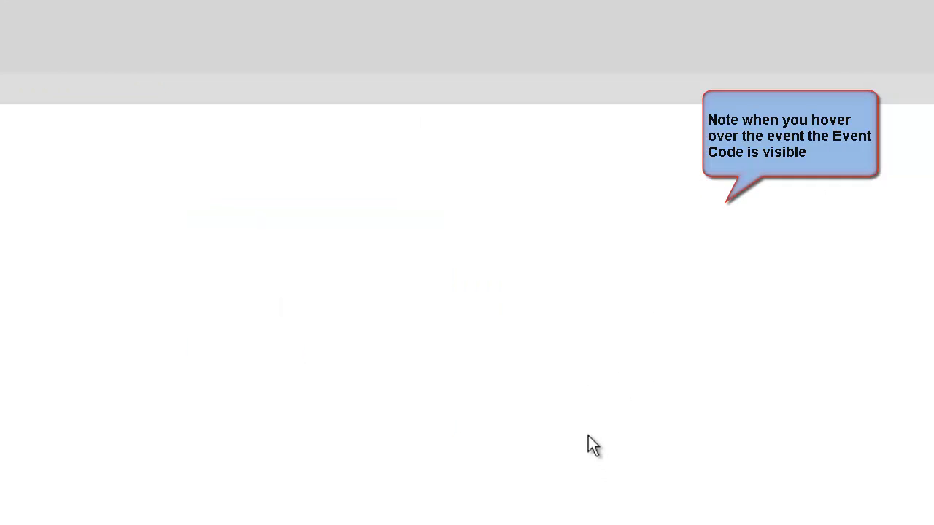
In My Submissions, choose the 2013 Technology Conference event and start a new submission with its Technology Conference Submission 2013 form
left_click(146, 83)
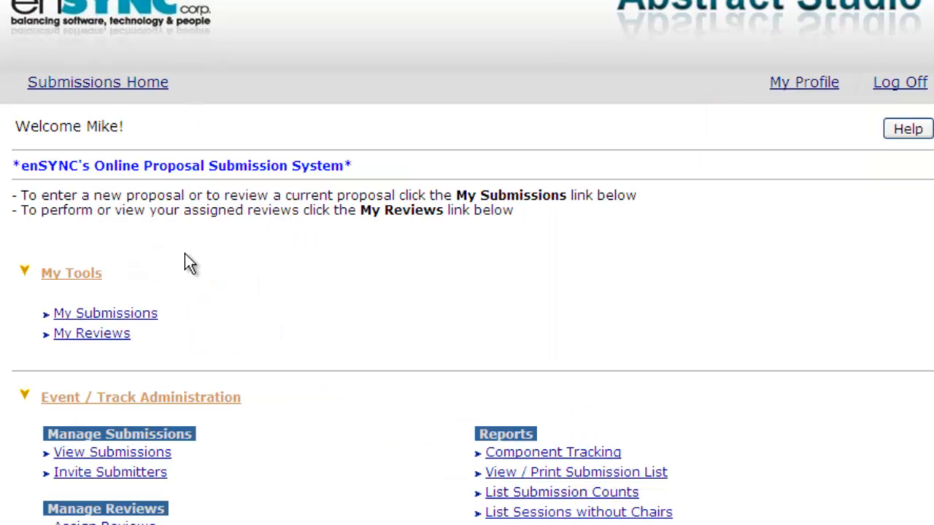
left_click(127, 314)
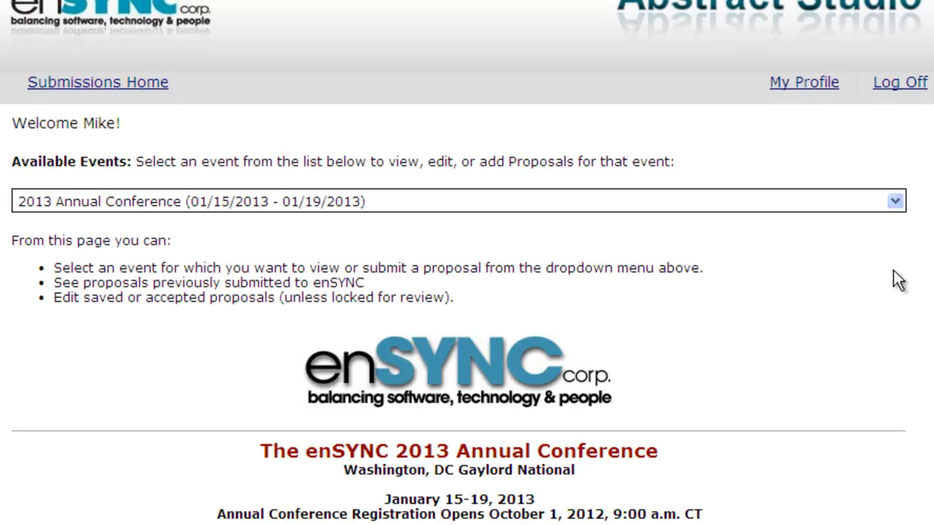
left_click(892, 212)
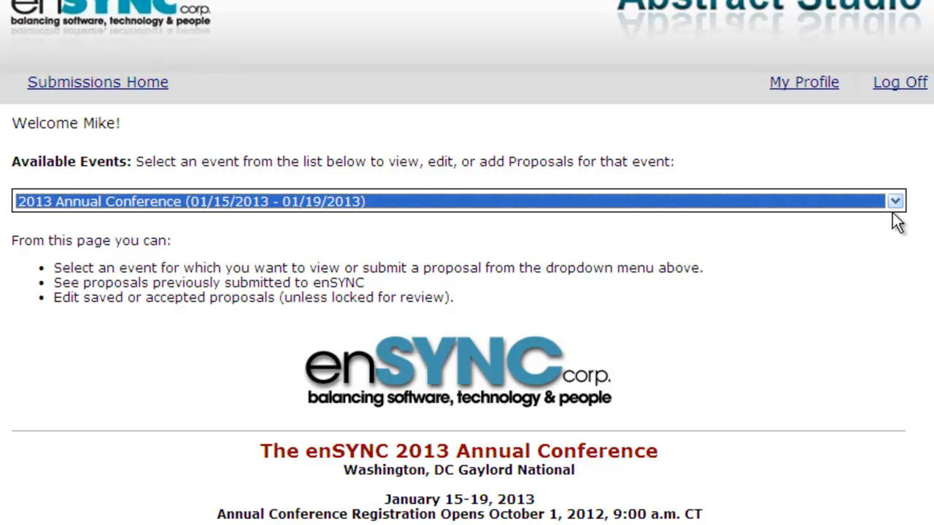
left_click(890, 209)
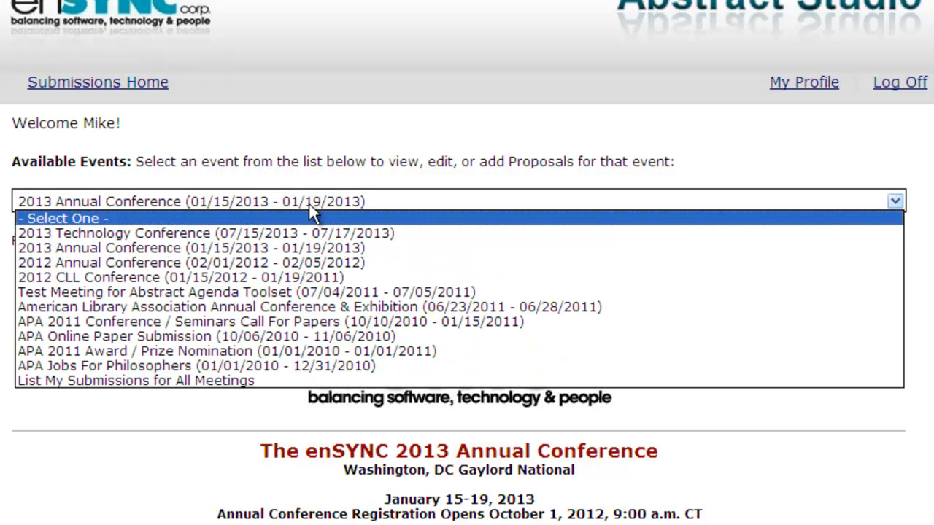
left_click(102, 232)
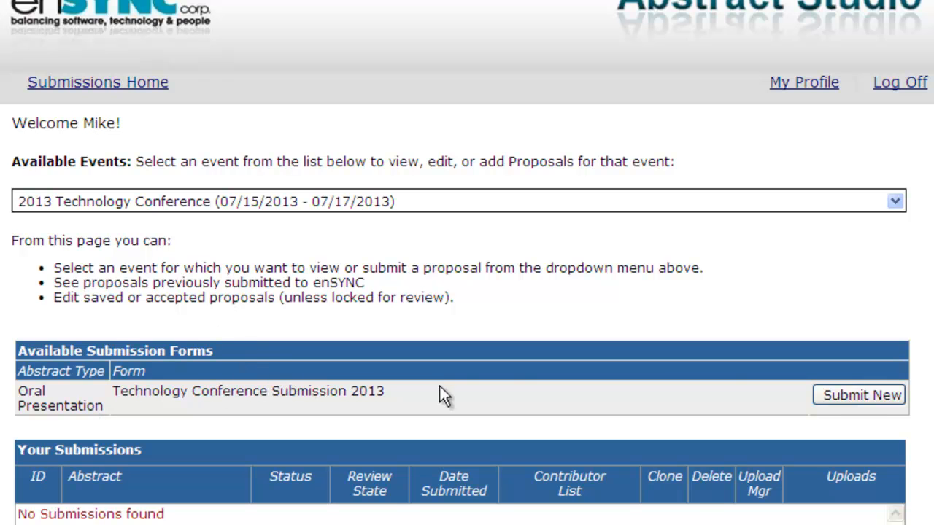
left_click(845, 397)
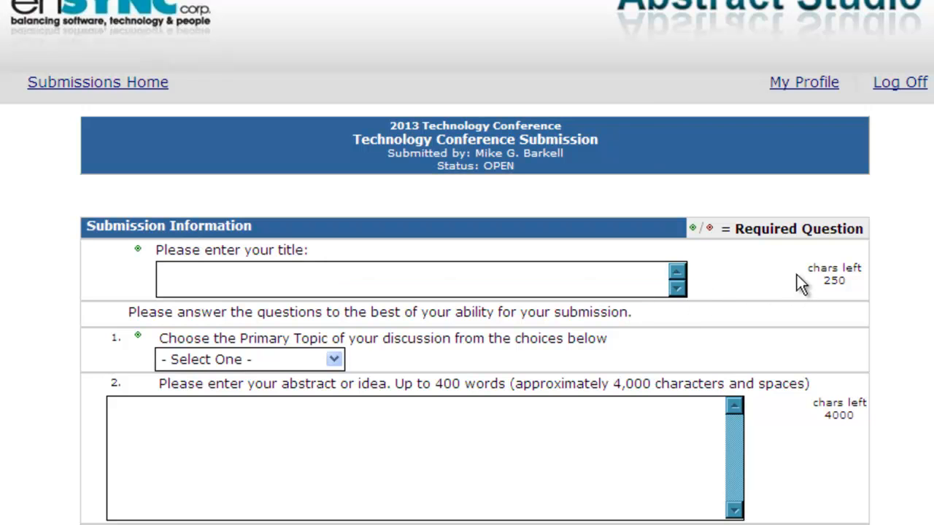
Examine the title's remaining-character counter and the Primary Topic choices in the new submission form
double_click(822, 268)
left_click(277, 348)
left_click(334, 359)
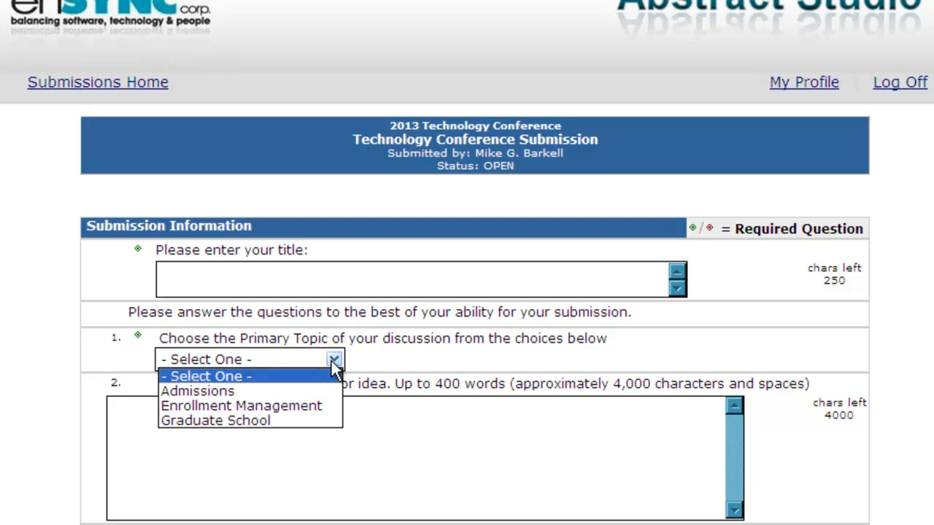
left_click(332, 358)
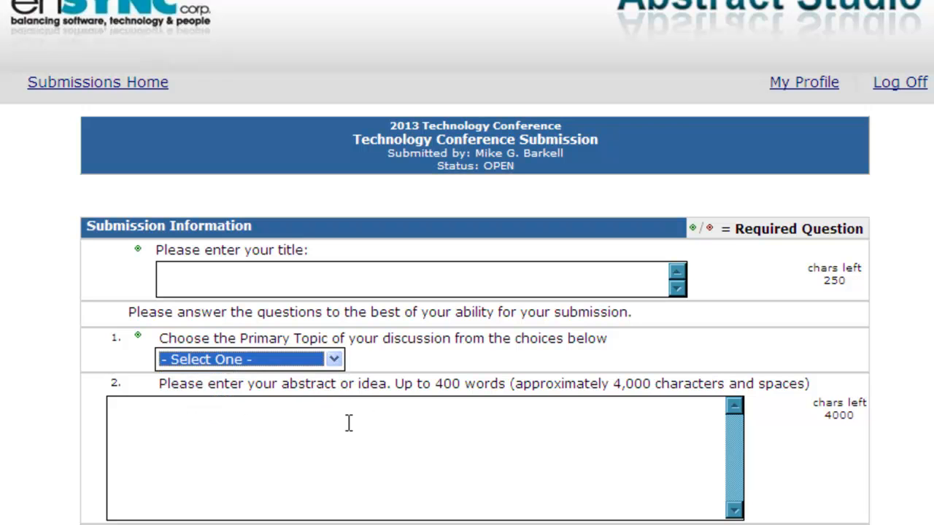
Examine the abstract, previous presentation and presentation format questions in the submission form
left_click(241, 418)
scroll(488, 482, "down", 3)
scroll(484, 426, "down", 3)
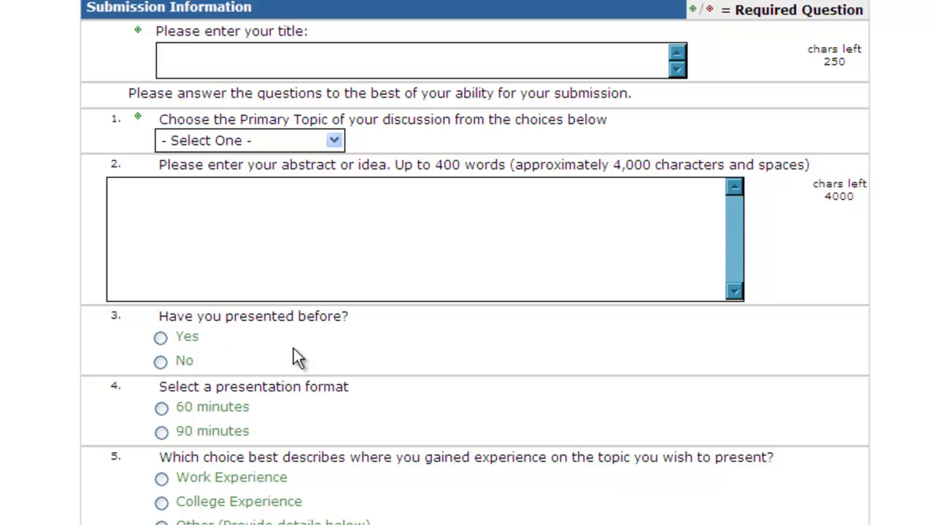
scroll(246, 407, "down", 3)
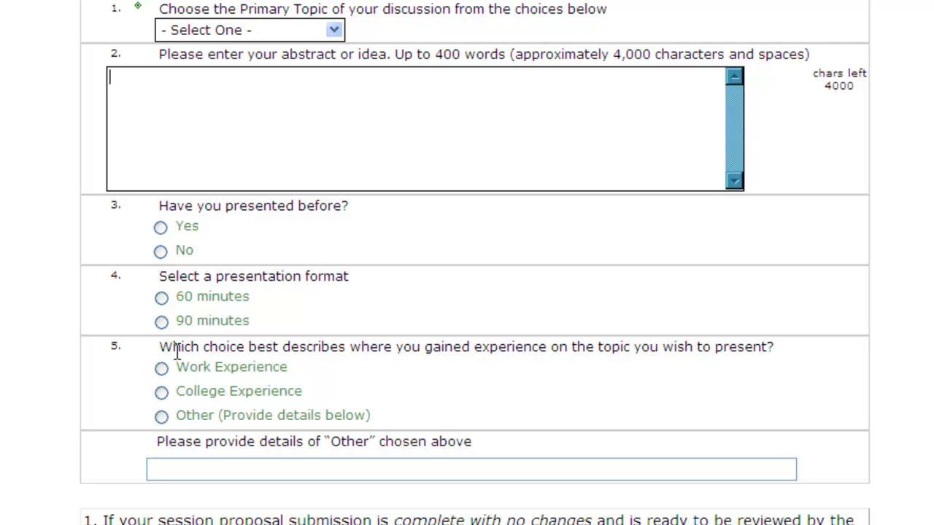
Examine the gained experience question, its "Other" details field, and the review and save instructions below the form
left_click_drag(232, 347, 423, 364)
left_click(540, 389)
left_click(593, 462)
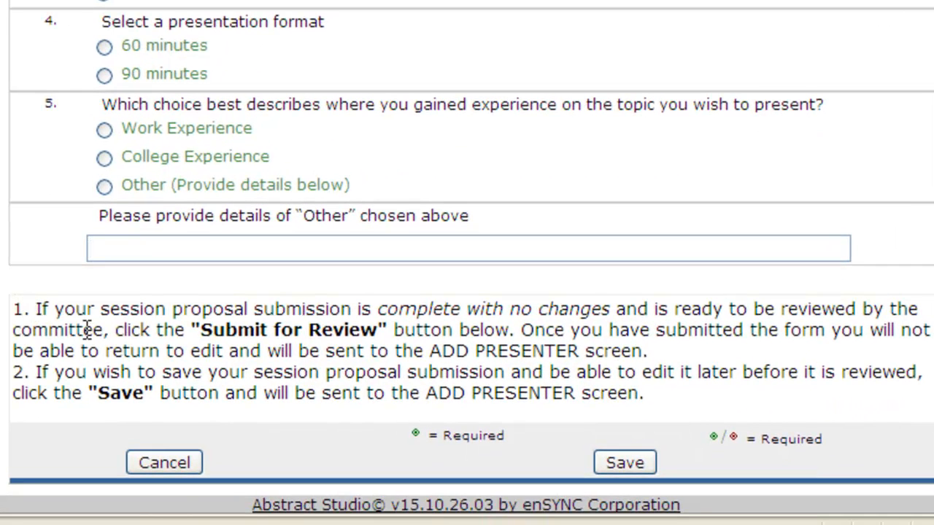
left_click_drag(460, 408, 486, 410)
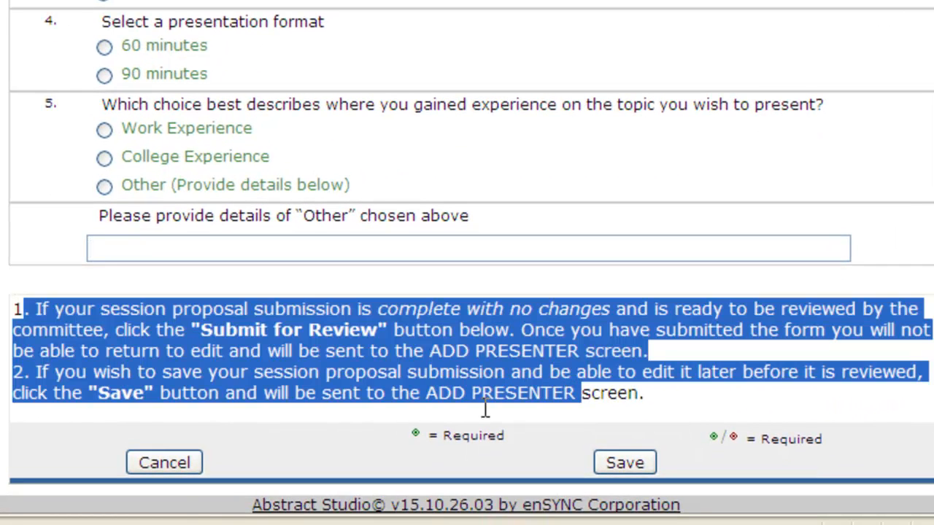
left_click(489, 357)
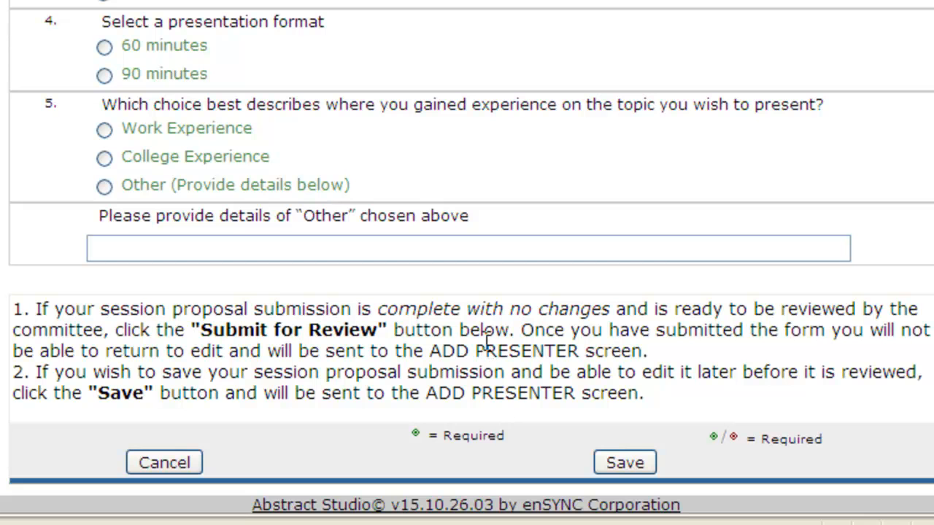